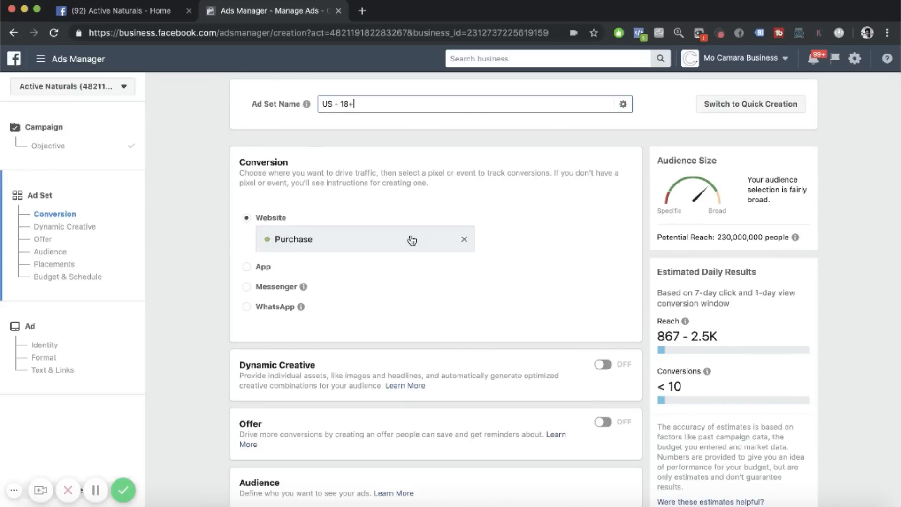
{"action": "scroll", "coordinate": [395, 231], "scroll_direction": "down", "scroll_amount": 2}
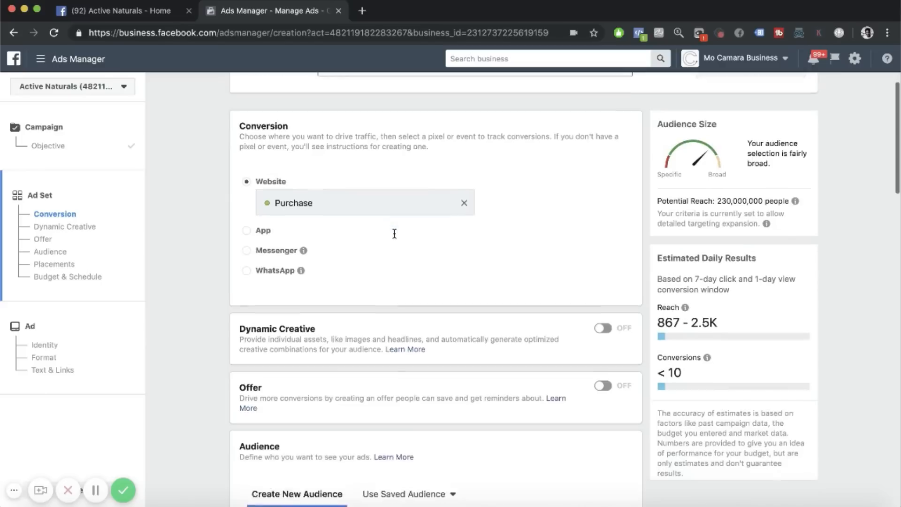
{"action": "left_click", "coordinate": [464, 198]}
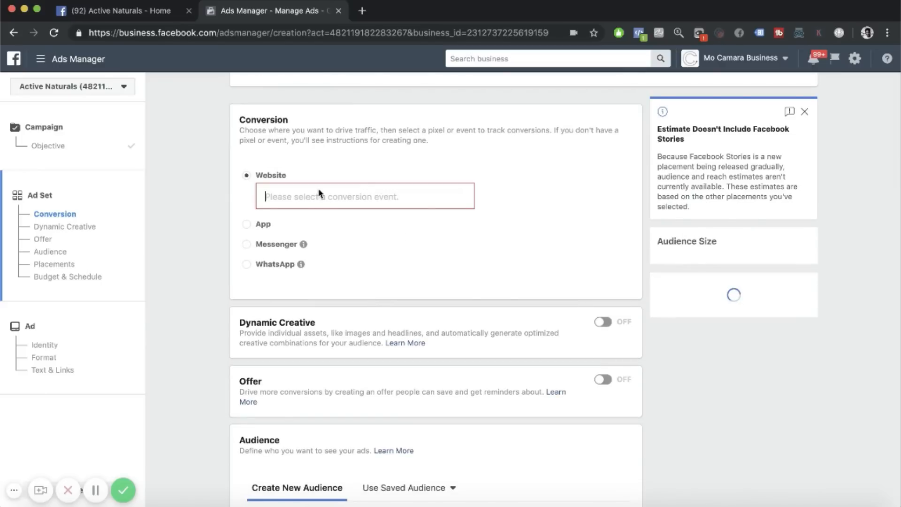
{"action": "type", "text": "purch"}
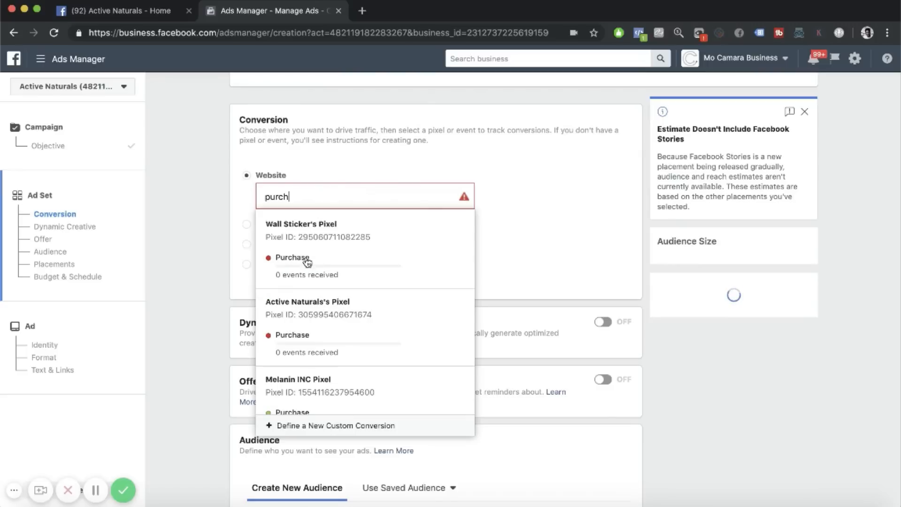
{"action": "left_click", "coordinate": [319, 336]}
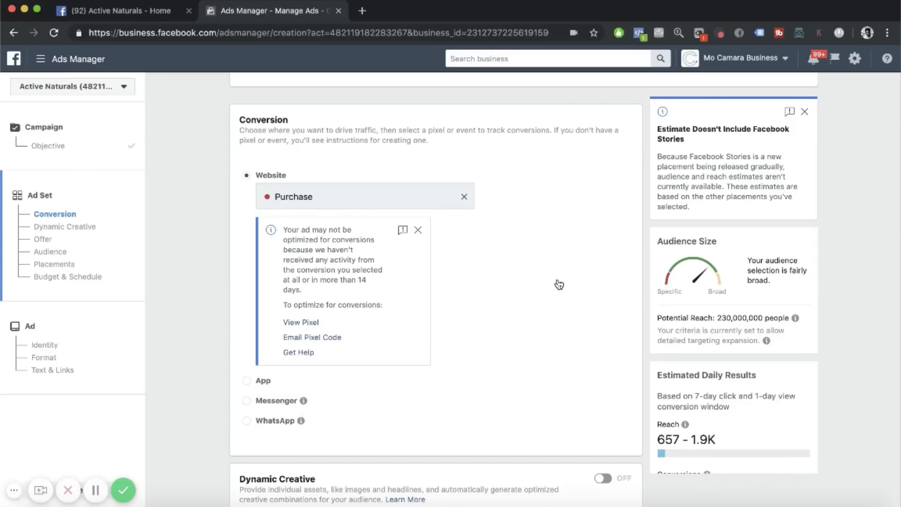
Step: Add the saved location list English Speaking Countries to the audience's included locations
{"action": "scroll", "coordinate": [408, 216], "scroll_direction": "down", "scroll_amount": 3}
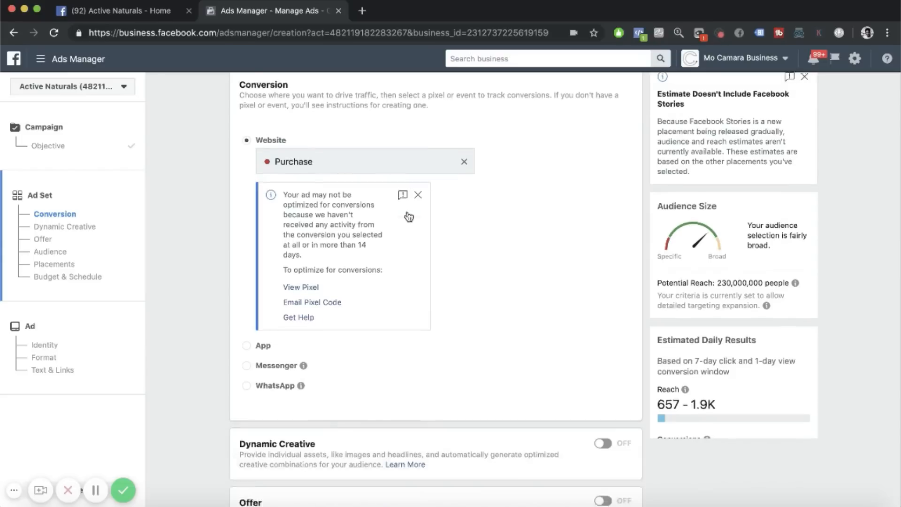
{"action": "scroll", "coordinate": [540, 277], "scroll_direction": "down", "scroll_amount": 3}
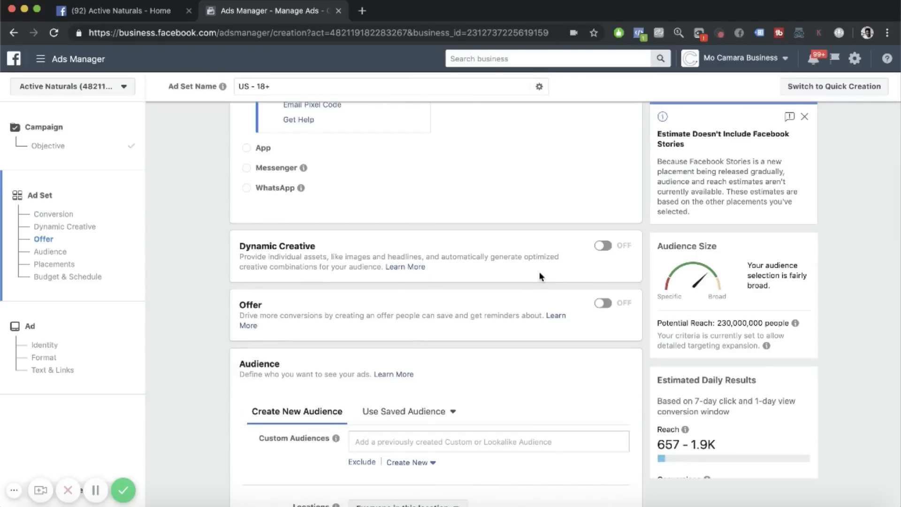
{"action": "scroll", "coordinate": [540, 275], "scroll_direction": "down", "scroll_amount": 3}
{"action": "scroll", "coordinate": [540, 277], "scroll_direction": "down", "scroll_amount": 3}
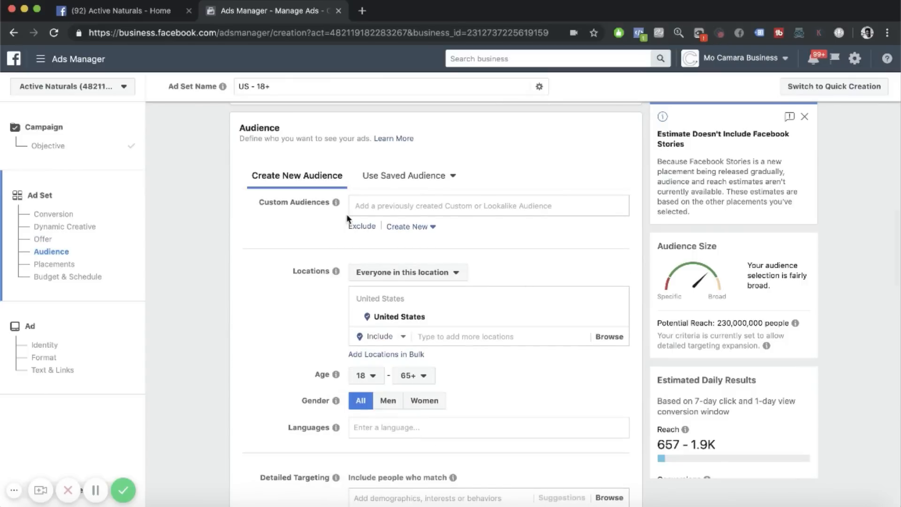
{"action": "scroll", "coordinate": [293, 265], "scroll_direction": "down", "scroll_amount": 3}
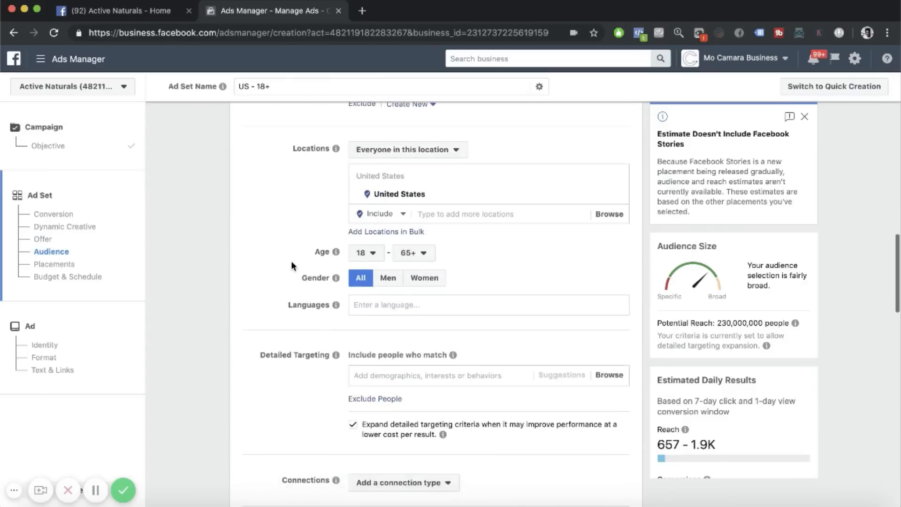
{"action": "scroll", "coordinate": [291, 265], "scroll_direction": "down", "scroll_amount": 1}
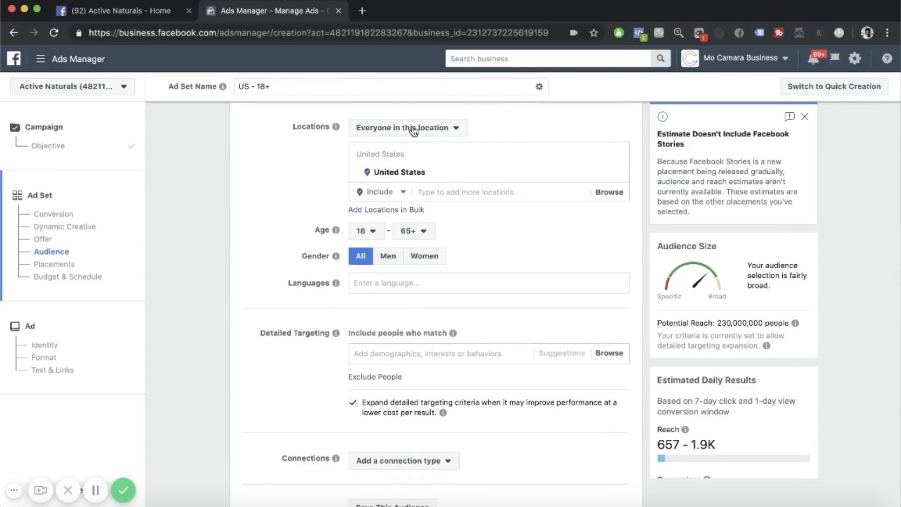
{"action": "left_click", "coordinate": [599, 192]}
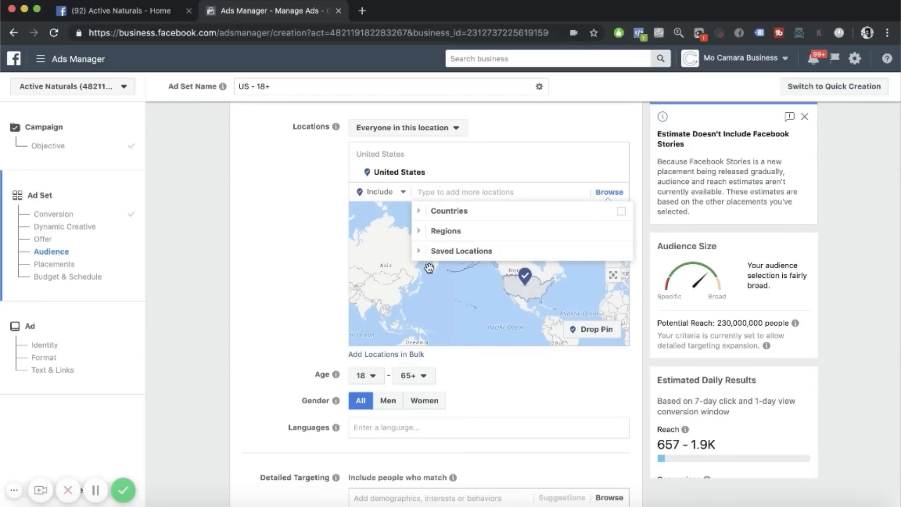
{"action": "left_click", "coordinate": [451, 250]}
{"action": "mouse_move", "coordinate": [483, 313]}
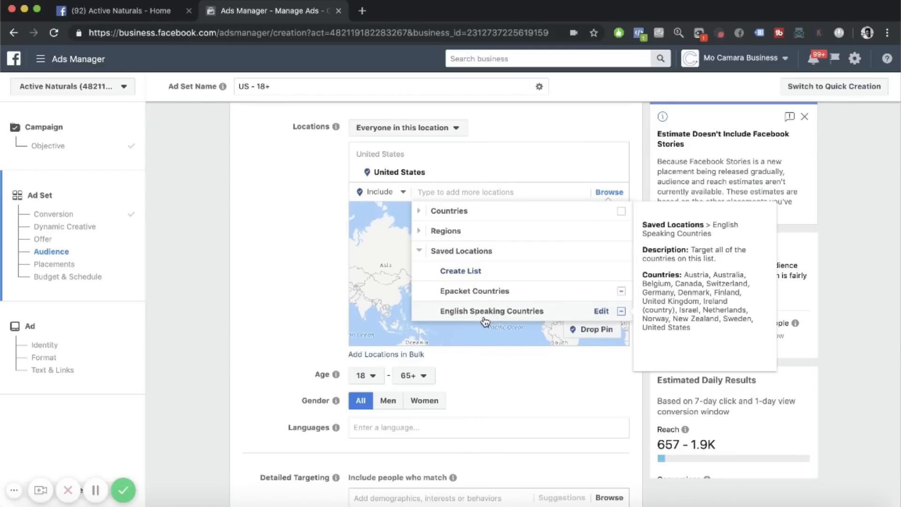
{"action": "left_click", "coordinate": [530, 308]}
{"action": "left_click", "coordinate": [281, 257]}
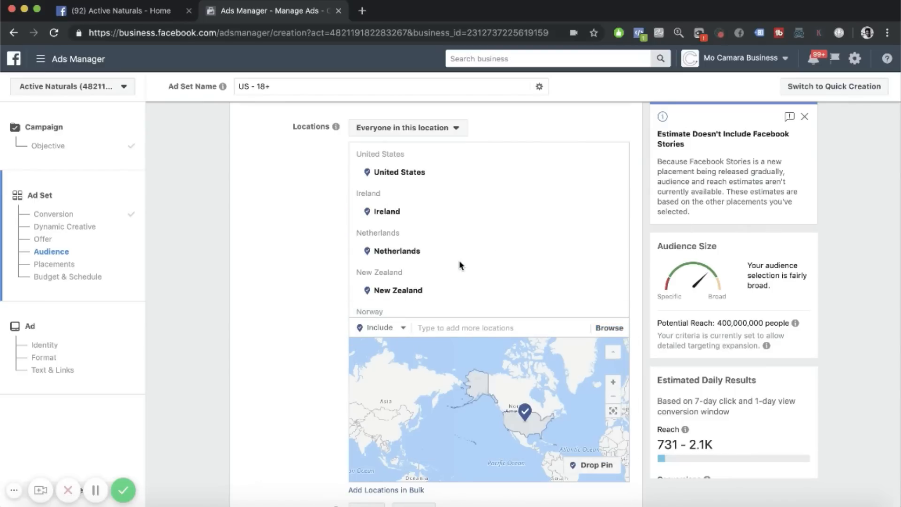
Step: Restrict the audience's gender to Women
{"action": "scroll", "coordinate": [459, 265], "scroll_direction": "down", "scroll_amount": 6}
{"action": "scroll", "coordinate": [460, 266], "scroll_direction": "up", "scroll_amount": 5}
{"action": "scroll", "coordinate": [459, 266], "scroll_direction": "up", "scroll_amount": 5}
{"action": "scroll", "coordinate": [273, 337], "scroll_direction": "down", "scroll_amount": 4}
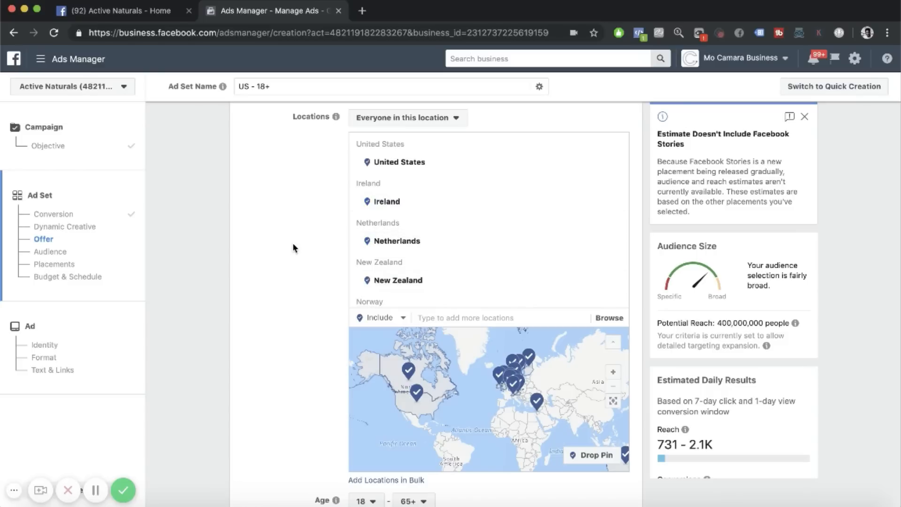
{"action": "scroll", "coordinate": [456, 400], "scroll_direction": "down", "scroll_amount": 2}
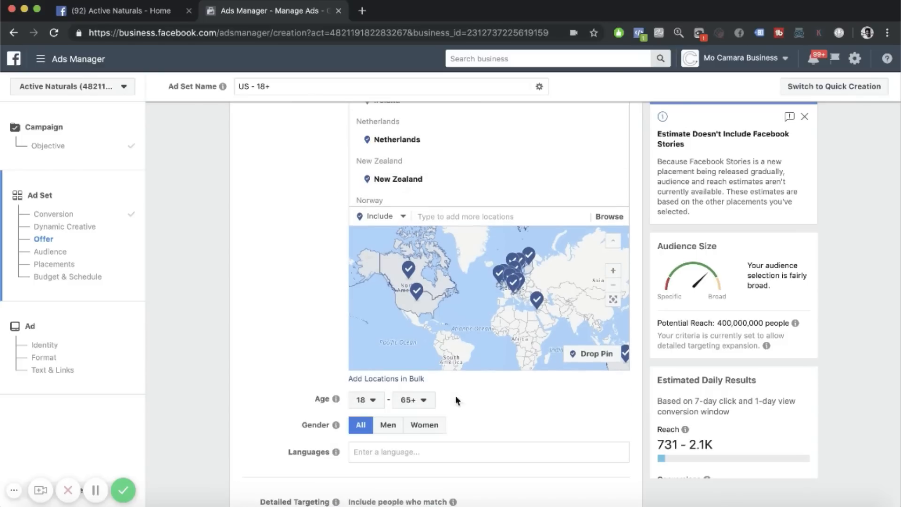
{"action": "left_click", "coordinate": [420, 429]}
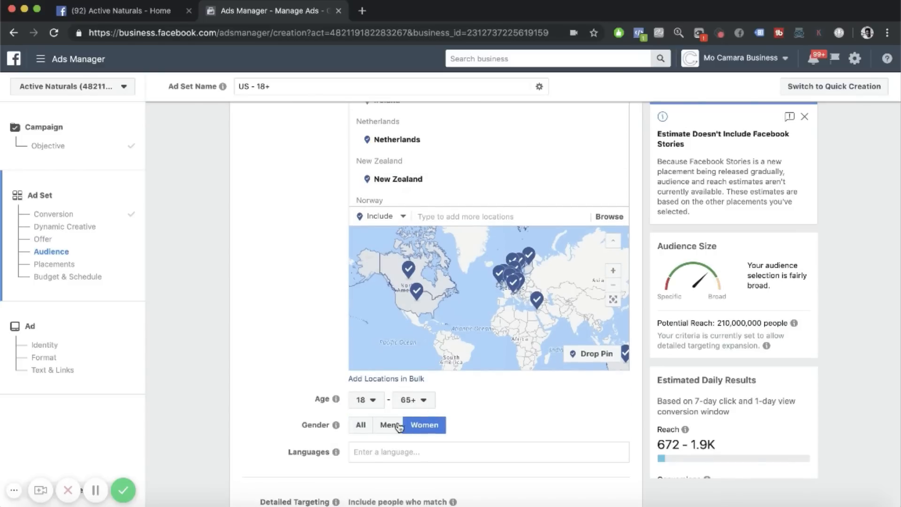
Step: Try a minimum audience age of 25, and set it back to 18
{"action": "left_click", "coordinate": [366, 400]}
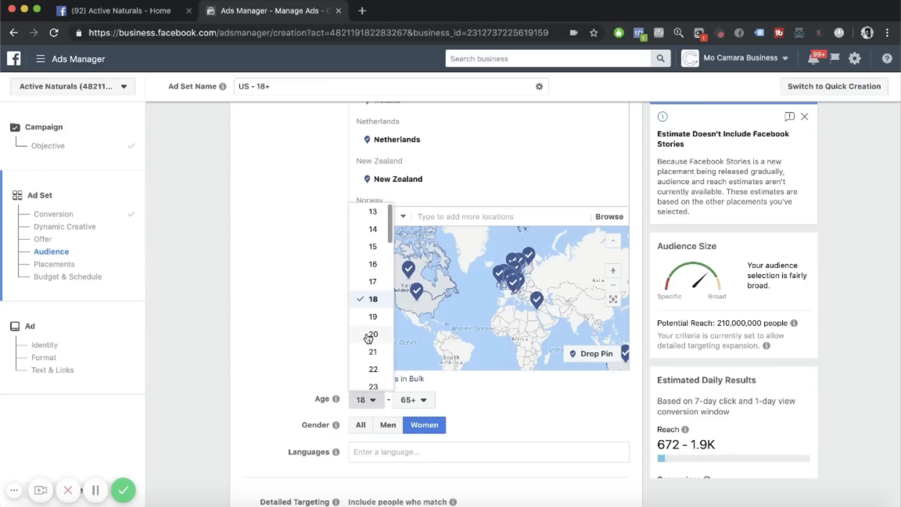
{"action": "scroll", "coordinate": [371, 329], "scroll_direction": "down", "scroll_amount": 3}
{"action": "left_click", "coordinate": [372, 303]}
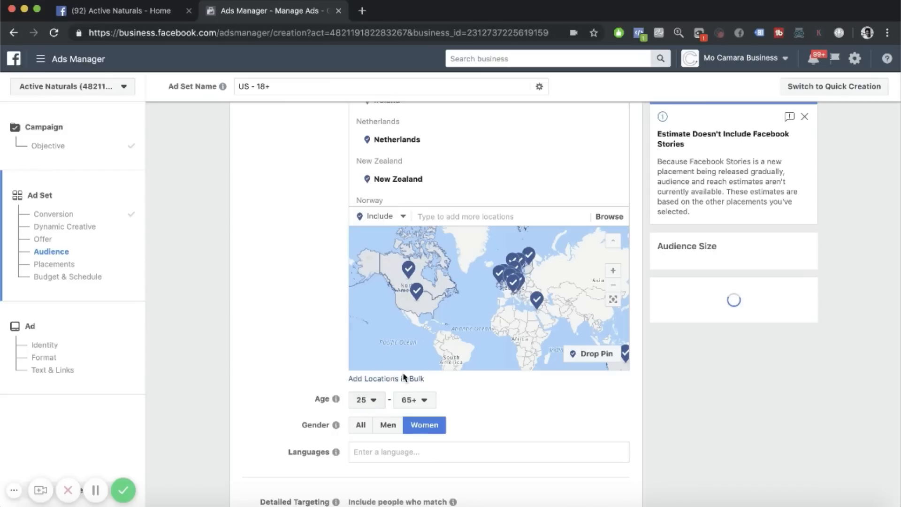
{"action": "left_click", "coordinate": [370, 401]}
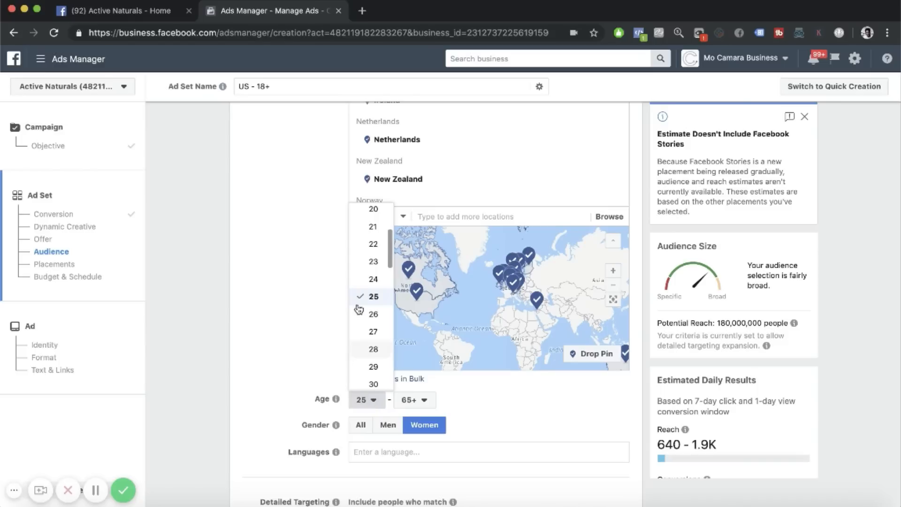
{"action": "scroll", "coordinate": [363, 265], "scroll_direction": "up", "scroll_amount": 2}
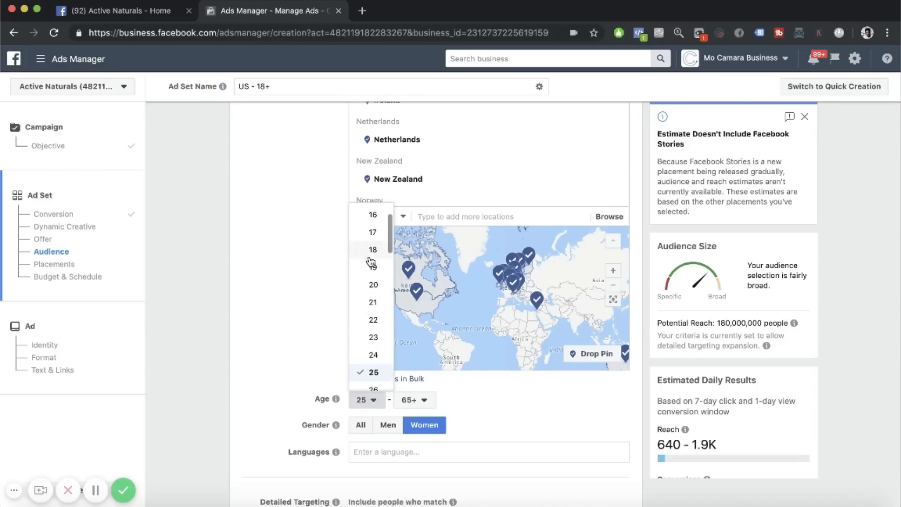
{"action": "left_click", "coordinate": [371, 250]}
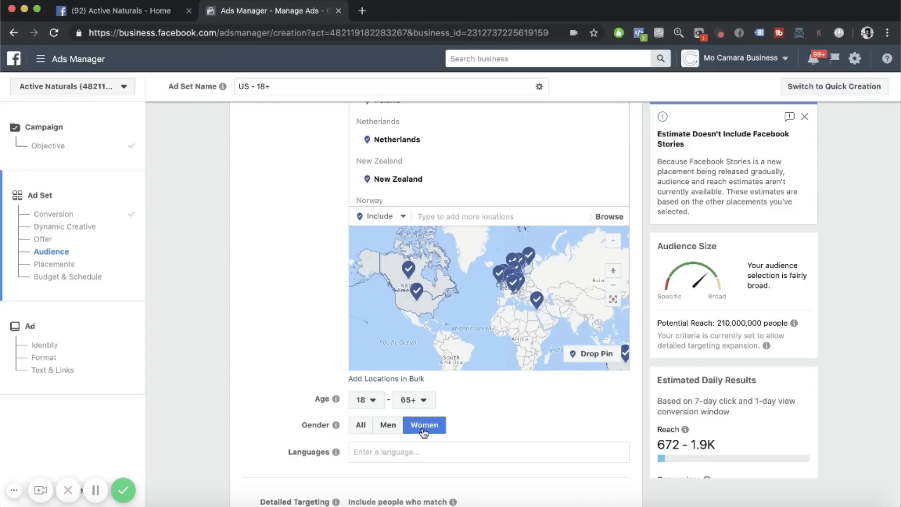
Step: Add English (All) as the audience's language
{"action": "left_click", "coordinate": [377, 449]}
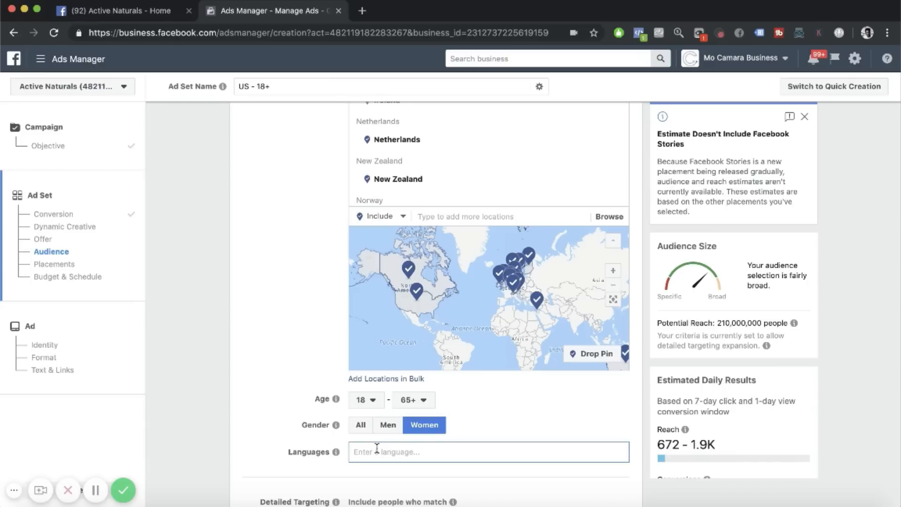
{"action": "type", "text": "english"}
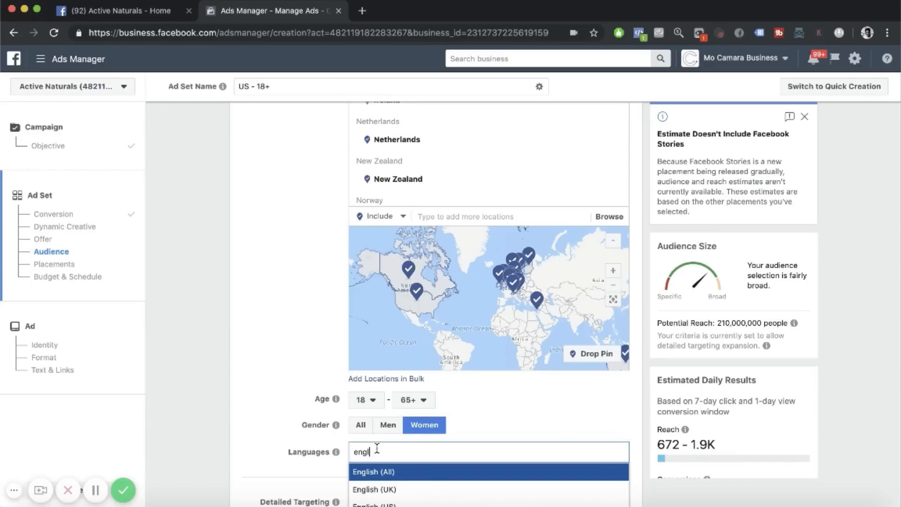
{"action": "left_click", "coordinate": [396, 472]}
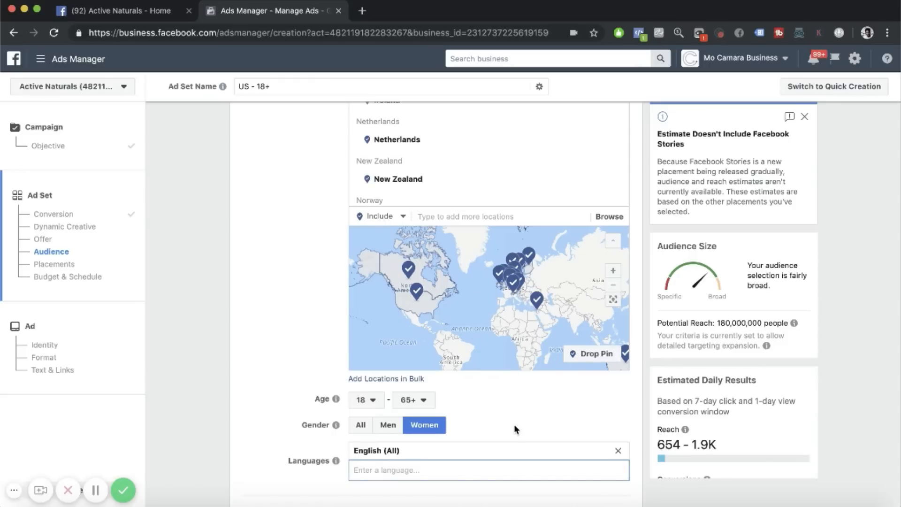
{"action": "scroll", "coordinate": [514, 425], "scroll_direction": "down", "scroll_amount": 3}
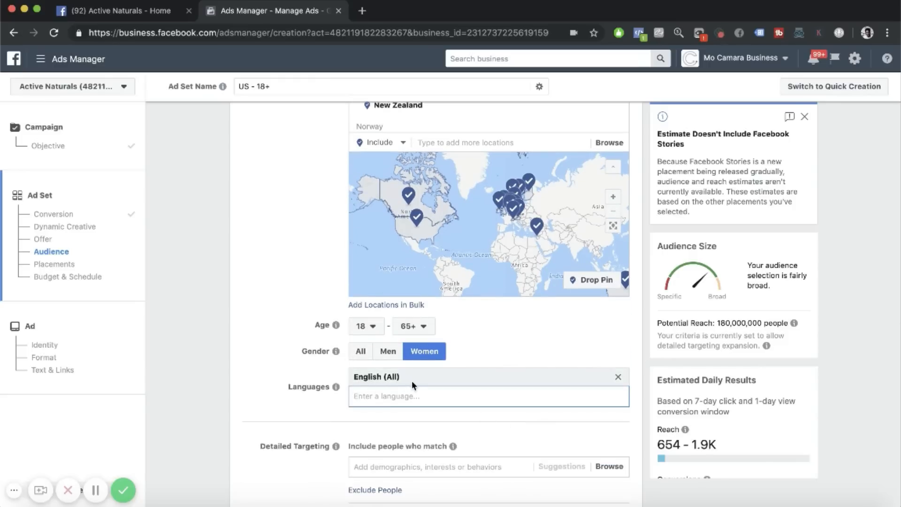
{"action": "scroll", "coordinate": [413, 378], "scroll_direction": "up", "scroll_amount": 1}
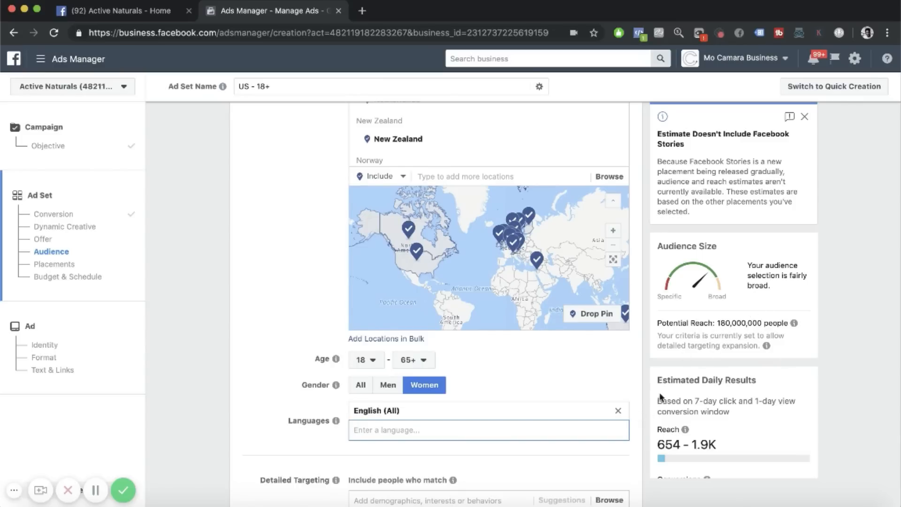
Step: Remove the English (All) language and add it again to compare the potential reach
{"action": "left_click", "coordinate": [619, 412]}
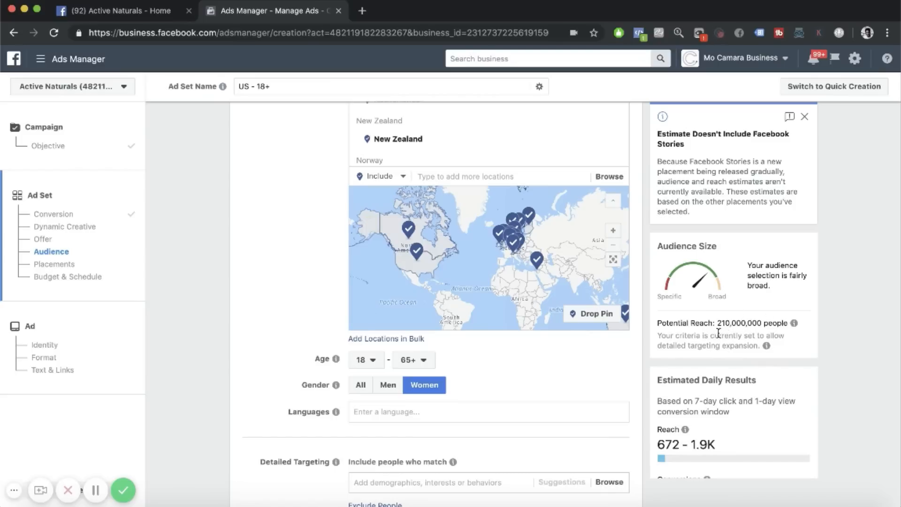
{"action": "left_click", "coordinate": [575, 416]}
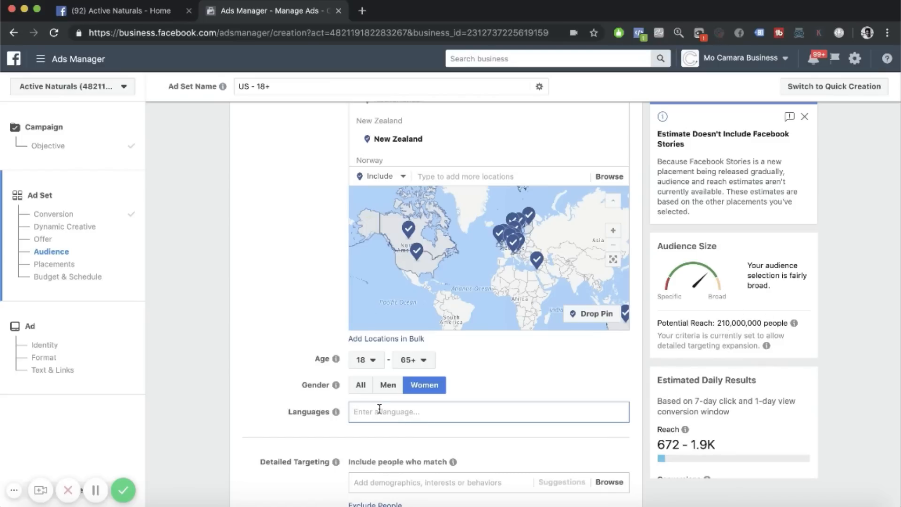
{"action": "type", "text": "eng"}
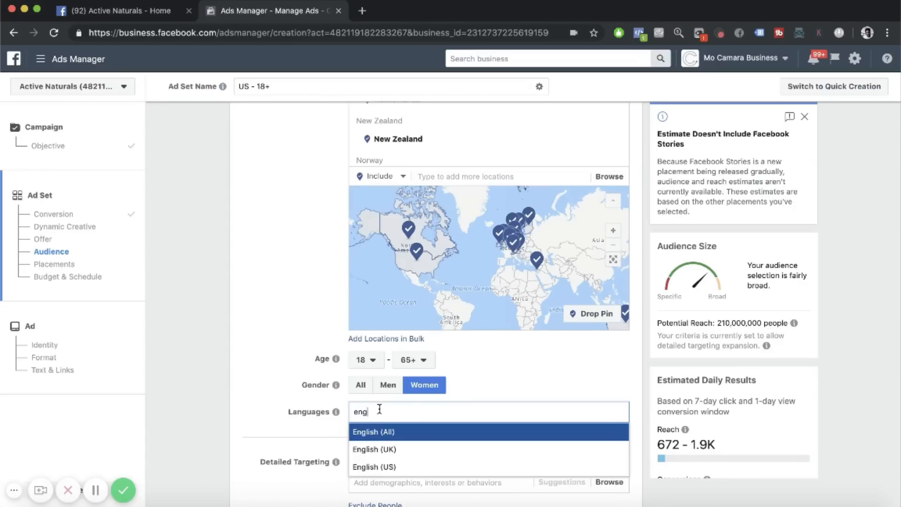
{"action": "left_click", "coordinate": [388, 436]}
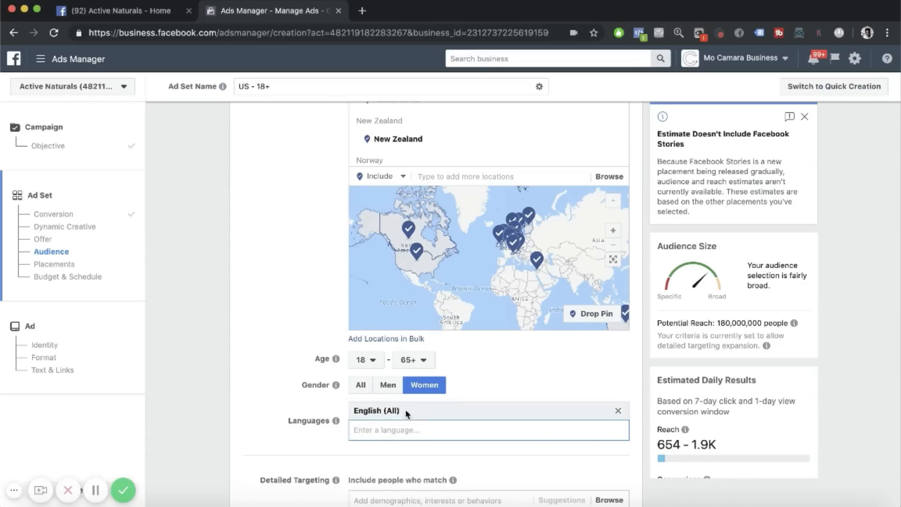
{"action": "mouse_move", "coordinate": [767, 346]}
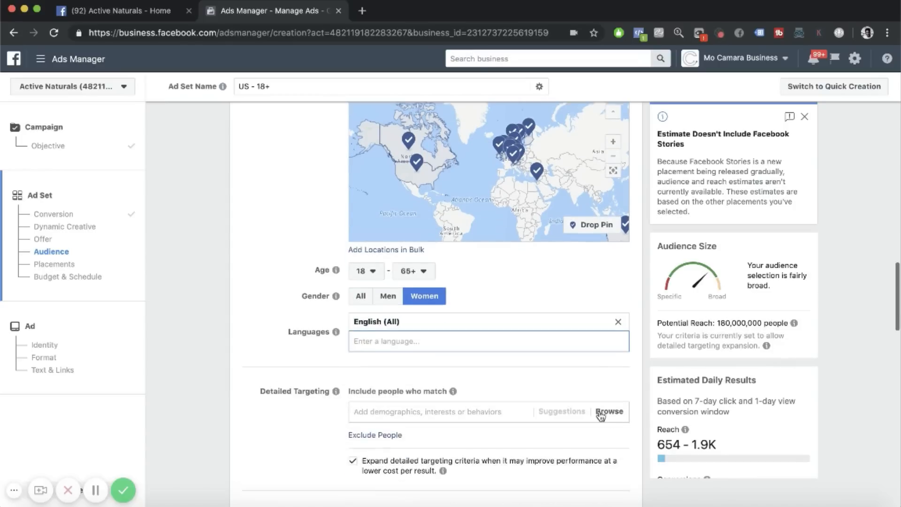
Step: Switch to the face slimmer ad copy document, select the interest list under Makeup, and return to Ads Manager
{"action": "scroll", "coordinate": [599, 411], "scroll_direction": "down", "scroll_amount": 5}
{"action": "mouse_move", "coordinate": [428, 345]}
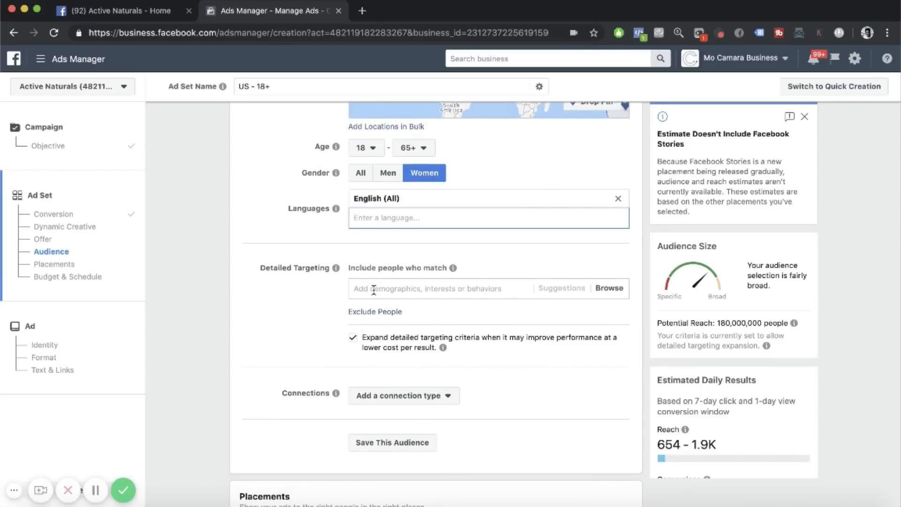
{"action": "key", "text": "ctrl+Up"}
{"action": "left_click", "coordinate": [691, 142]}
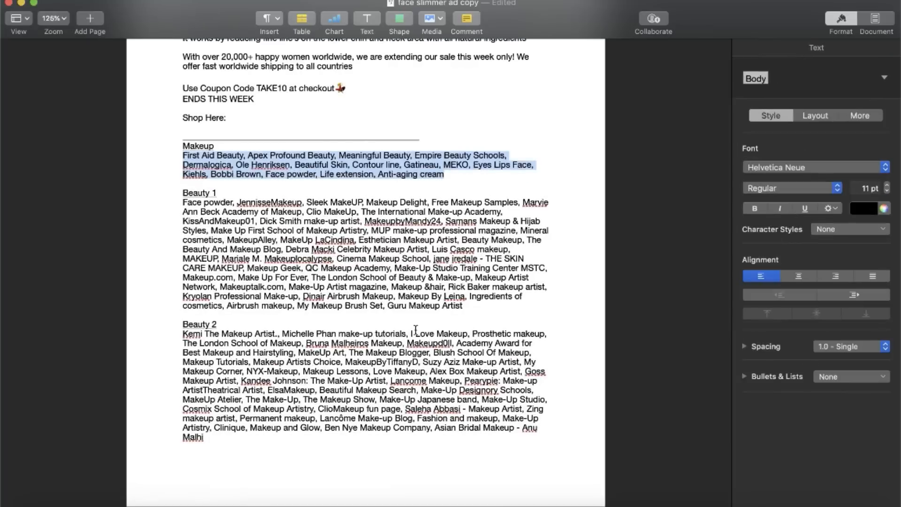
{"action": "left_click", "coordinate": [448, 174]}
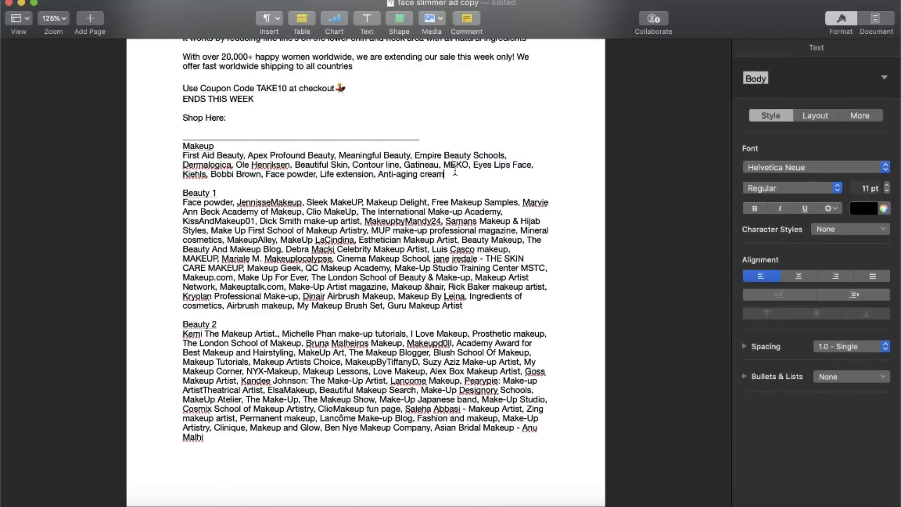
{"action": "left_click_drag", "start_coordinate": [444, 174], "coordinate": [183, 156]}
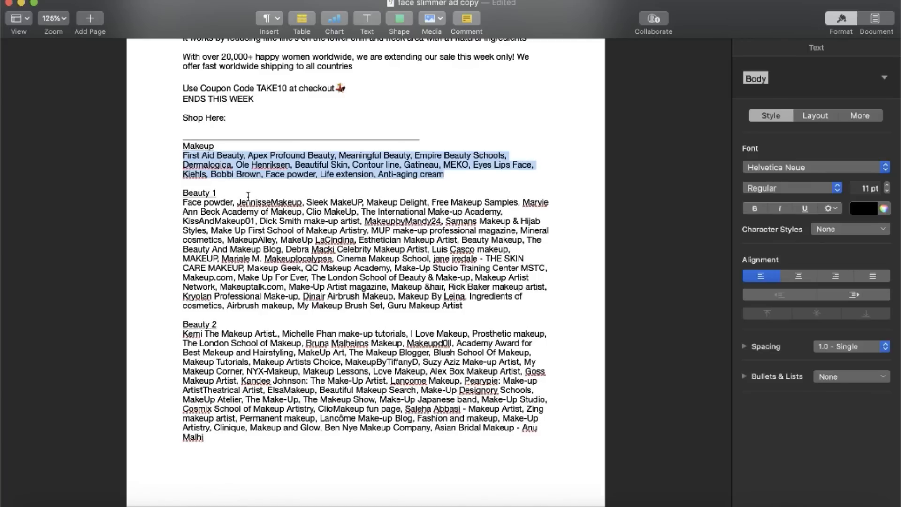
{"action": "key", "text": "ctrl+Up"}
{"action": "left_click", "coordinate": [278, 194]}
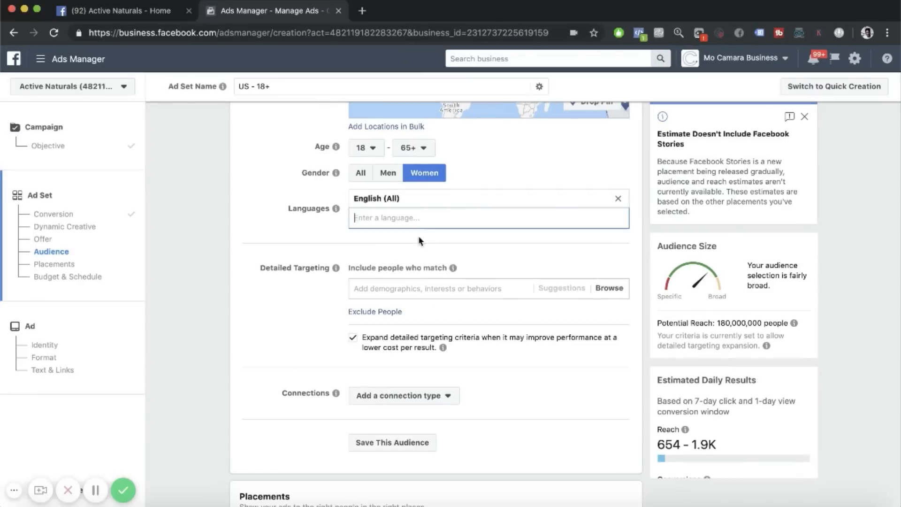
Step: Paste the copied makeup interest list into Detailed Targeting and review the added interests, from Anti-aging cream to Ole Henriksen
{"action": "left_click", "coordinate": [382, 288]}
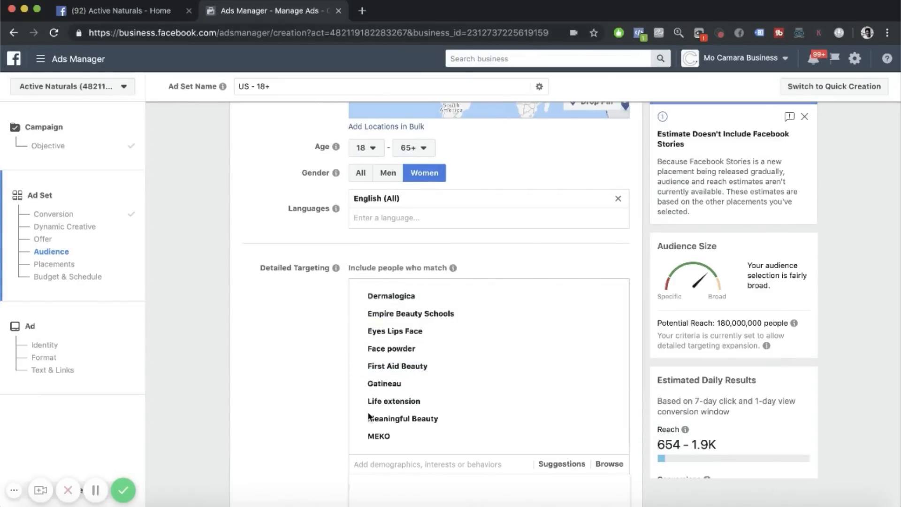
{"action": "scroll", "coordinate": [307, 399], "scroll_direction": "down", "scroll_amount": 3}
{"action": "scroll", "coordinate": [469, 248], "scroll_direction": "up", "scroll_amount": 3}
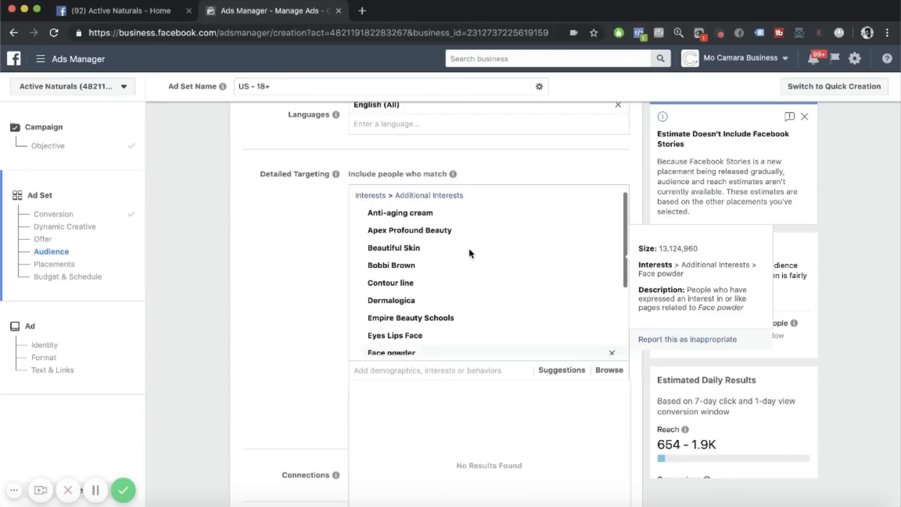
{"action": "scroll", "coordinate": [469, 249], "scroll_direction": "up", "scroll_amount": 2}
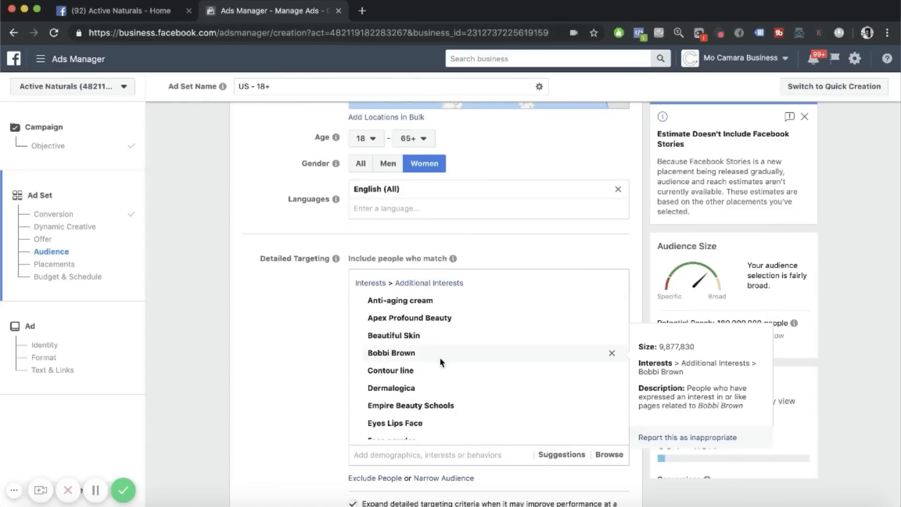
{"action": "scroll", "coordinate": [440, 357], "scroll_direction": "down", "scroll_amount": 1}
{"action": "scroll", "coordinate": [427, 360], "scroll_direction": "down", "scroll_amount": 2}
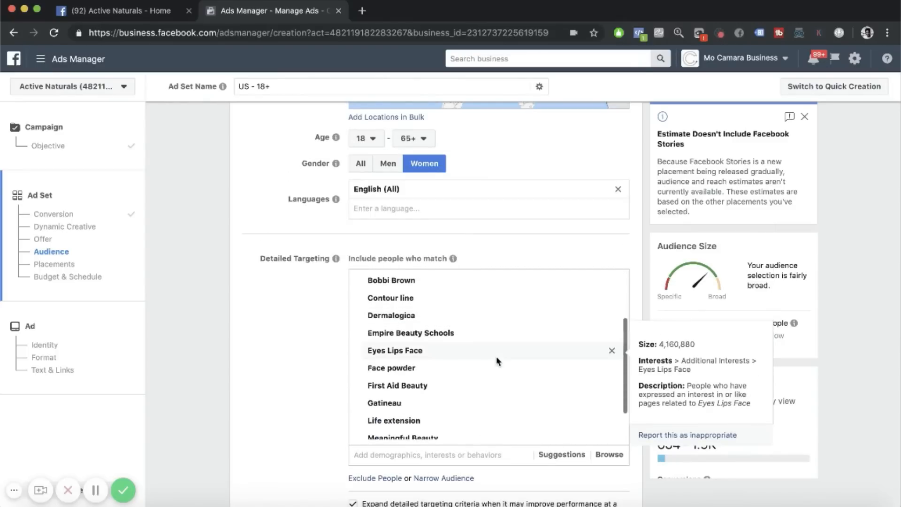
{"action": "scroll", "coordinate": [439, 410], "scroll_direction": "down", "scroll_amount": 2}
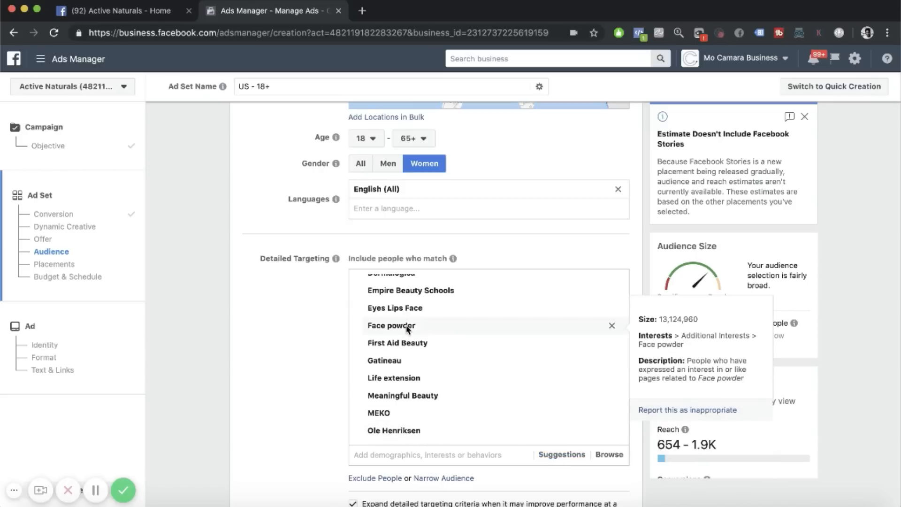
{"action": "scroll", "coordinate": [408, 330], "scroll_direction": "up", "scroll_amount": 1}
{"action": "scroll", "coordinate": [407, 330], "scroll_direction": "up", "scroll_amount": 5}
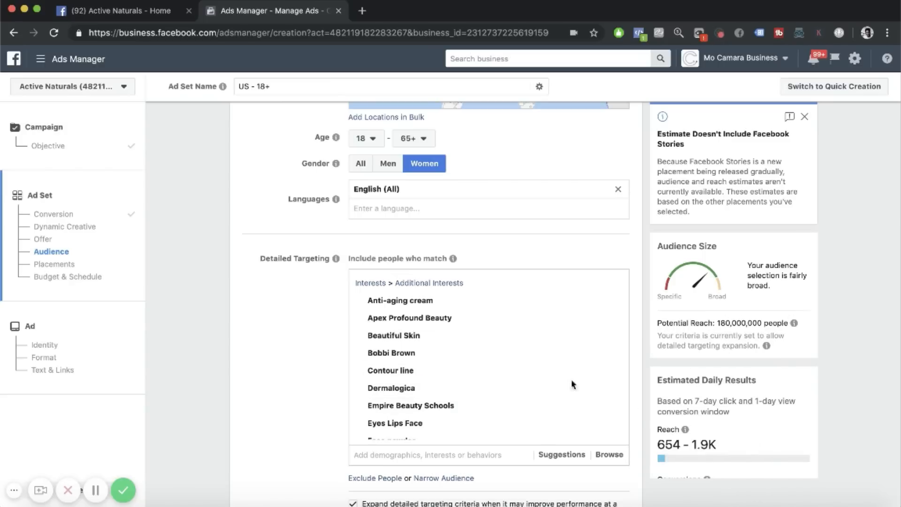
Step: Turn off the expansion of detailed targeting criteria for the audience
{"action": "scroll", "coordinate": [488, 388], "scroll_direction": "down", "scroll_amount": 3}
{"action": "scroll", "coordinate": [488, 388], "scroll_direction": "down", "scroll_amount": 2}
{"action": "scroll", "coordinate": [777, 329], "scroll_direction": "down", "scroll_amount": 5}
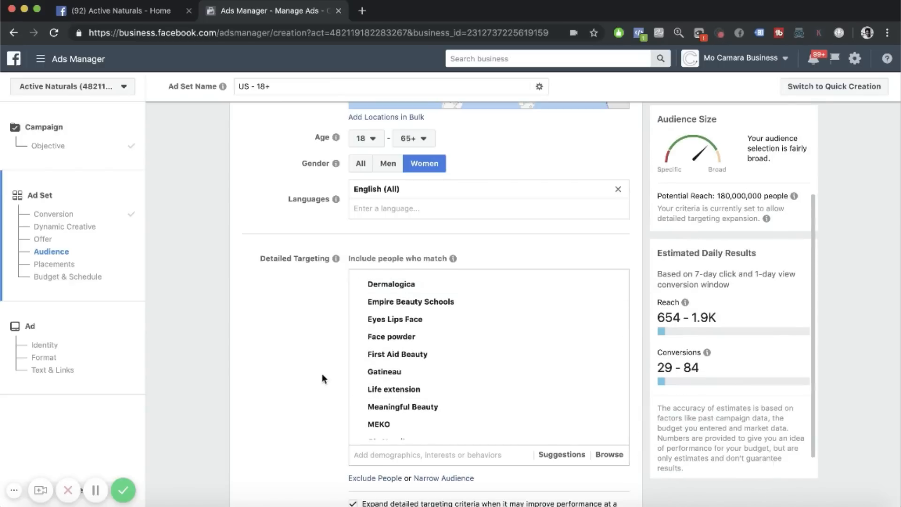
{"action": "scroll", "coordinate": [322, 373], "scroll_direction": "down", "scroll_amount": 3}
{"action": "left_click", "coordinate": [355, 389]}
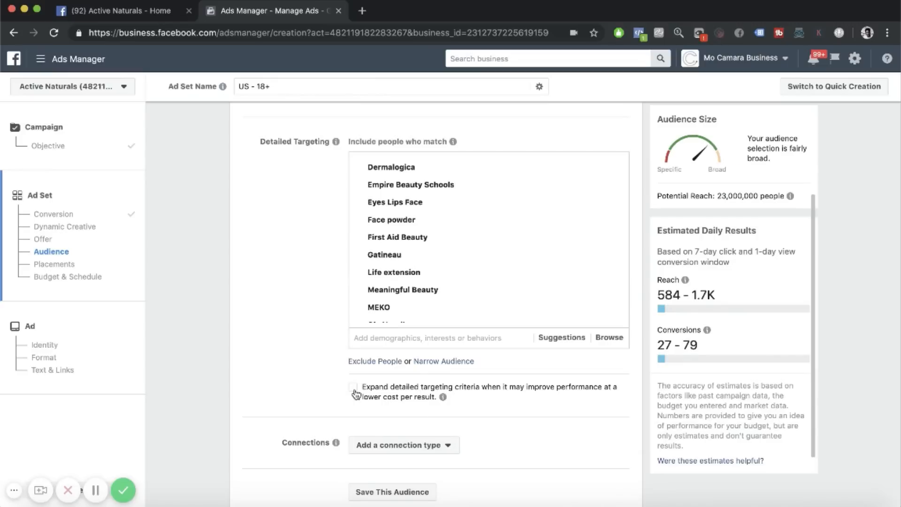
Step: Examine the size of individual targeting interests and the audience's potential reach
{"action": "mouse_move", "coordinate": [551, 255]}
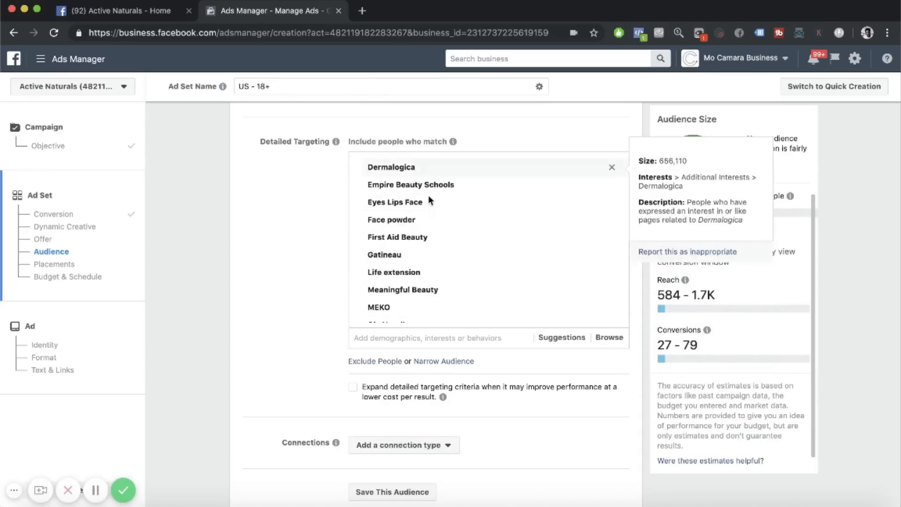
{"action": "mouse_move", "coordinate": [443, 397]}
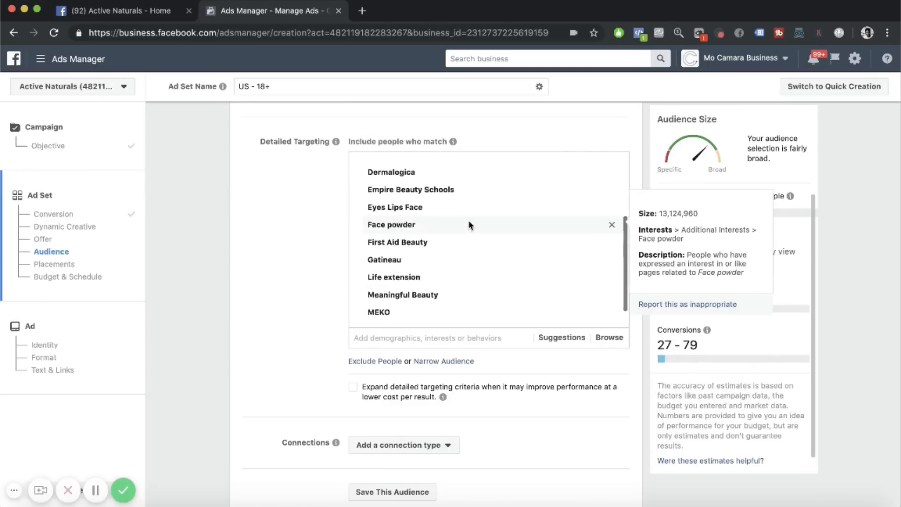
{"action": "scroll", "coordinate": [469, 230], "scroll_direction": "up", "scroll_amount": 2}
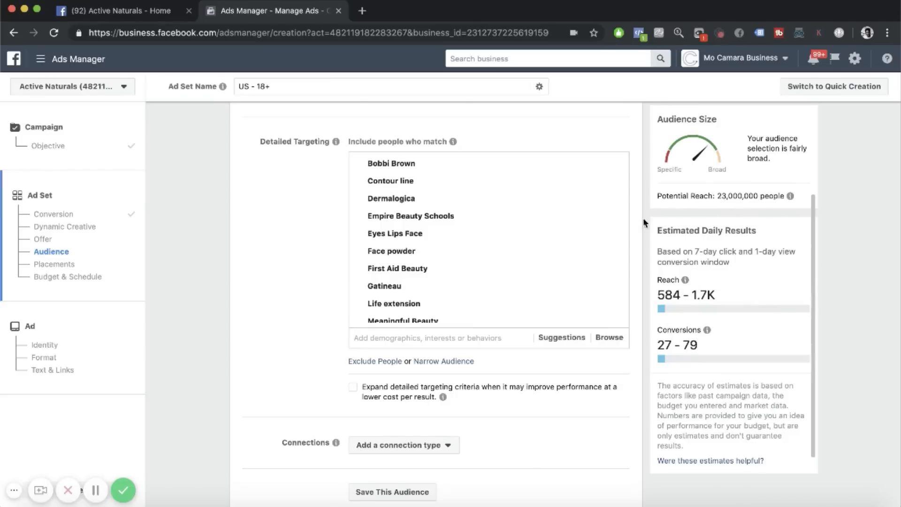
{"action": "mouse_move", "coordinate": [455, 265]}
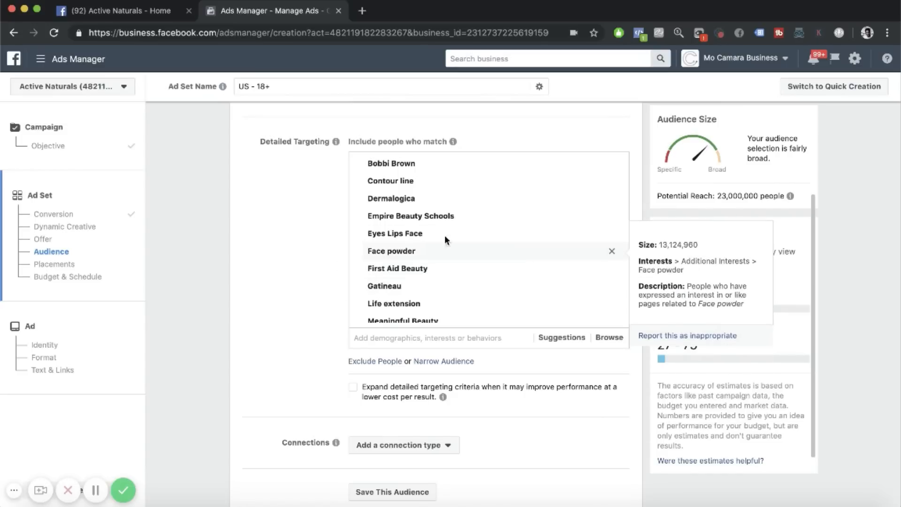
{"action": "scroll", "coordinate": [404, 227], "scroll_direction": "down", "scroll_amount": 2}
{"action": "scroll", "coordinate": [404, 226], "scroll_direction": "up", "scroll_amount": 2}
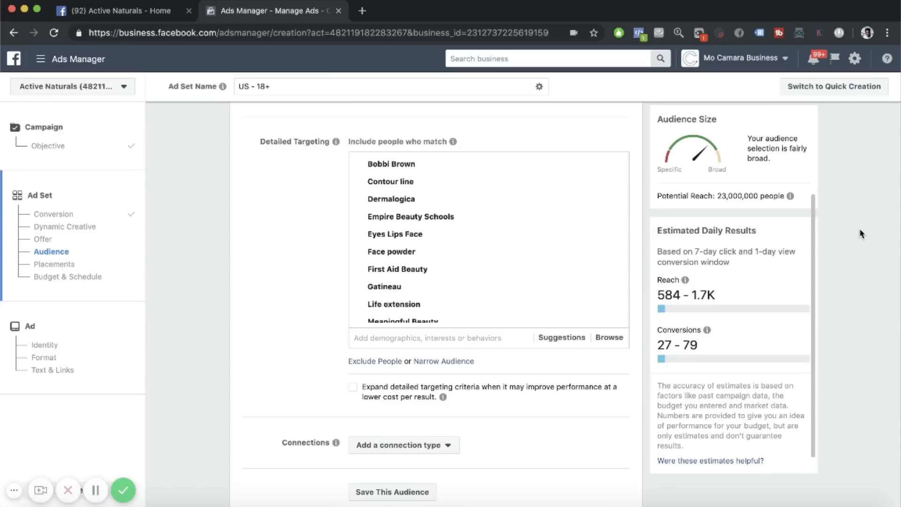
{"action": "left_click_drag", "start_coordinate": [718, 197], "coordinate": [773, 198]}
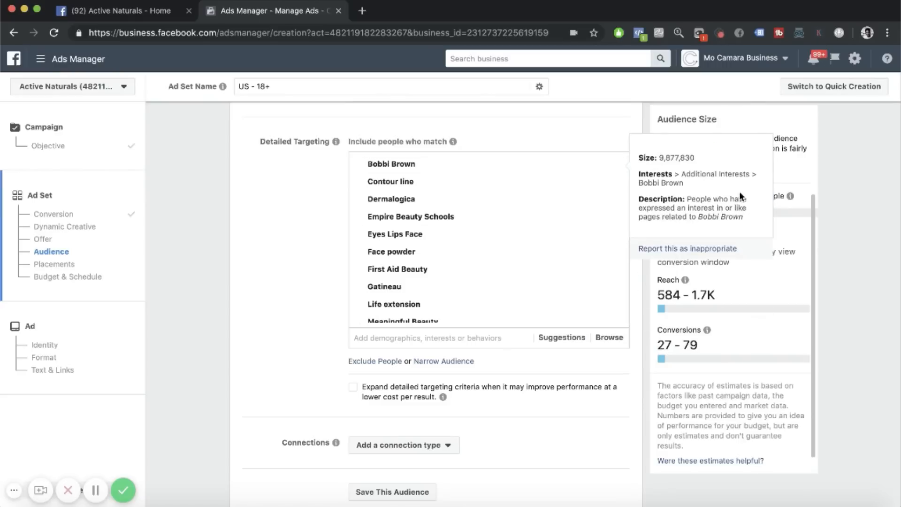
Step: Switch the ad set from automatic placements to Edit Placements
{"action": "left_click", "coordinate": [282, 258]}
{"action": "scroll", "coordinate": [281, 258], "scroll_direction": "down", "scroll_amount": 3}
{"action": "scroll", "coordinate": [282, 261], "scroll_direction": "down", "scroll_amount": 3}
{"action": "scroll", "coordinate": [282, 261], "scroll_direction": "up", "scroll_amount": 6}
{"action": "scroll", "coordinate": [282, 257], "scroll_direction": "down", "scroll_amount": 10}
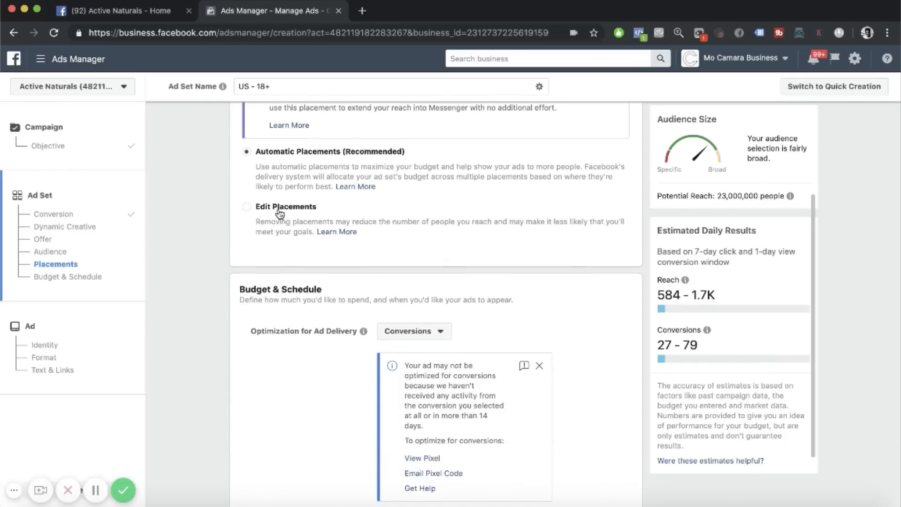
{"action": "scroll", "coordinate": [281, 214], "scroll_direction": "up", "scroll_amount": 2}
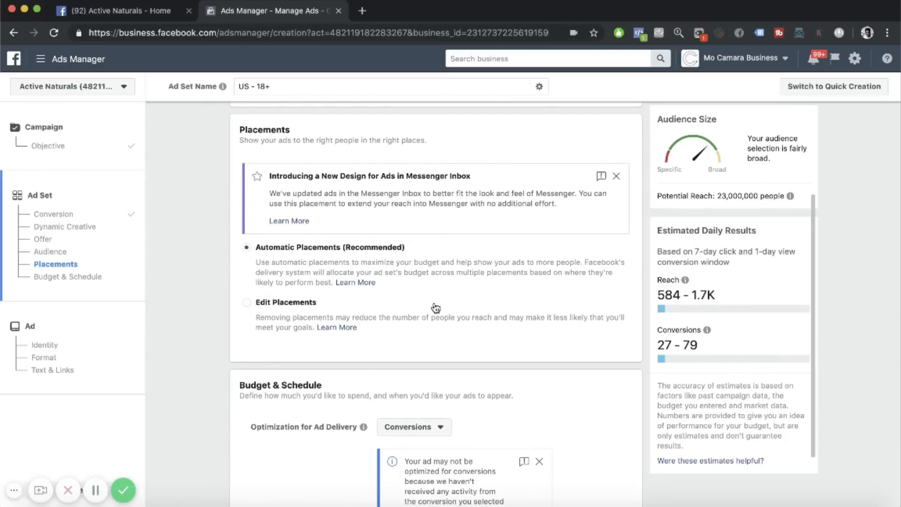
{"action": "left_click", "coordinate": [436, 308]}
Step: Limit the placement device types to Mobile by deselecting Desktop
{"action": "scroll", "coordinate": [427, 263], "scroll_direction": "down", "scroll_amount": 4}
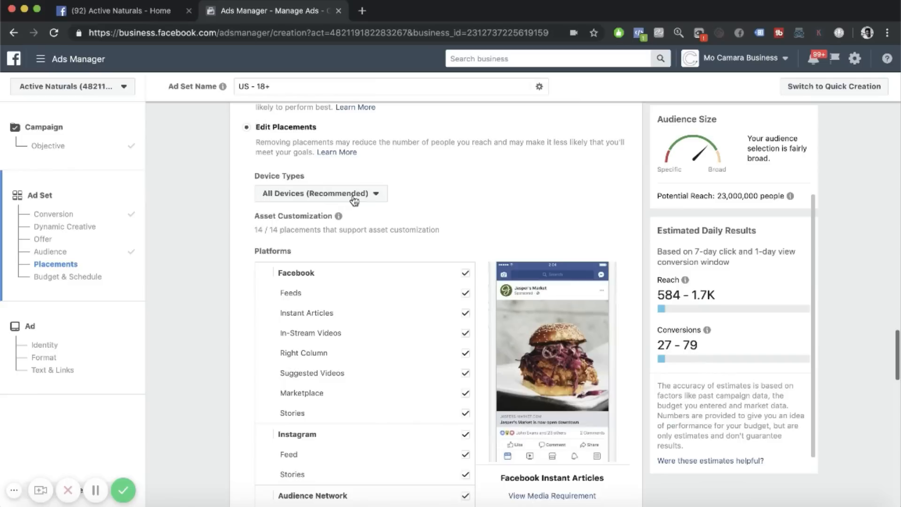
{"action": "left_click", "coordinate": [355, 201]}
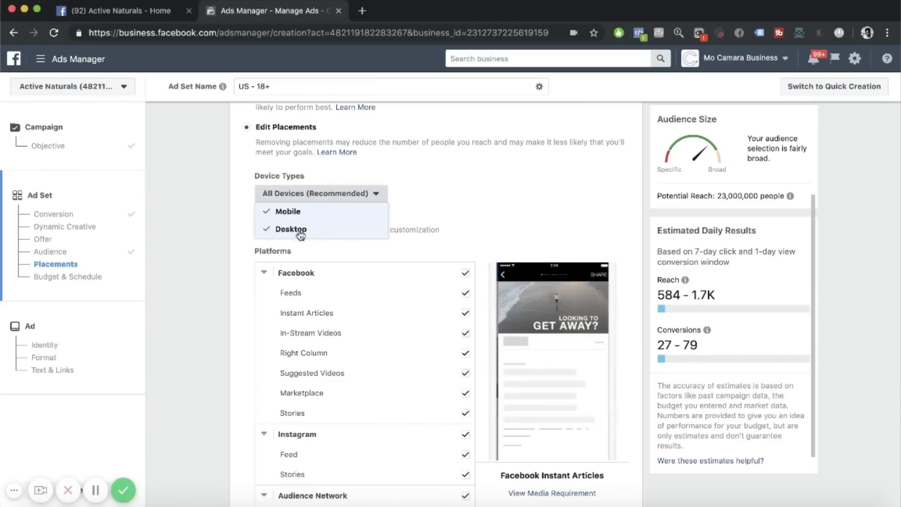
{"action": "left_click", "coordinate": [301, 229]}
{"action": "left_click", "coordinate": [348, 215]}
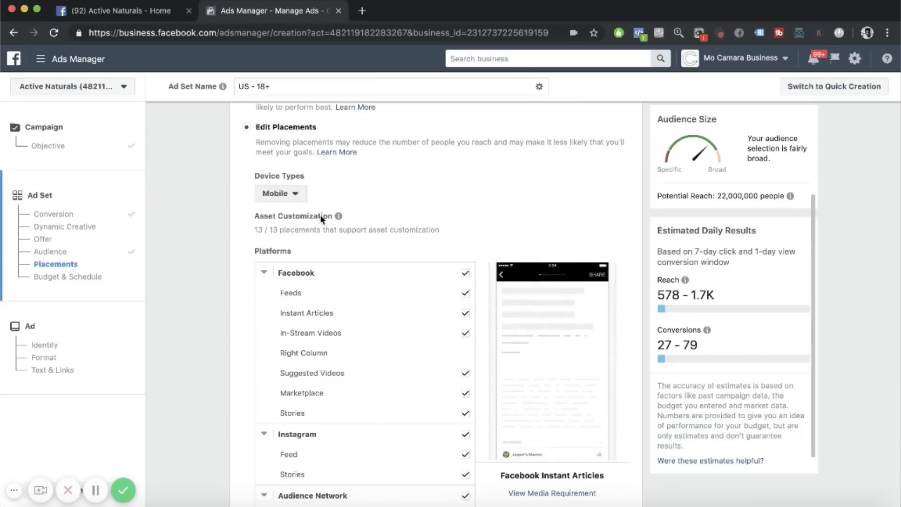
Step: Exclude Instant Articles, In-Stream Videos, Marketplace and Stories from the Facebook placements
{"action": "scroll", "coordinate": [469, 167], "scroll_direction": "down", "scroll_amount": 3}
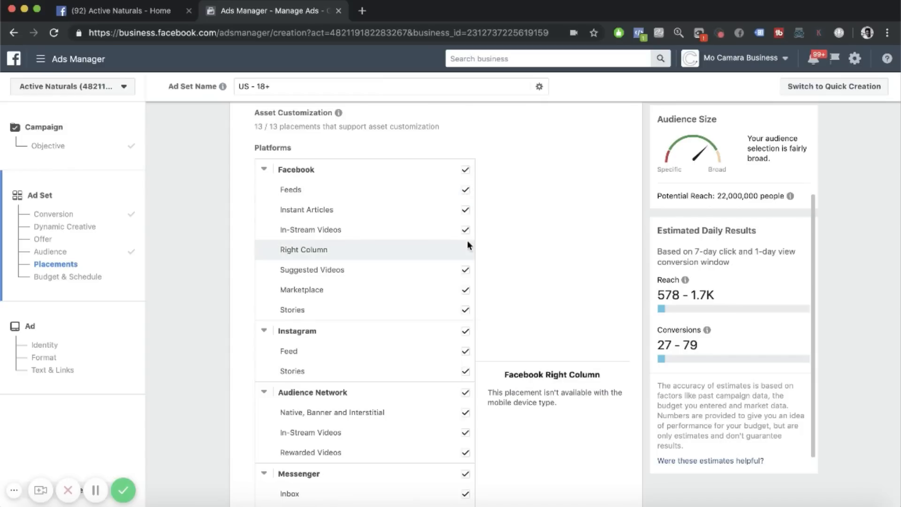
{"action": "scroll", "coordinate": [441, 155], "scroll_direction": "up", "scroll_amount": 1}
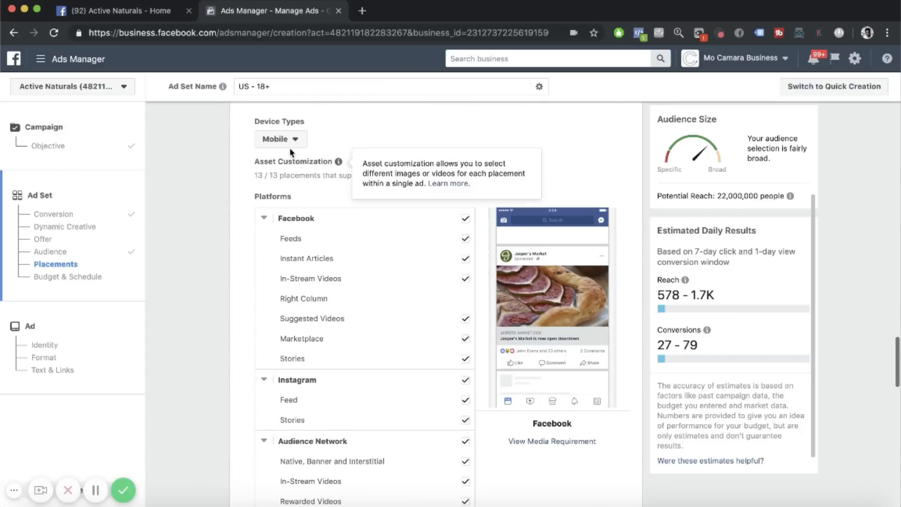
{"action": "left_click", "coordinate": [465, 260]}
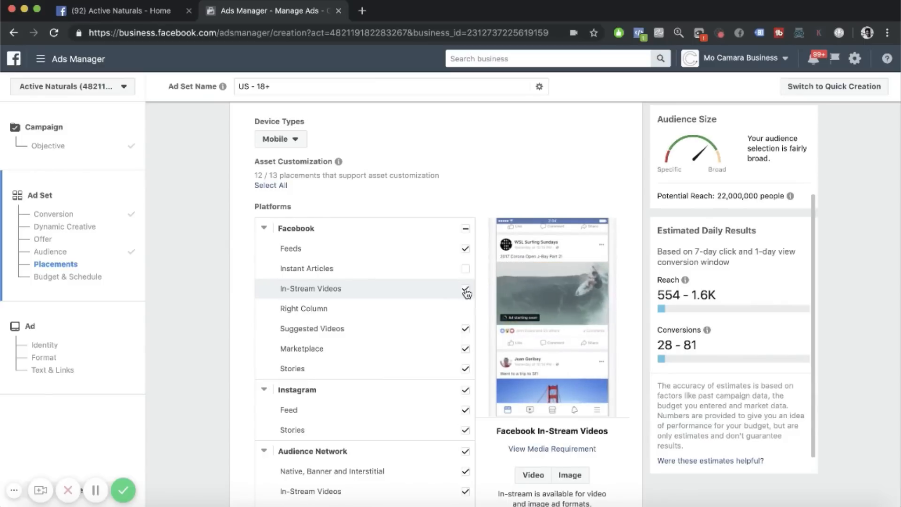
{"action": "left_click", "coordinate": [466, 290]}
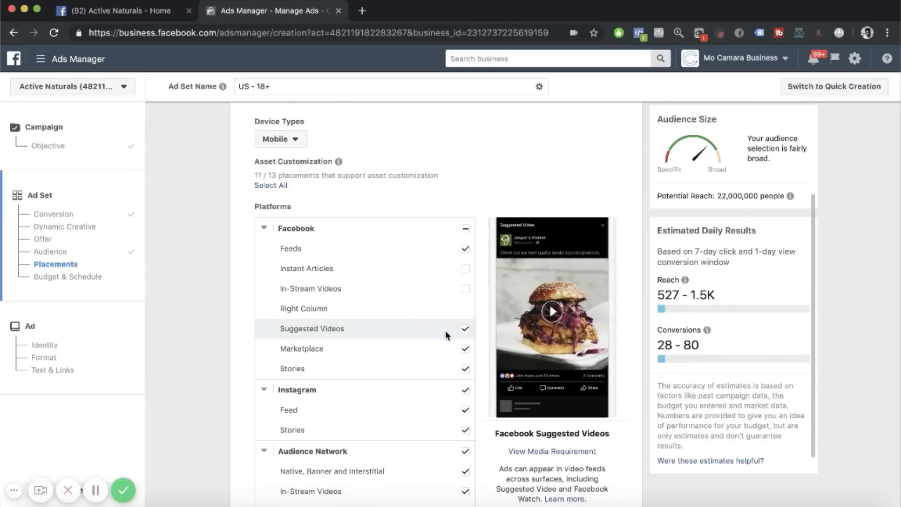
{"action": "left_click", "coordinate": [466, 352]}
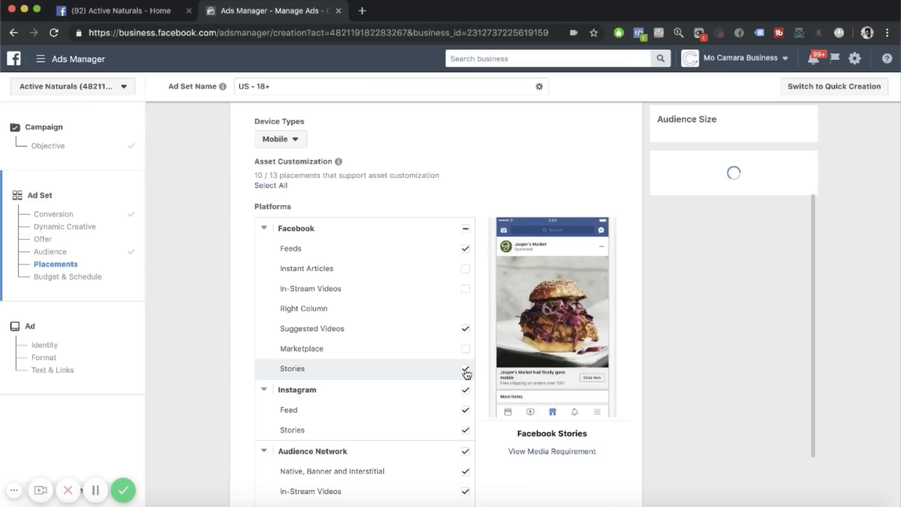
{"action": "left_click", "coordinate": [466, 373]}
Step: Exclude Instagram Stories and all Audience Network and Messenger placements
{"action": "scroll", "coordinate": [466, 406], "scroll_direction": "down", "scroll_amount": 2}
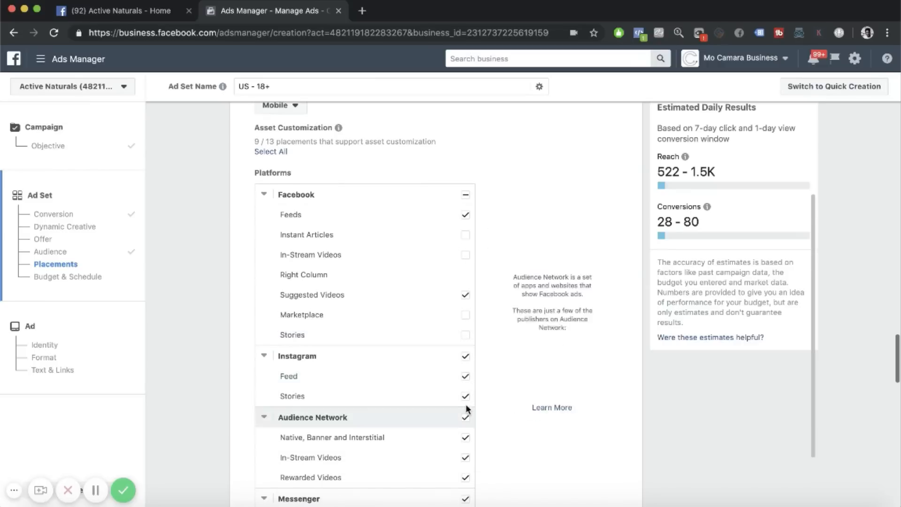
{"action": "left_click", "coordinate": [465, 397]}
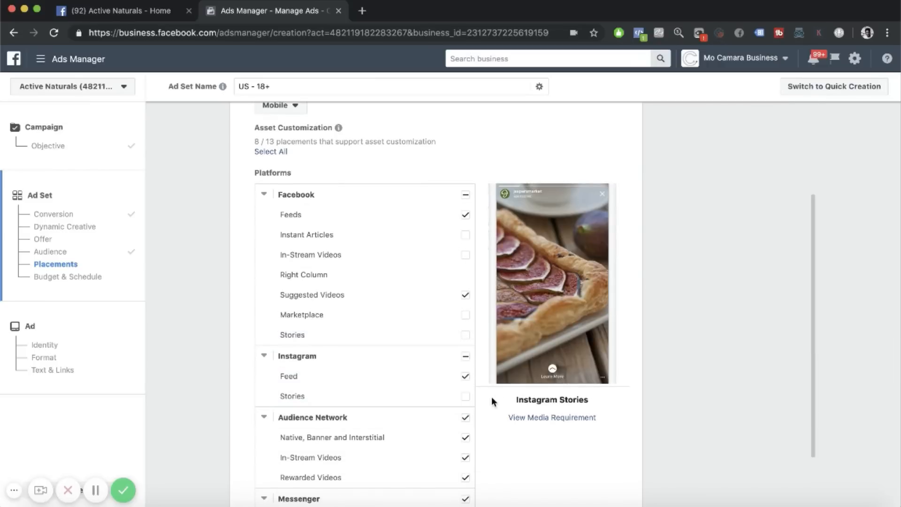
{"action": "scroll", "coordinate": [456, 399], "scroll_direction": "down", "scroll_amount": 3}
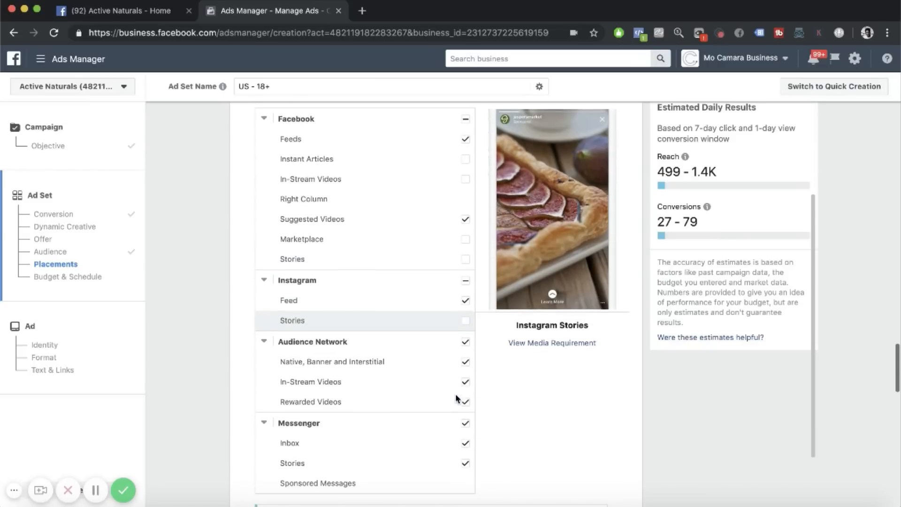
{"action": "left_click", "coordinate": [466, 343]}
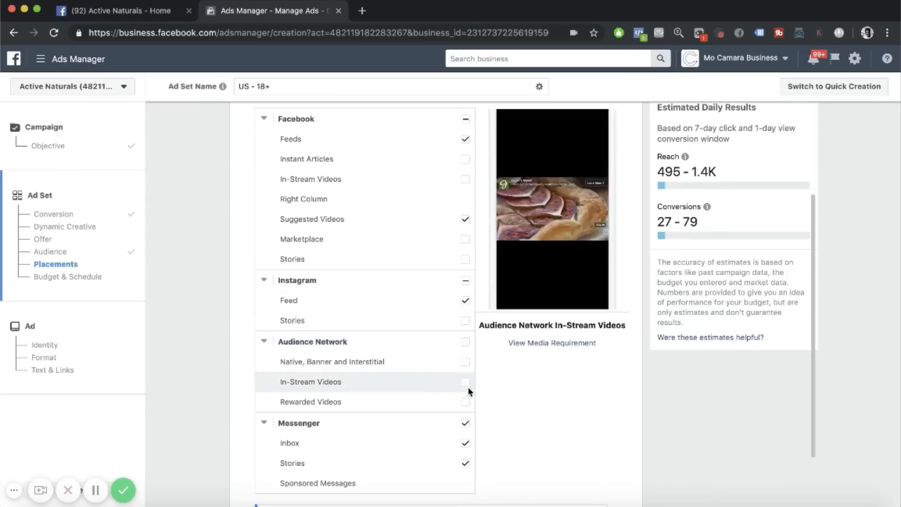
{"action": "left_click", "coordinate": [466, 424]}
Step: Review the remaining Facebook and Instagram placements, and check the audience's potential reach and estimated daily reach
{"action": "scroll", "coordinate": [449, 383], "scroll_direction": "up", "scroll_amount": 2}
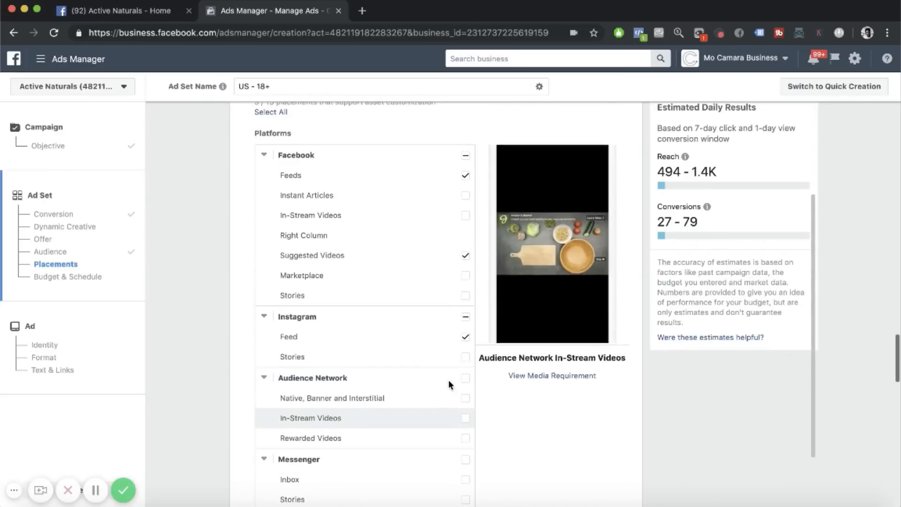
{"action": "scroll", "coordinate": [461, 413], "scroll_direction": "up", "scroll_amount": 3}
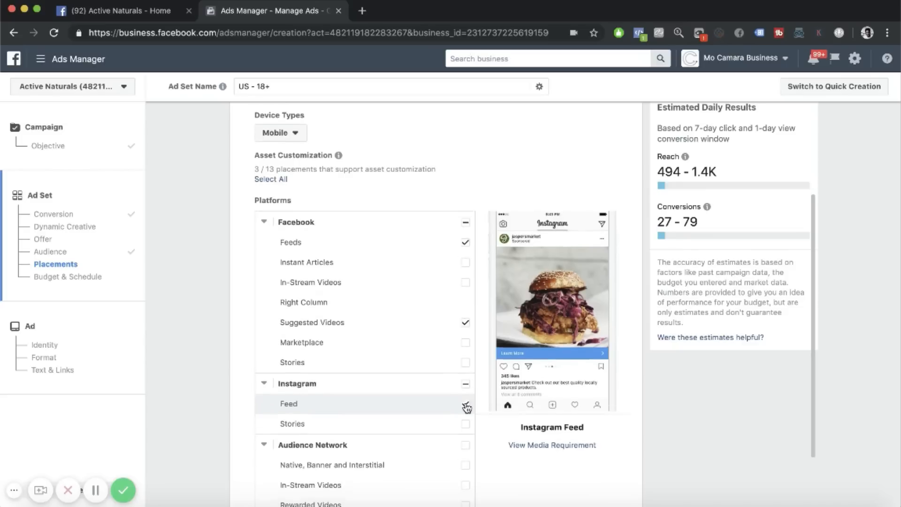
{"action": "scroll", "coordinate": [466, 408], "scroll_direction": "down", "scroll_amount": 10}
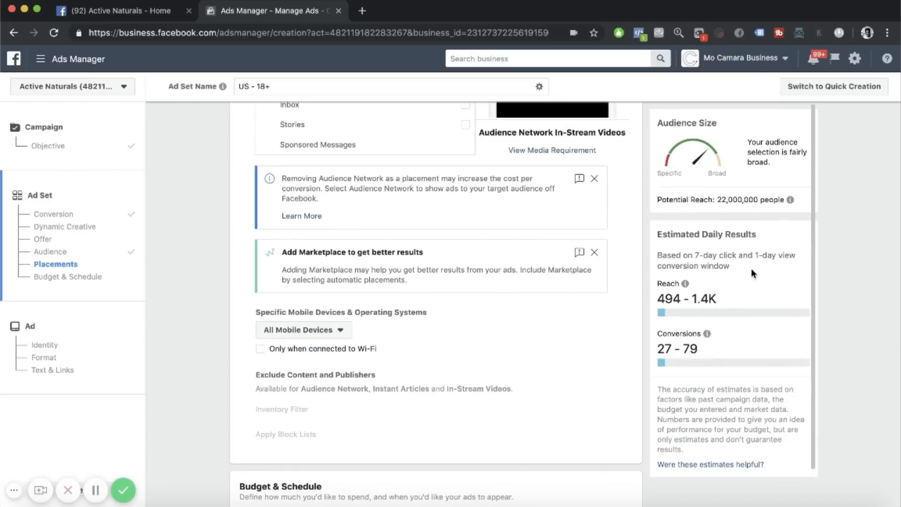
{"action": "left_click_drag", "start_coordinate": [716, 201], "coordinate": [775, 199]}
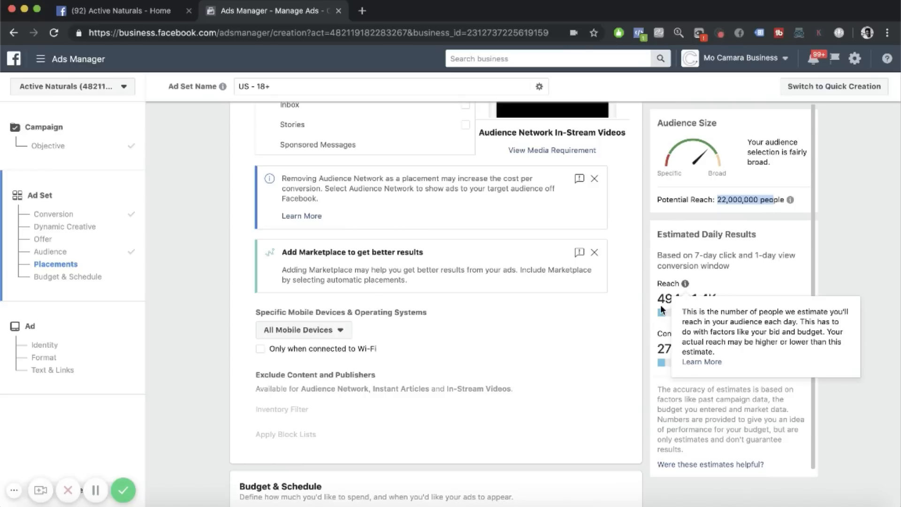
{"action": "left_click_drag", "start_coordinate": [658, 298], "coordinate": [710, 299]}
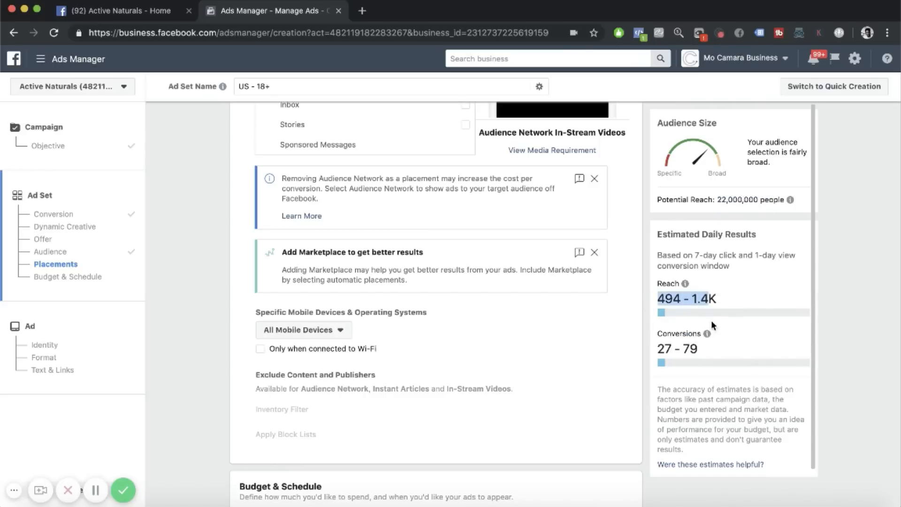
Step: Set the ad set's daily budget to $5.00 in the Budget & Schedule section
{"action": "scroll", "coordinate": [445, 347], "scroll_direction": "down", "scroll_amount": 10}
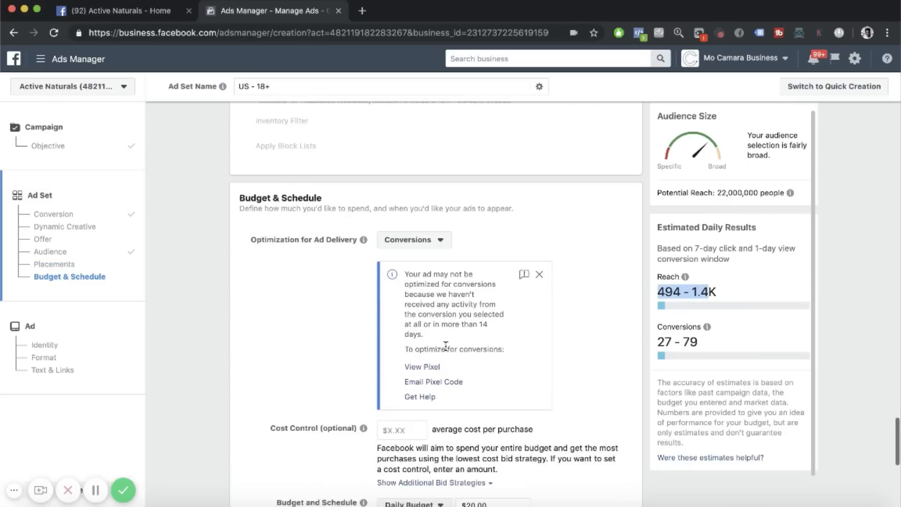
{"action": "scroll", "coordinate": [445, 345], "scroll_direction": "down", "scroll_amount": 4}
{"action": "scroll", "coordinate": [501, 183], "scroll_direction": "up", "scroll_amount": 1}
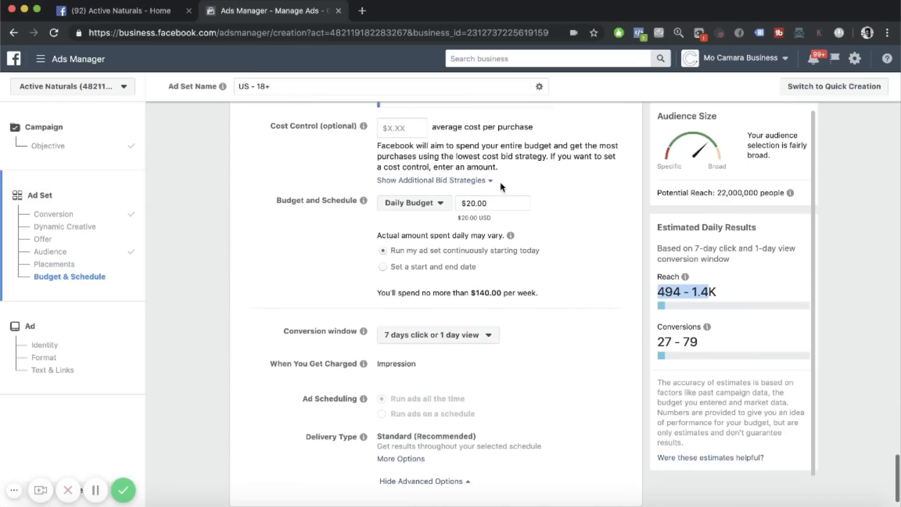
{"action": "left_click_drag", "start_coordinate": [493, 204], "coordinate": [438, 210]}
{"action": "type", "text": "5"}
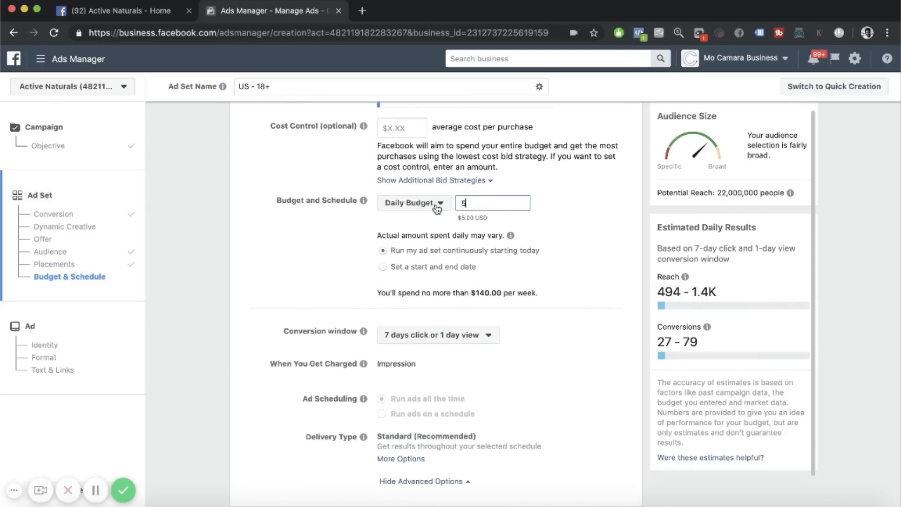
{"action": "left_click", "coordinate": [297, 245]}
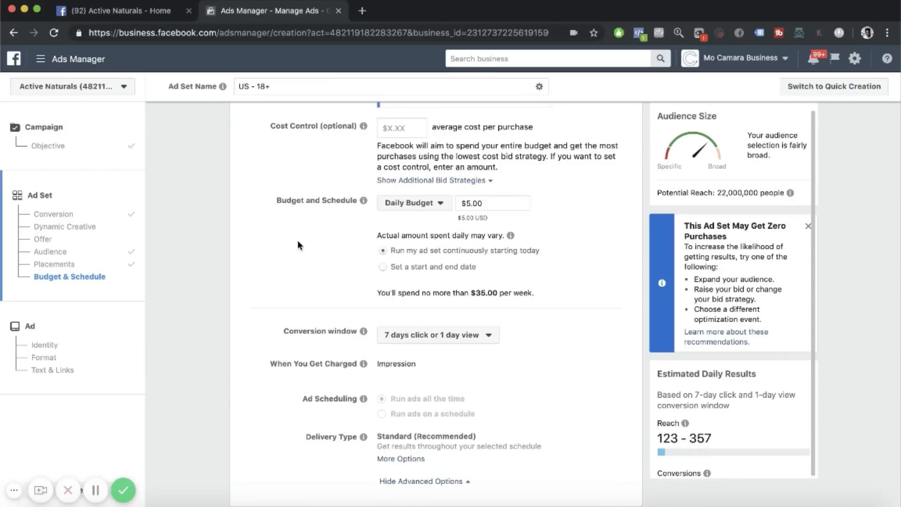
Step: Try a daily budget of $3.00, and set it back to $5.00
{"action": "left_click_drag", "start_coordinate": [507, 203], "coordinate": [453, 205]}
{"action": "type", "text": "3"}
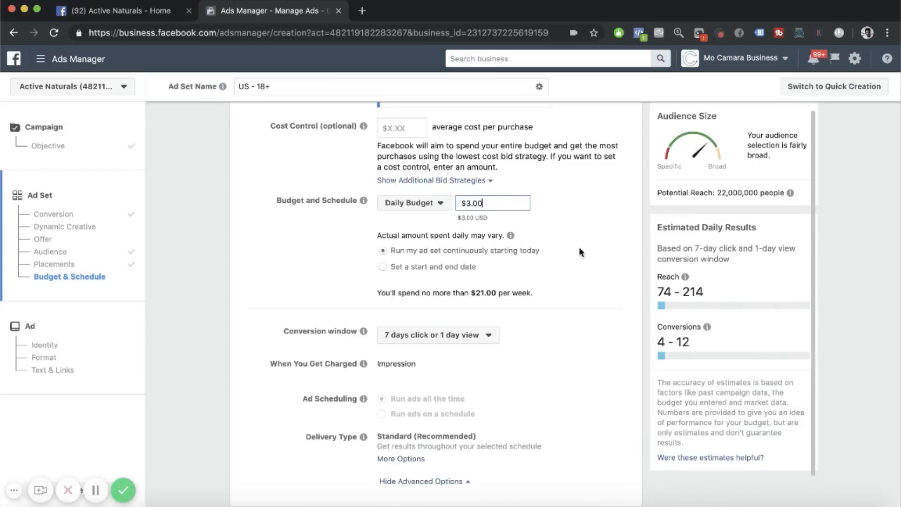
{"action": "triple_click", "coordinate": [482, 203]}
{"action": "key", "text": "BackSpace"}
{"action": "type", "text": "5"}
{"action": "left_click", "coordinate": [325, 253]}
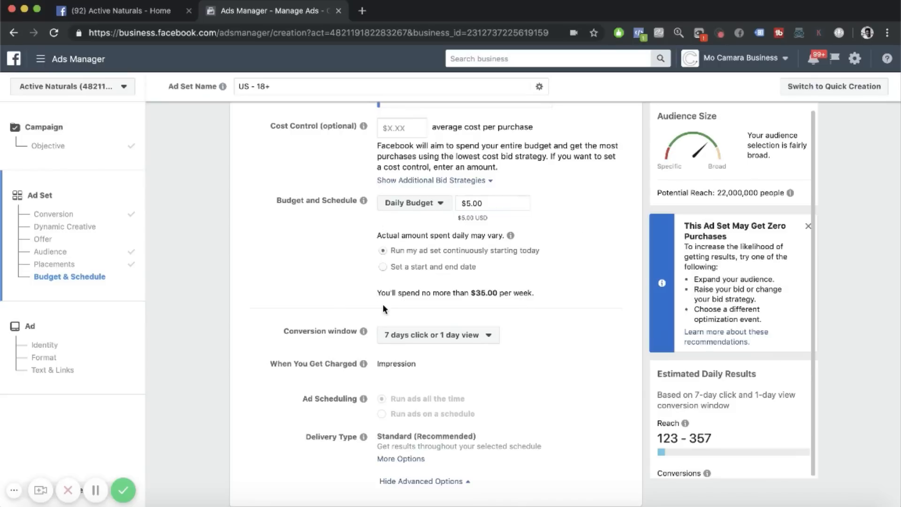
Step: Schedule the ad set with a start and end date, and set the start time to 12:00AM
{"action": "left_click", "coordinate": [383, 267]}
{"action": "left_click", "coordinate": [483, 295]}
{"action": "left_click", "coordinate": [529, 295]}
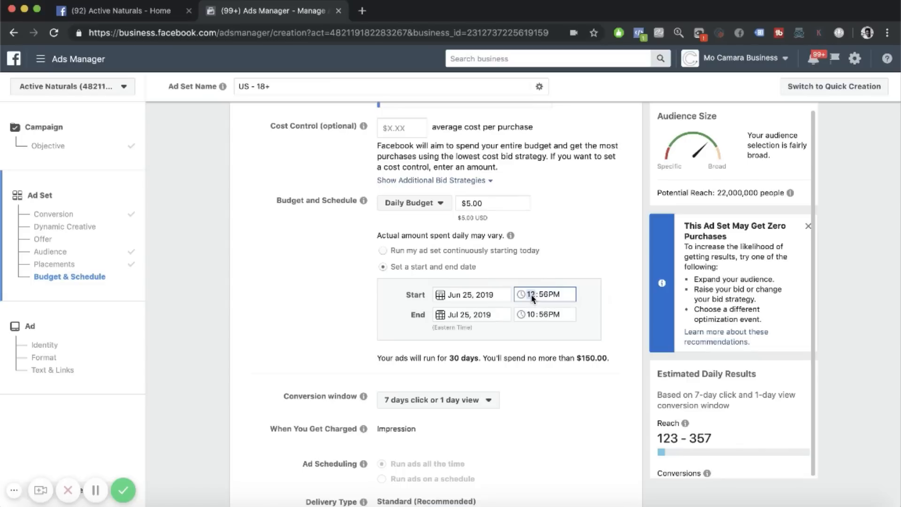
{"action": "left_click", "coordinate": [543, 296]}
{"action": "type", "text": "00a"}
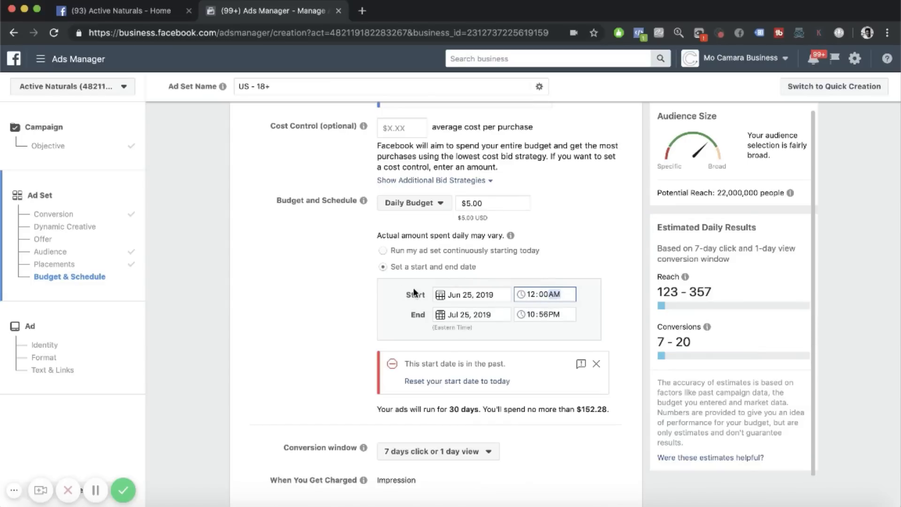
{"action": "left_click", "coordinate": [306, 305]}
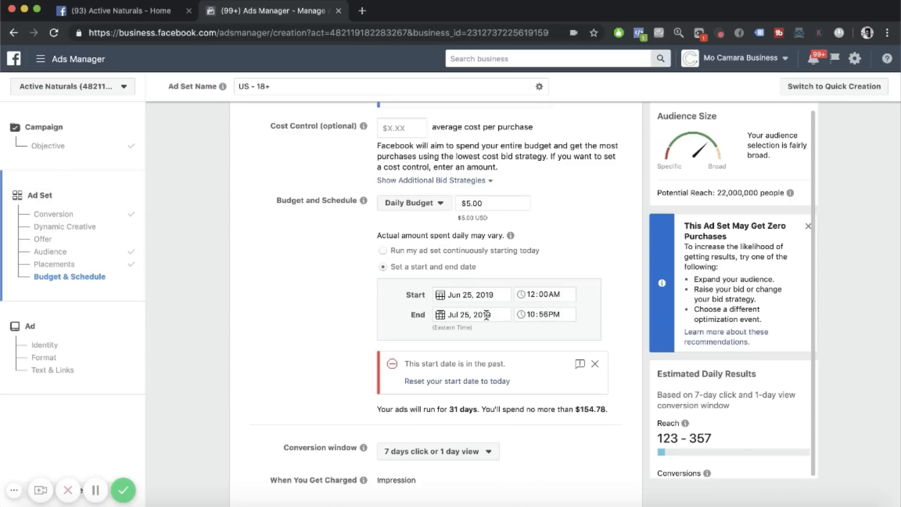
Step: Set the schedule's start date to Jun 26, 2019, and keep the existing end date
{"action": "left_click", "coordinate": [457, 315]}
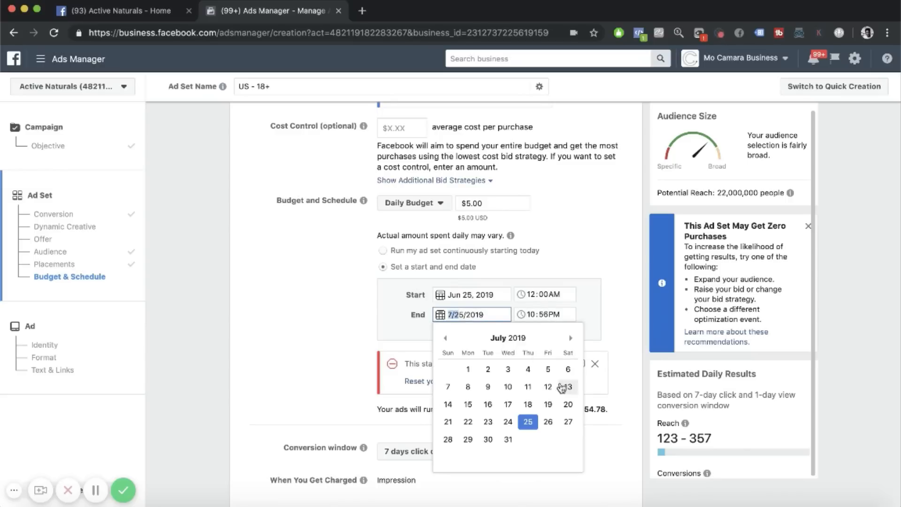
{"action": "left_click", "coordinate": [465, 295]}
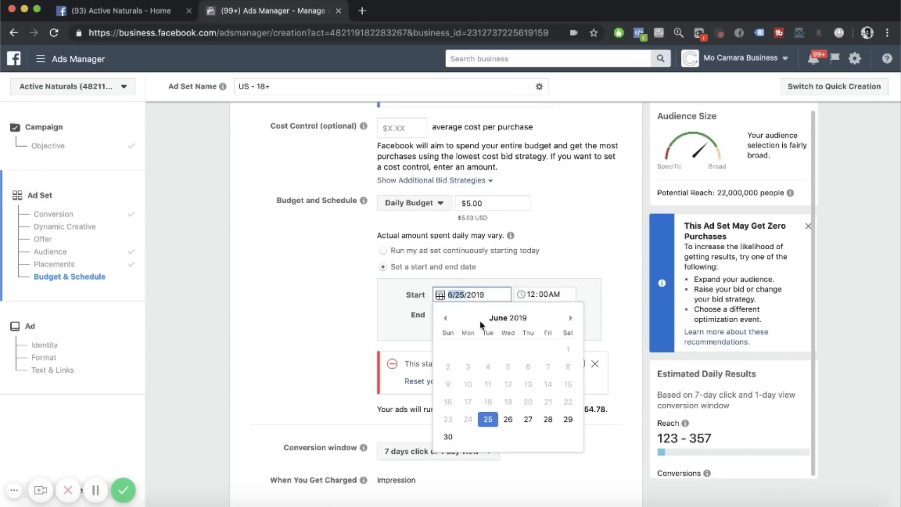
{"action": "left_click", "coordinate": [508, 420]}
{"action": "left_click", "coordinate": [464, 315]}
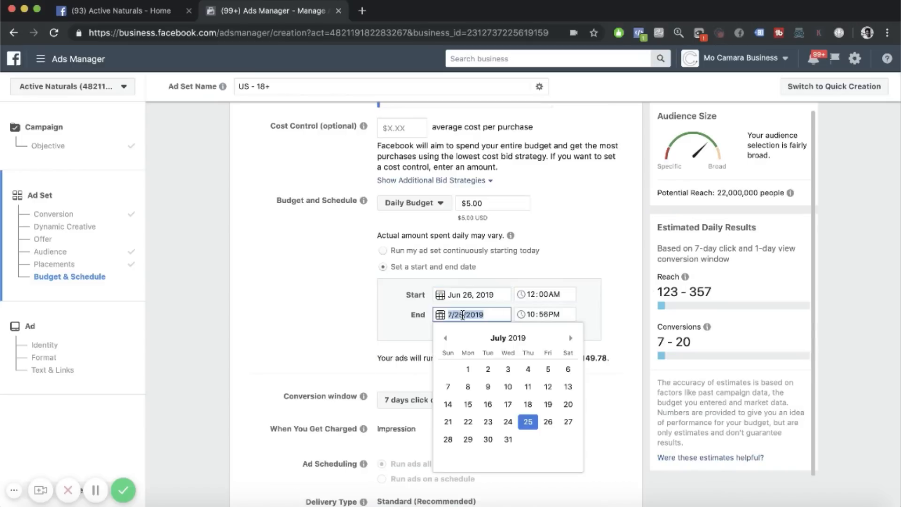
{"action": "left_click", "coordinate": [400, 335]}
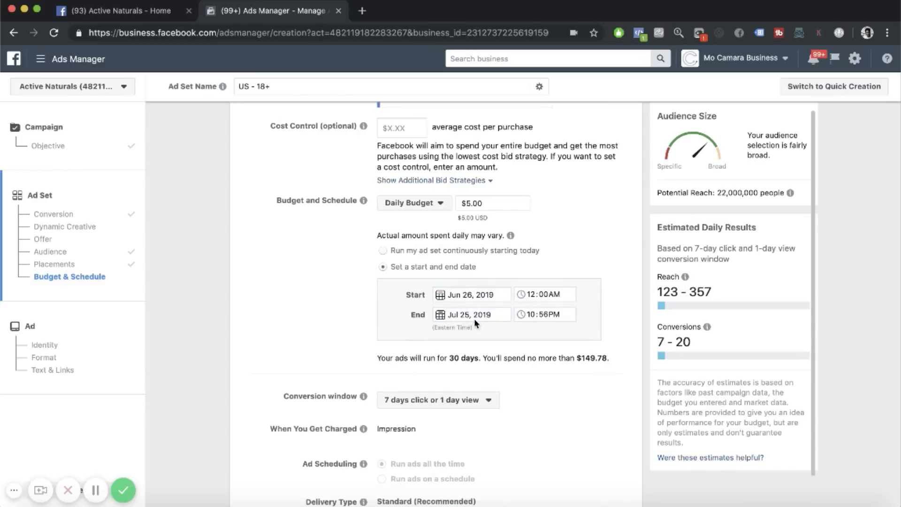
Step: Rename the ad set as "MAKEUP/ ESP/ FEMALE/ 18-65+"
{"action": "scroll", "coordinate": [466, 370], "scroll_direction": "down", "scroll_amount": 3}
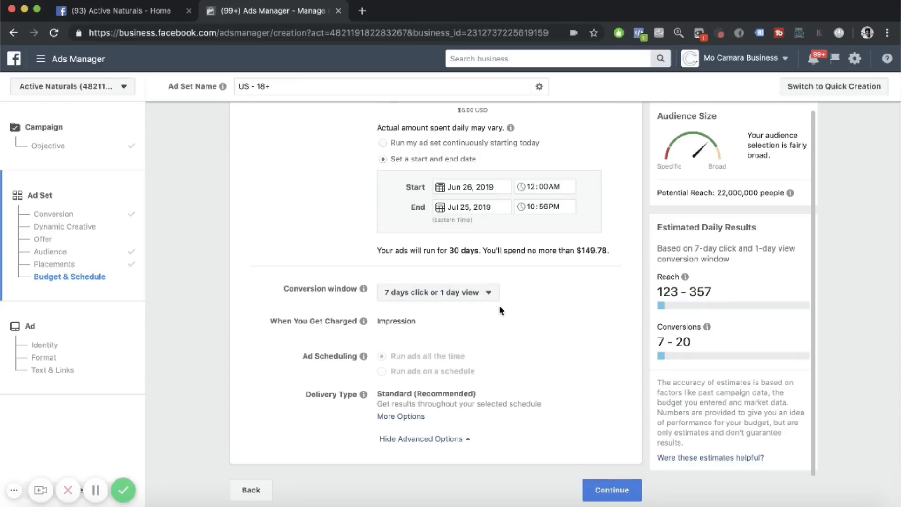
{"action": "scroll", "coordinate": [426, 408], "scroll_direction": "up", "scroll_amount": 2}
{"action": "scroll", "coordinate": [427, 409], "scroll_direction": "down", "scroll_amount": 3}
{"action": "scroll", "coordinate": [549, 311], "scroll_direction": "up", "scroll_amount": 15}
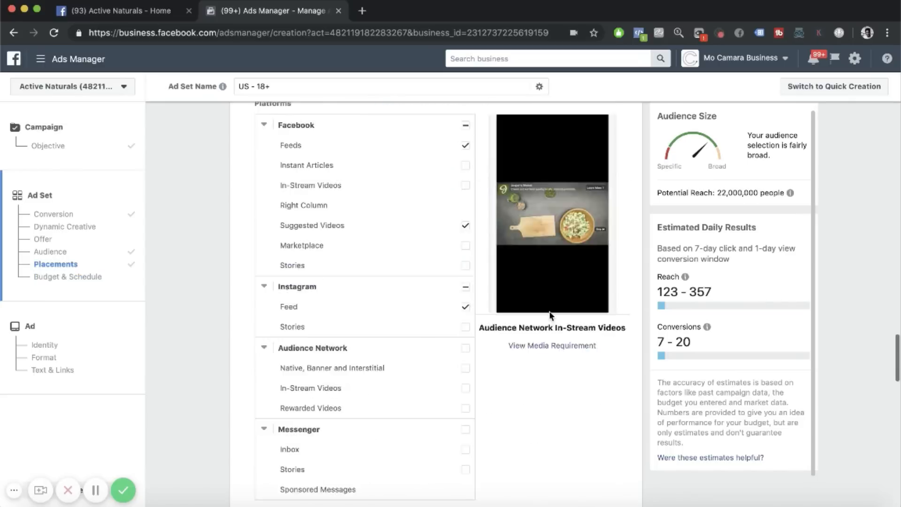
{"action": "scroll", "coordinate": [550, 316], "scroll_direction": "up", "scroll_amount": 8}
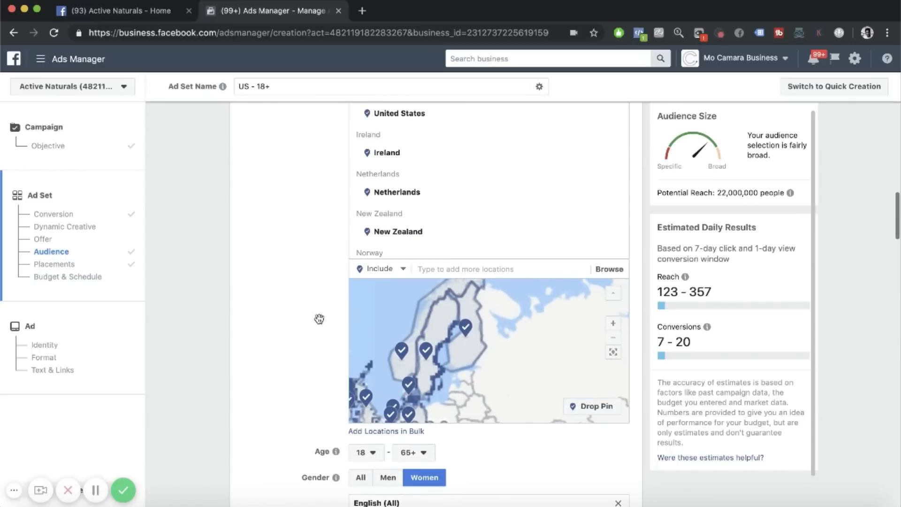
{"action": "scroll", "coordinate": [310, 324], "scroll_direction": "up", "scroll_amount": 6}
{"action": "scroll", "coordinate": [300, 329], "scroll_direction": "up", "scroll_amount": 10}
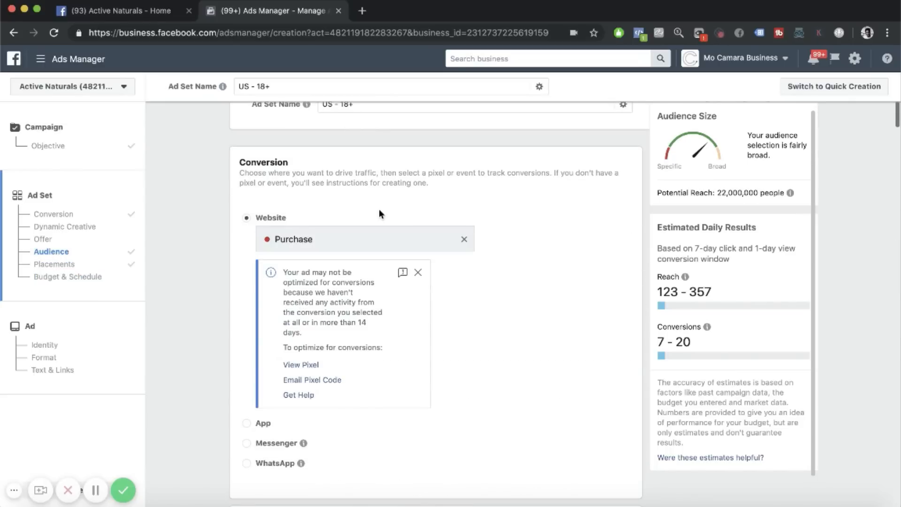
{"action": "left_click_drag", "start_coordinate": [359, 106], "coordinate": [307, 104]}
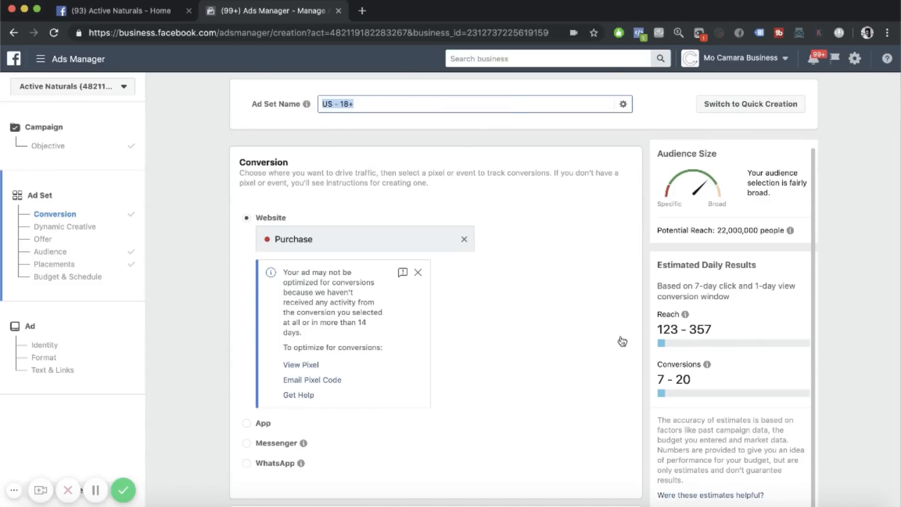
{"action": "type", "text": "MAKEUP/"}
{"action": "scroll", "coordinate": [622, 446], "scroll_direction": "down", "scroll_amount": 15}
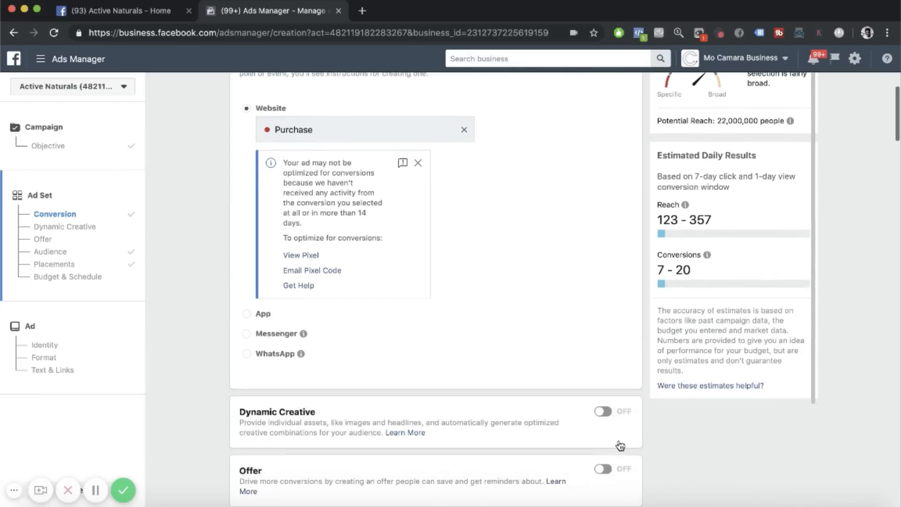
{"action": "scroll", "coordinate": [622, 446], "scroll_direction": "up", "scroll_amount": 5}
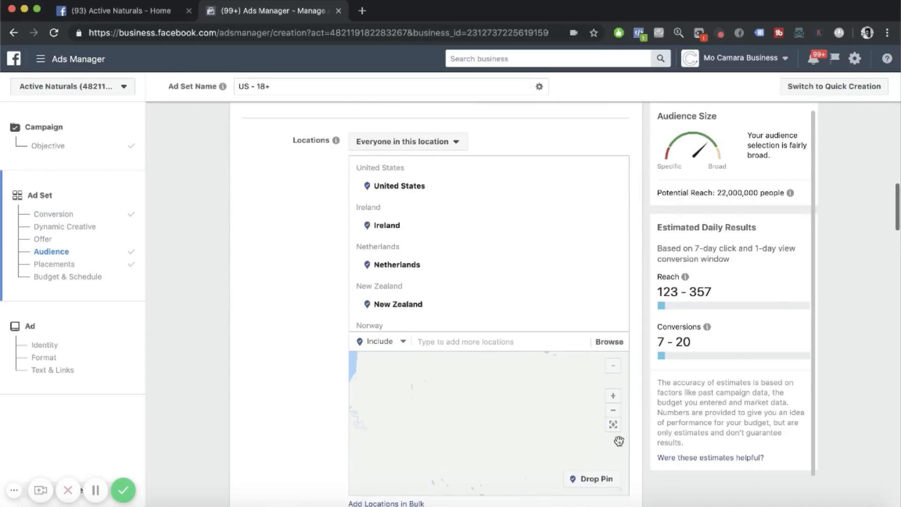
{"action": "scroll", "coordinate": [229, 187], "scroll_direction": "up", "scroll_amount": 10}
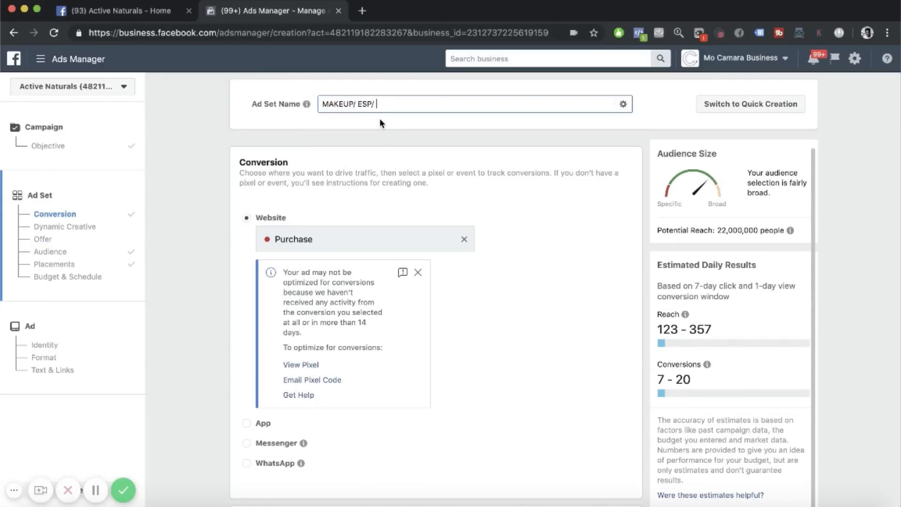
{"action": "type", "text": "/ 18-65+"}
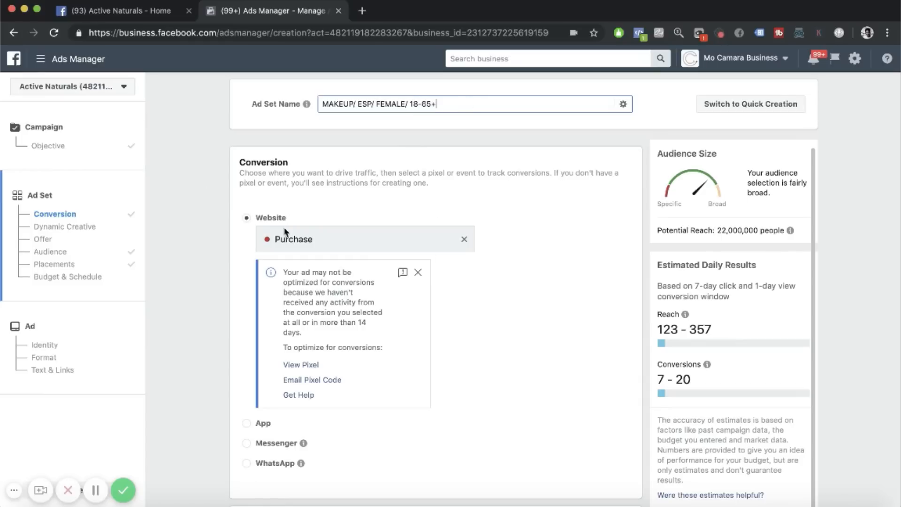
Step: Continue from the finished ad set to the ad setup, and name the ad "Video Ad 1"
{"action": "scroll", "coordinate": [361, 361], "scroll_direction": "down", "scroll_amount": 20}
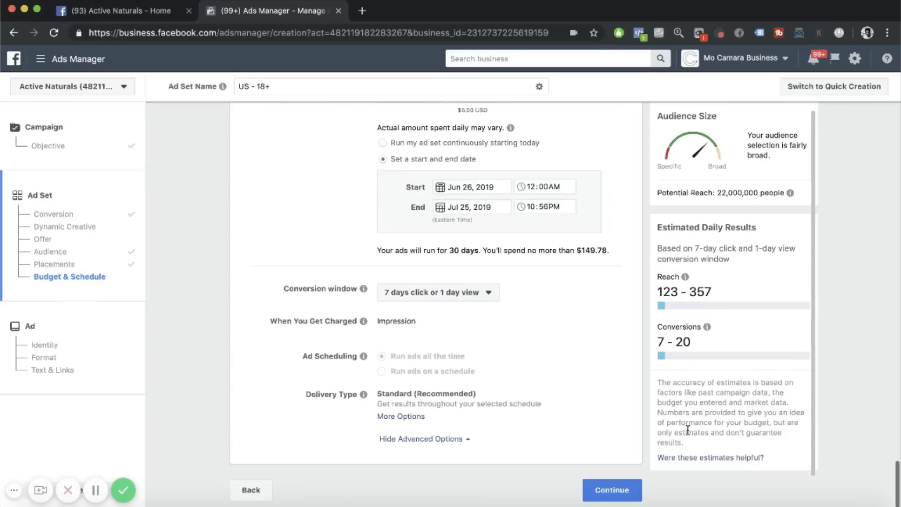
{"action": "left_click", "coordinate": [604, 494]}
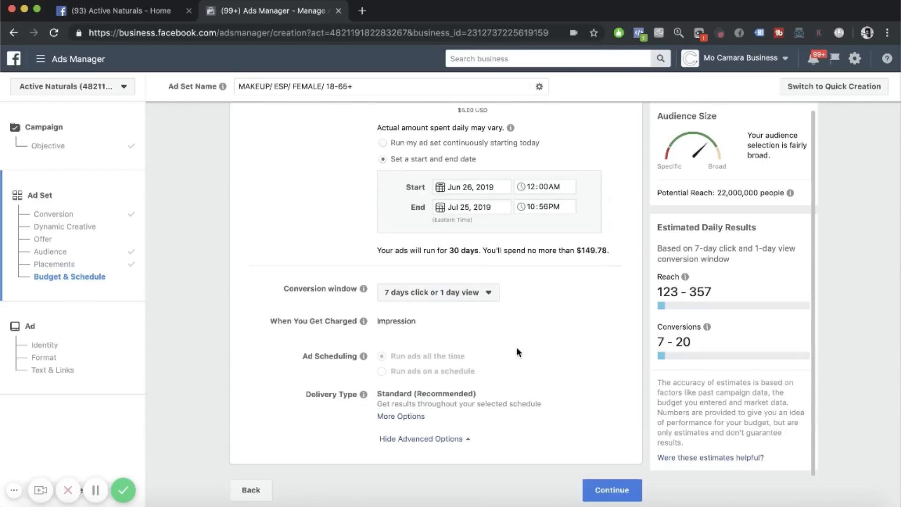
{"action": "left_click", "coordinate": [612, 494]}
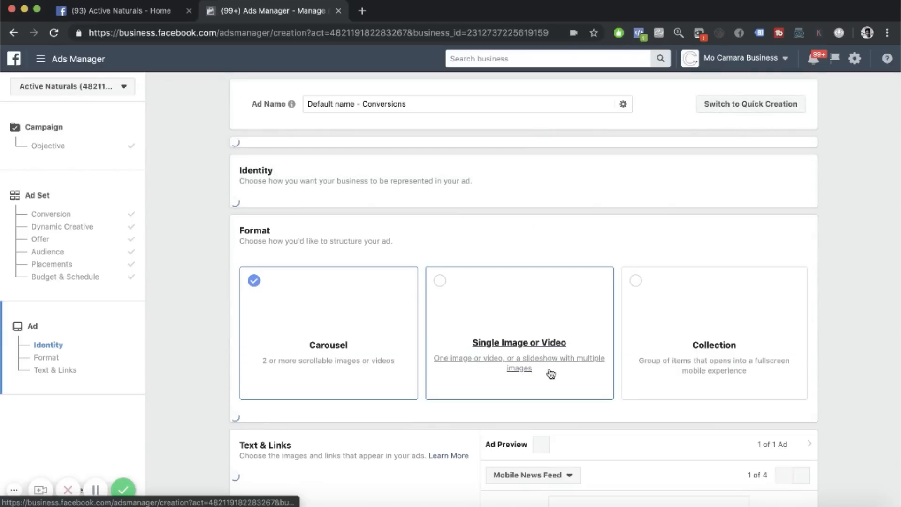
{"action": "left_click", "coordinate": [417, 104]}
{"action": "triple_click", "coordinate": [417, 103]}
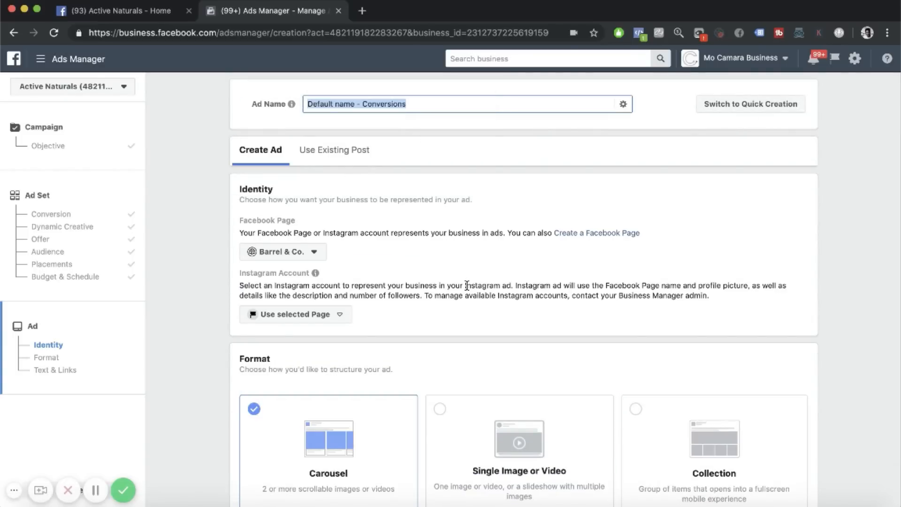
{"action": "type", "text": "Video Ad 1"}
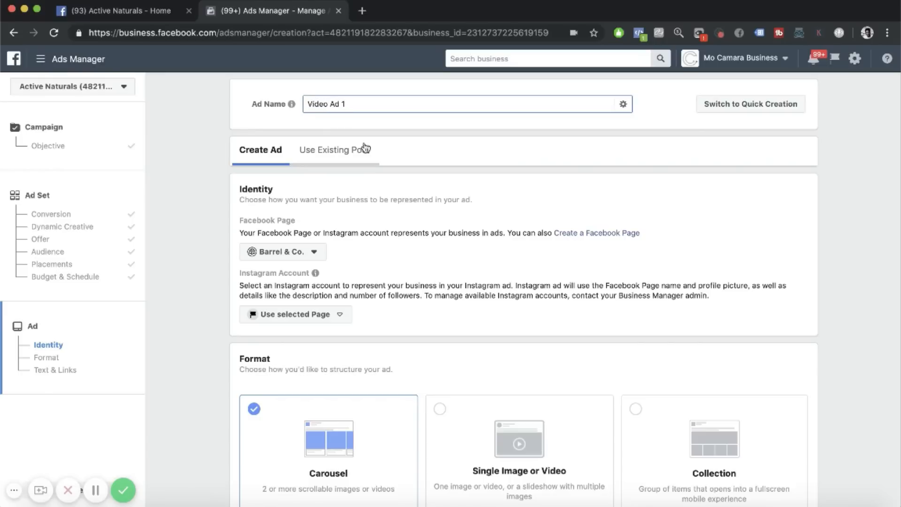
Step: Switch the ad to using an existing post, and choose Active Naturals as its Facebook Page
{"action": "left_click", "coordinate": [353, 148]}
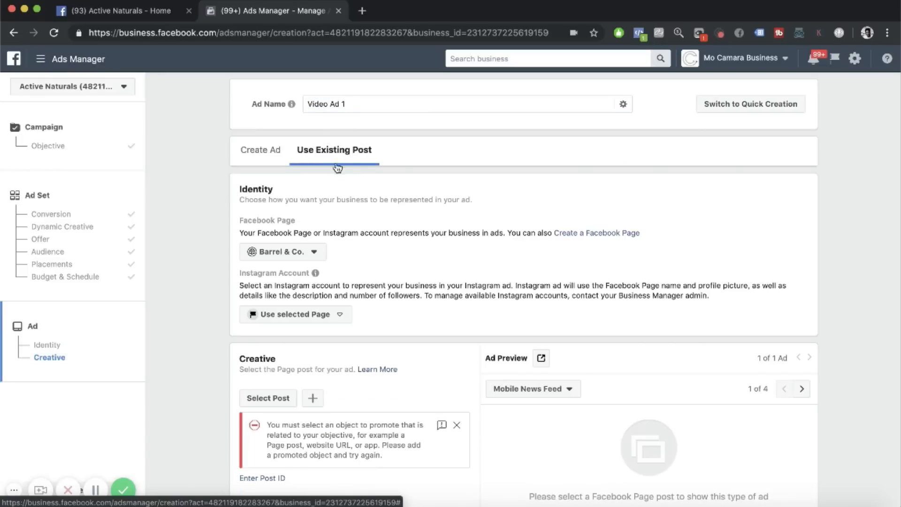
{"action": "left_click", "coordinate": [295, 253]}
{"action": "scroll", "coordinate": [291, 324], "scroll_direction": "down", "scroll_amount": 2}
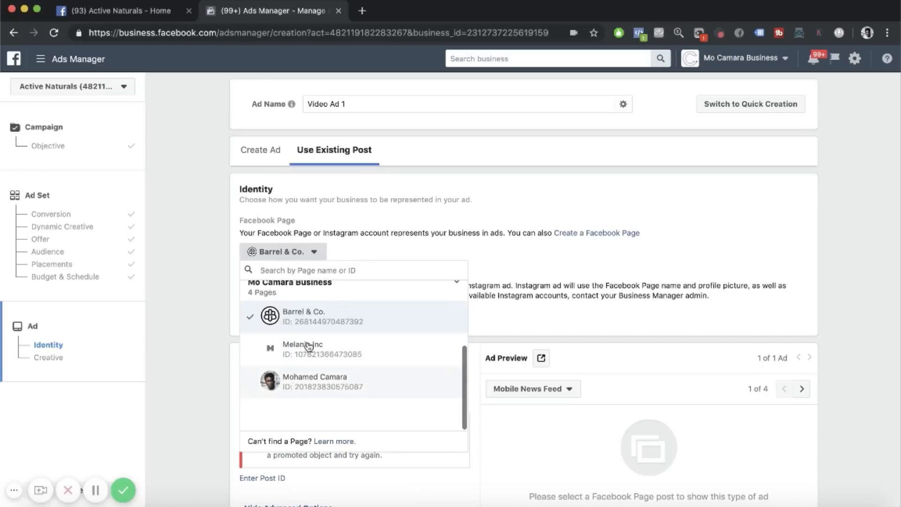
{"action": "scroll", "coordinate": [291, 382], "scroll_direction": "up", "scroll_amount": 5}
{"action": "left_click", "coordinate": [317, 295]}
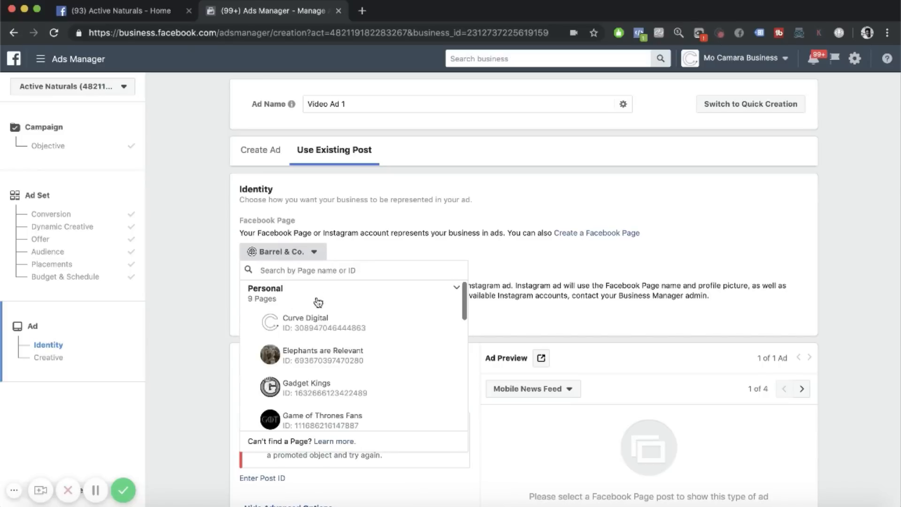
{"action": "left_click", "coordinate": [368, 297]}
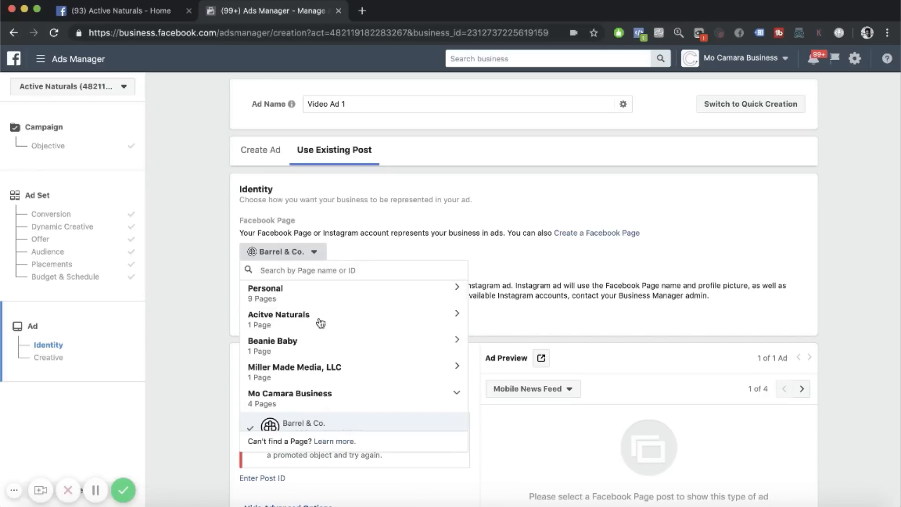
{"action": "left_click", "coordinate": [318, 321]}
{"action": "left_click", "coordinate": [296, 345]}
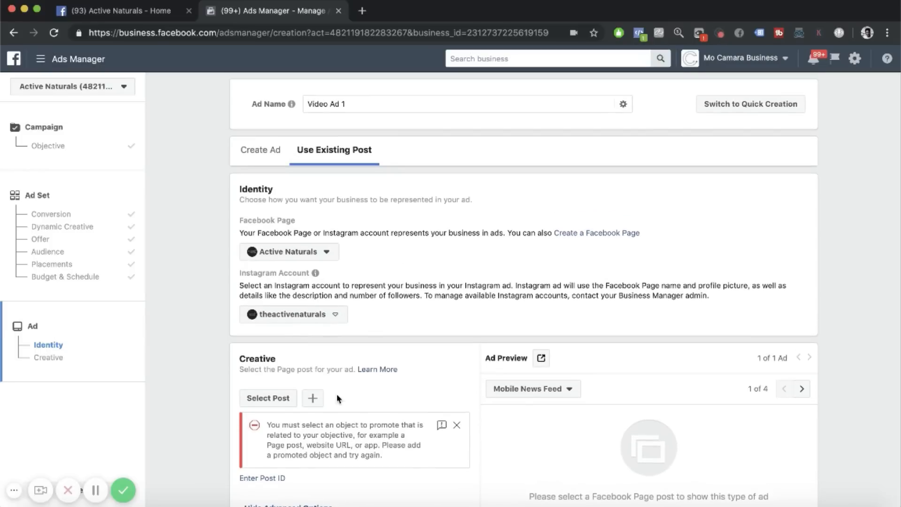
Step: Select the Jun 25, 2019 Facebook post about the face slimmer, "No painful procedures needed!", as the ad creative
{"action": "left_click", "coordinate": [268, 400]}
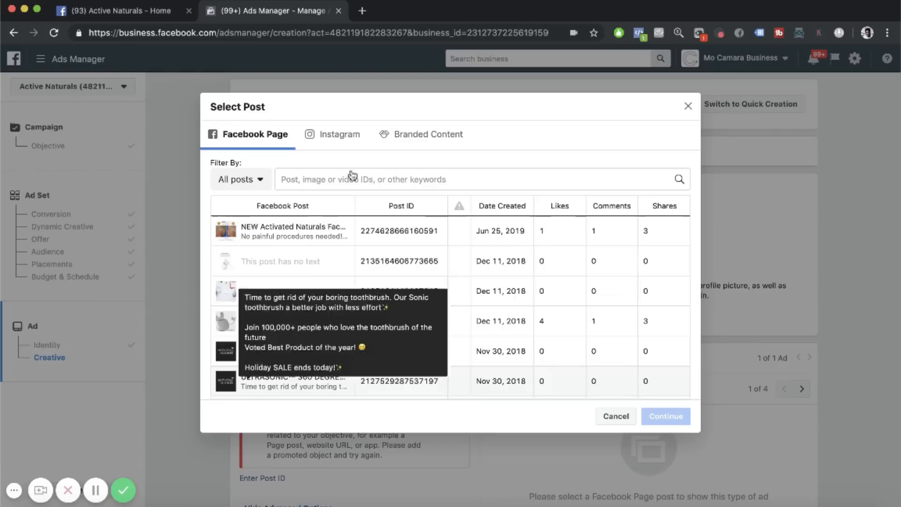
{"action": "left_click", "coordinate": [309, 229]}
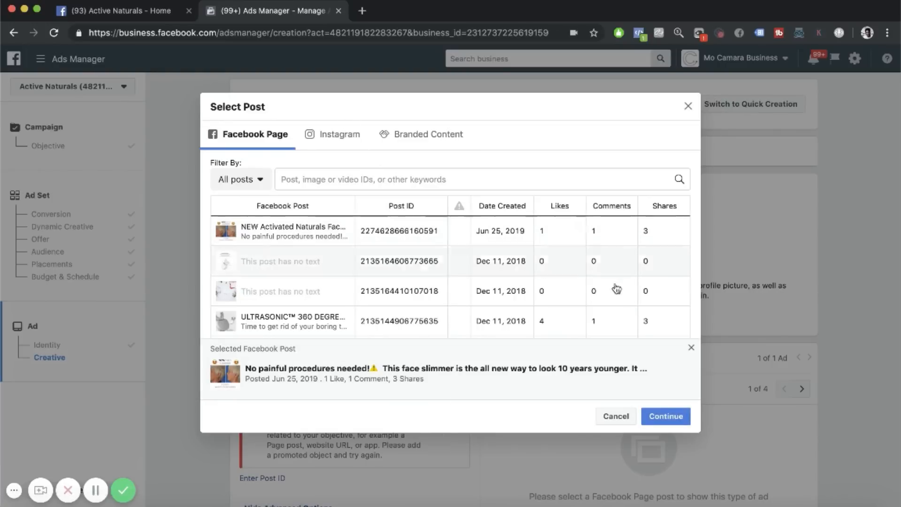
{"action": "left_click", "coordinate": [659, 417]}
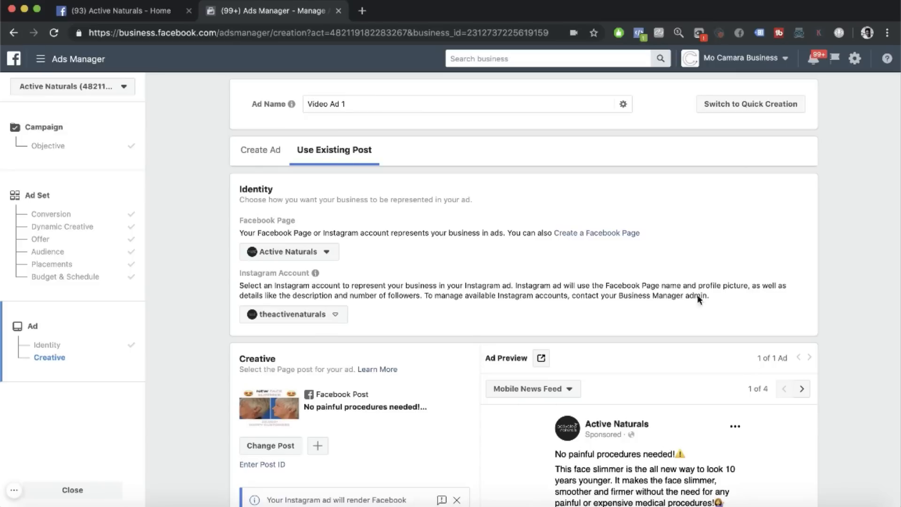
Step: Close the ad setup, saving the campaign to draft, and open Video Ad 1 in the campaign editor
{"action": "left_click", "coordinate": [72, 490]}
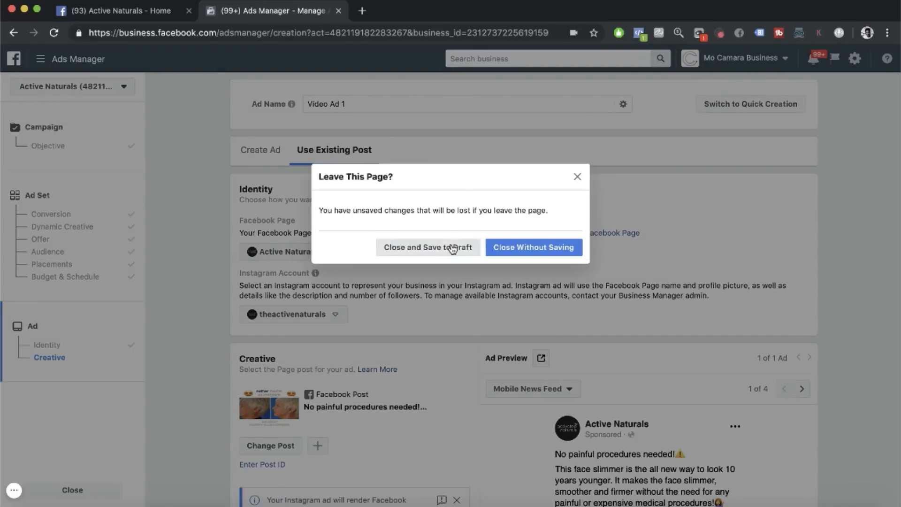
{"action": "left_click", "coordinate": [453, 248]}
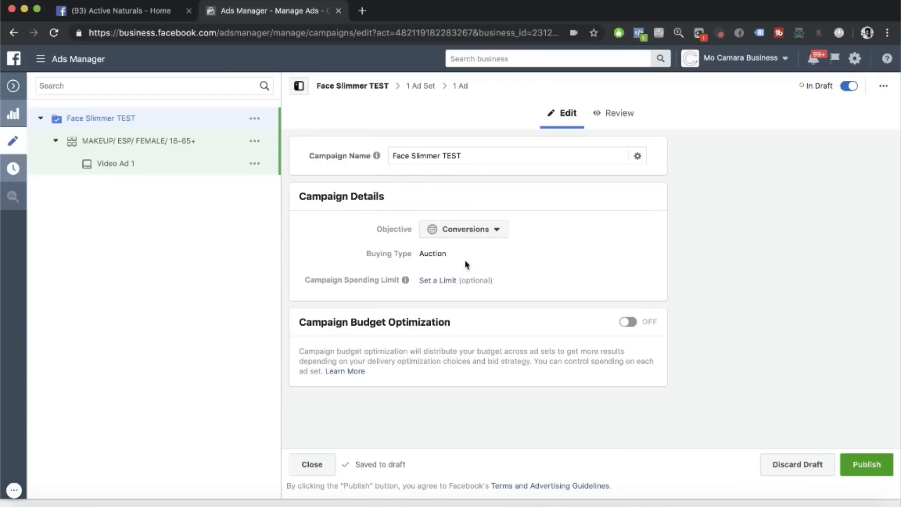
{"action": "left_click", "coordinate": [150, 170]}
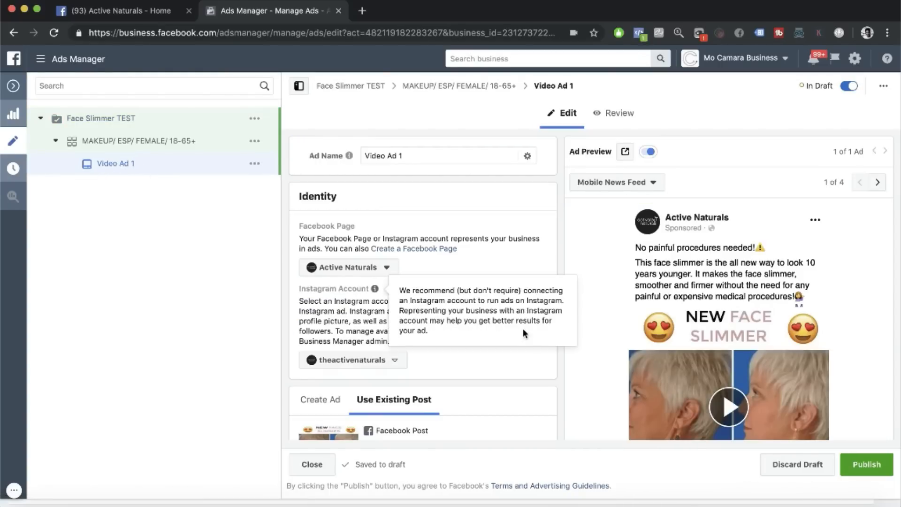
Step: Examine Video Ad 1's Mobile News Feed preview, and play and pause its video
{"action": "scroll", "coordinate": [523, 328], "scroll_direction": "down", "scroll_amount": 5}
{"action": "scroll", "coordinate": [763, 353], "scroll_direction": "down", "scroll_amount": 3}
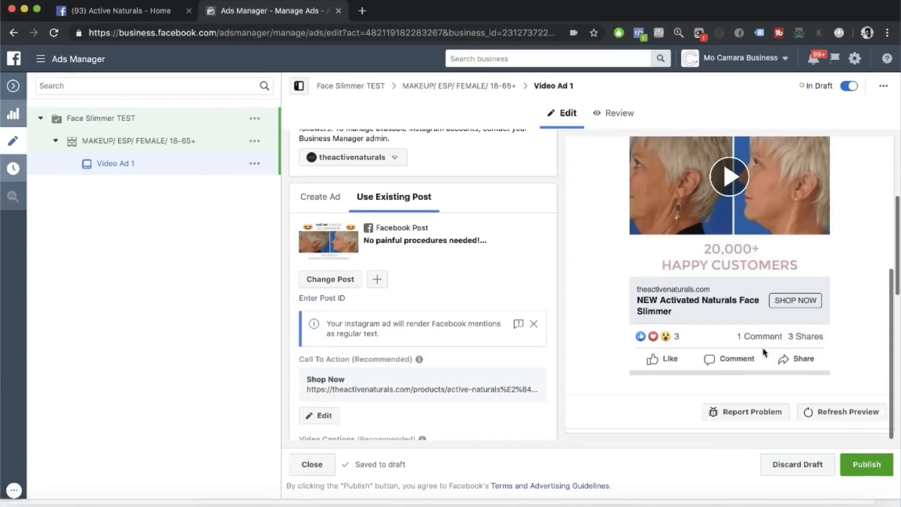
{"action": "scroll", "coordinate": [764, 353], "scroll_direction": "up", "scroll_amount": 3}
{"action": "scroll", "coordinate": [763, 343], "scroll_direction": "down", "scroll_amount": 3}
{"action": "scroll", "coordinate": [761, 329], "scroll_direction": "up", "scroll_amount": 3}
{"action": "scroll", "coordinate": [758, 306], "scroll_direction": "down", "scroll_amount": 2}
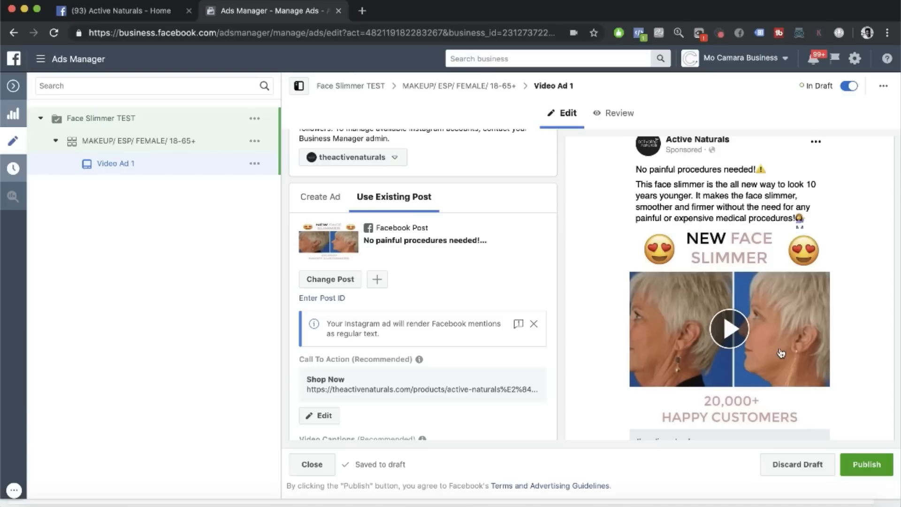
{"action": "left_click", "coordinate": [731, 329]}
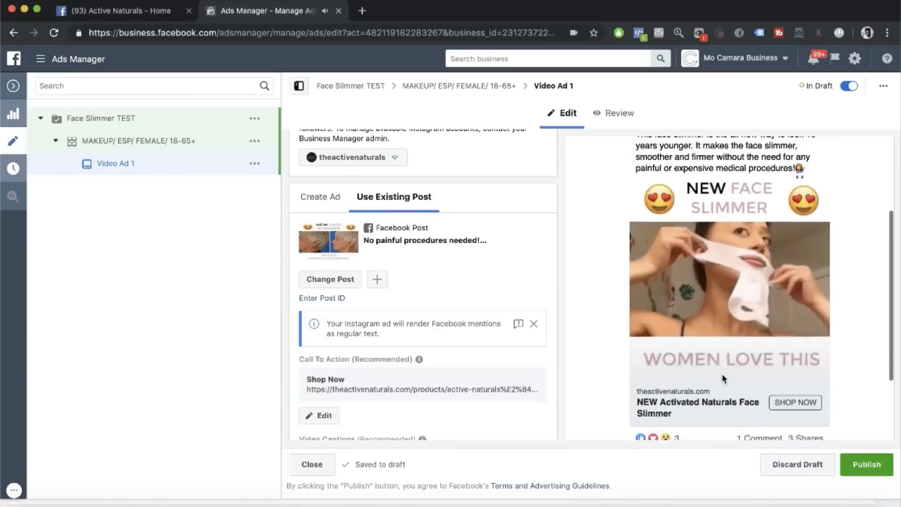
{"action": "scroll", "coordinate": [732, 363], "scroll_direction": "down", "scroll_amount": 2}
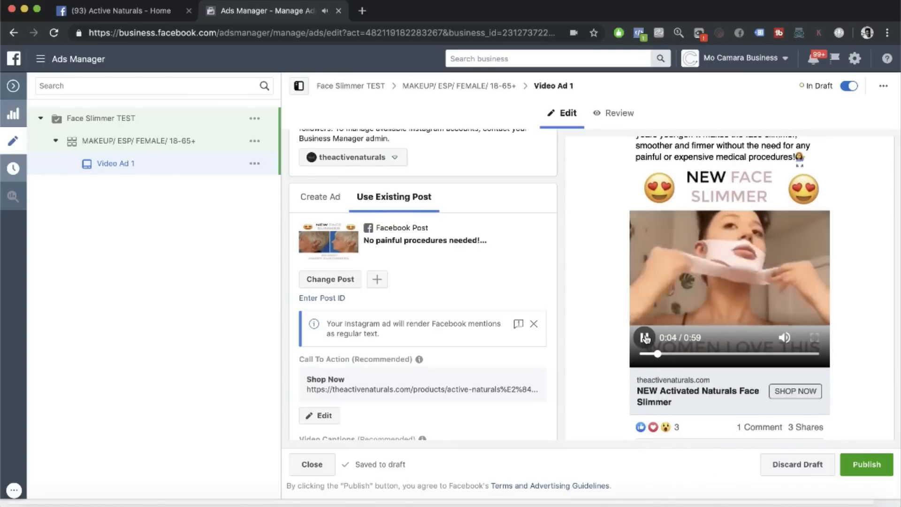
{"action": "scroll", "coordinate": [666, 329], "scroll_direction": "up", "scroll_amount": 3}
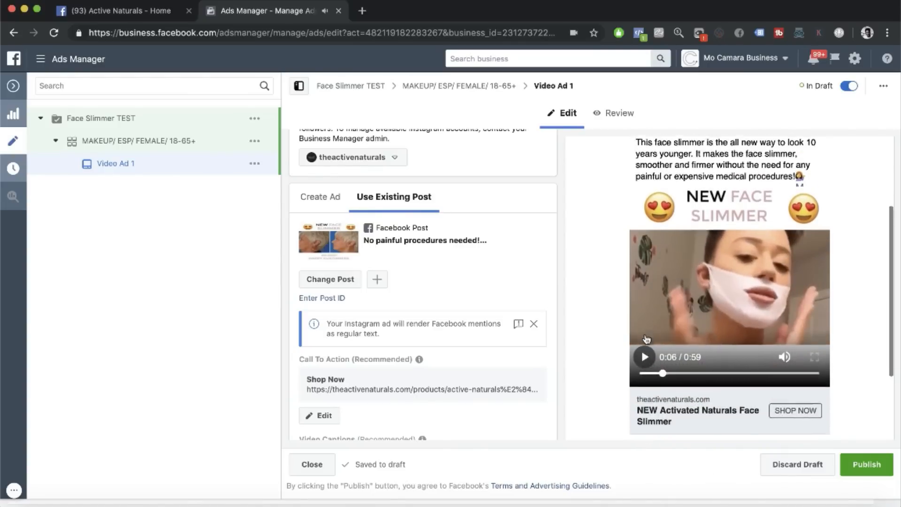
Step: Look through the ad's placement previews, examining the Facebook Suggested Video (Mobile) version from header to reactions
{"action": "left_click", "coordinate": [879, 168]}
{"action": "left_click", "coordinate": [879, 168]}
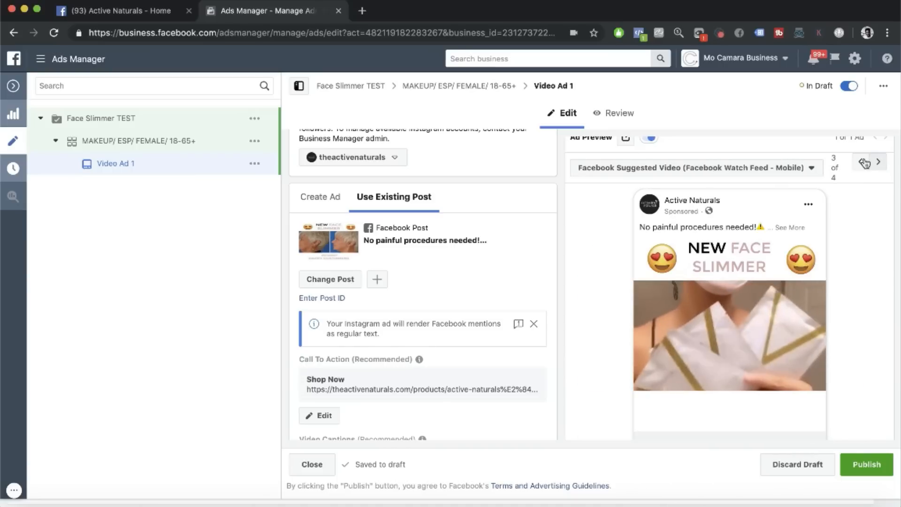
{"action": "left_click", "coordinate": [861, 165]}
{"action": "left_click", "coordinate": [861, 167]}
{"action": "left_click", "coordinate": [878, 168]}
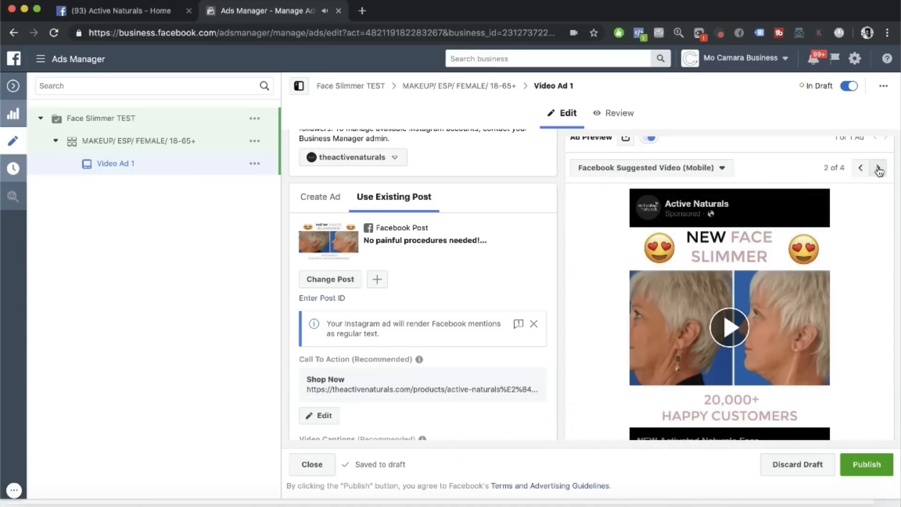
{"action": "scroll", "coordinate": [779, 255], "scroll_direction": "down", "scroll_amount": 3}
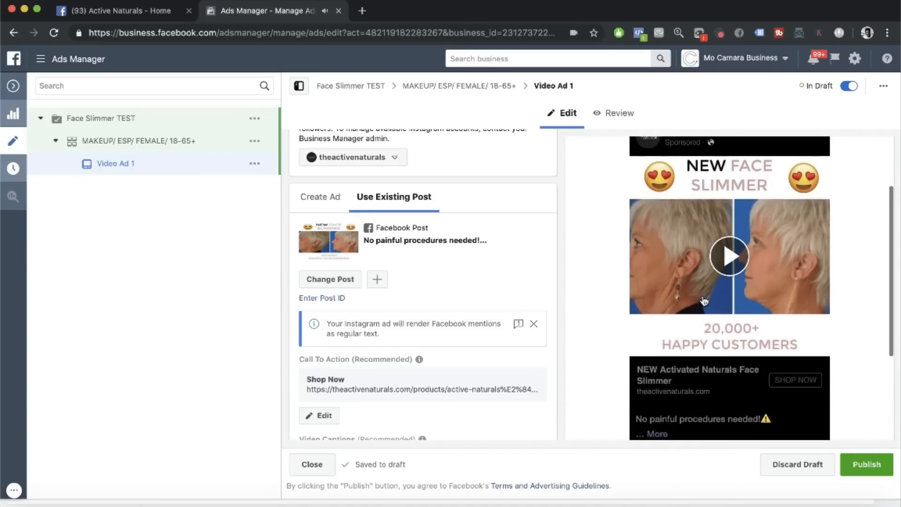
{"action": "scroll", "coordinate": [704, 265], "scroll_direction": "up", "scroll_amount": 2}
{"action": "scroll", "coordinate": [703, 265], "scroll_direction": "down", "scroll_amount": 3}
{"action": "scroll", "coordinate": [704, 265], "scroll_direction": "up", "scroll_amount": 1}
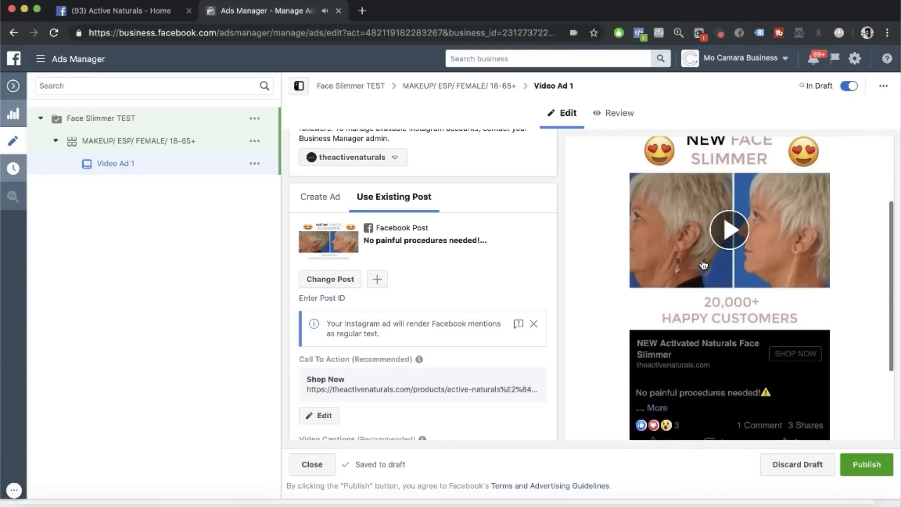
{"action": "scroll", "coordinate": [704, 265], "scroll_direction": "up", "scroll_amount": 2}
{"action": "scroll", "coordinate": [694, 397], "scroll_direction": "down", "scroll_amount": 3}
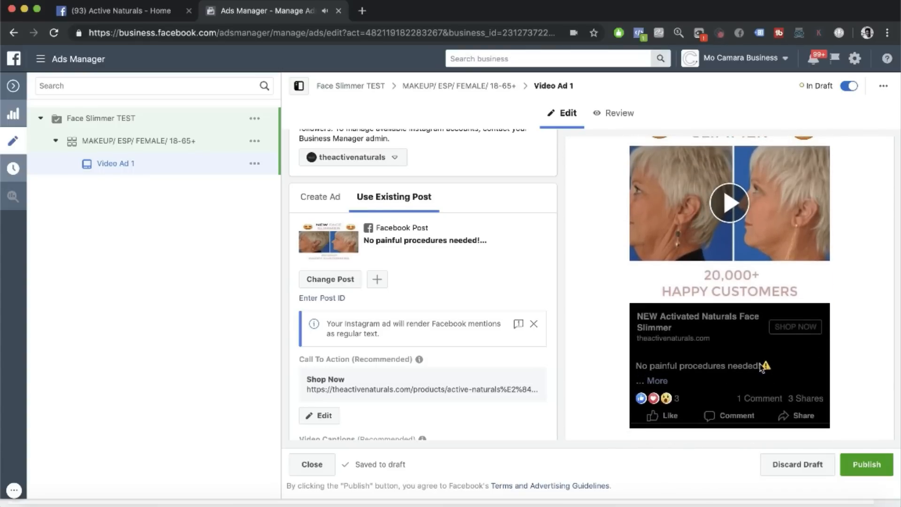
{"action": "scroll", "coordinate": [748, 375], "scroll_direction": "up", "scroll_amount": 5}
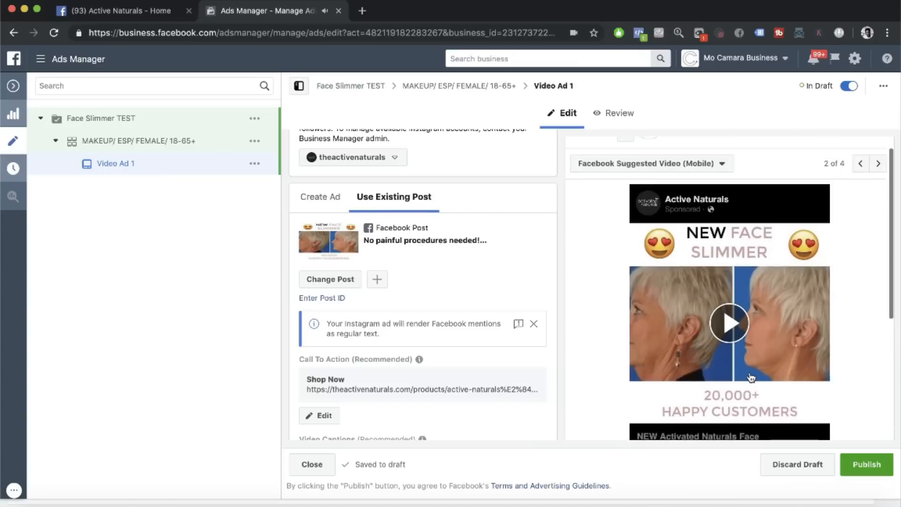
{"action": "scroll", "coordinate": [745, 184], "scroll_direction": "up", "scroll_amount": 1}
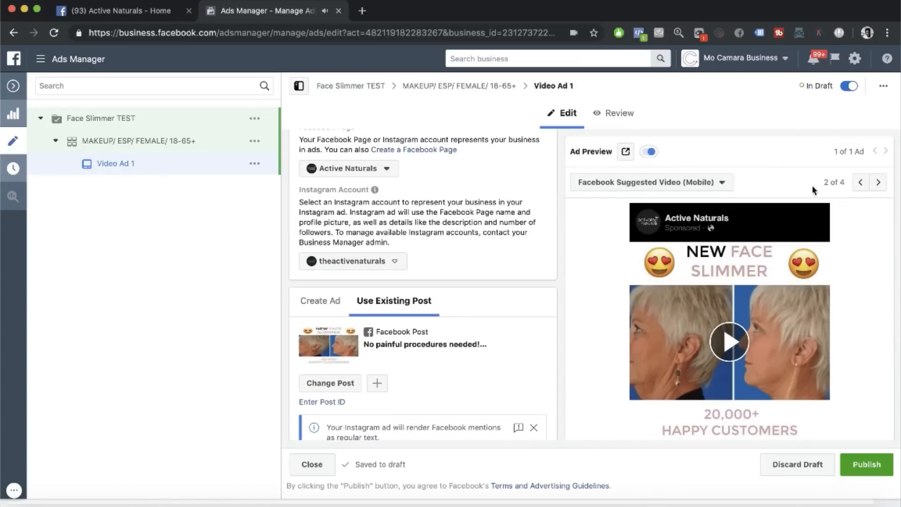
Step: Go back to the Mobile News Feed preview and mute the Ads Manager site's sound in the browser
{"action": "left_click", "coordinate": [859, 186]}
{"action": "scroll", "coordinate": [732, 291], "scroll_direction": "down", "scroll_amount": 5}
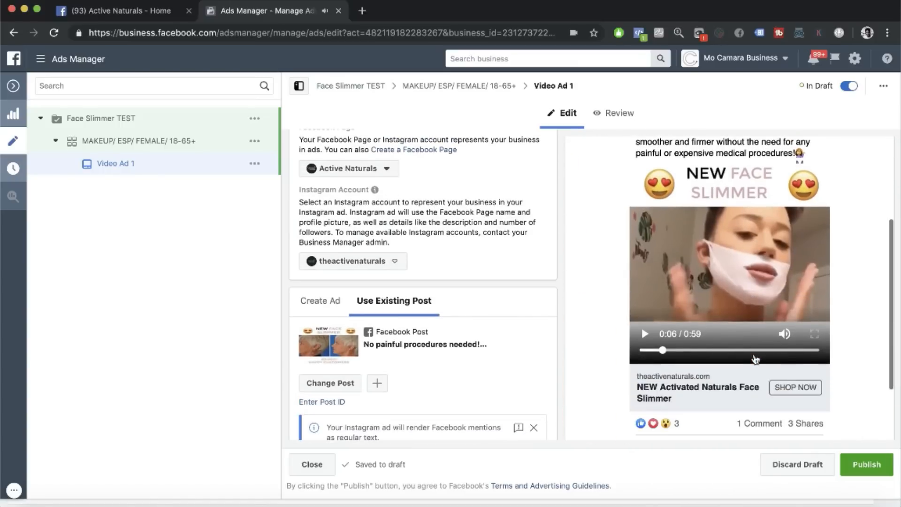
{"action": "scroll", "coordinate": [781, 239], "scroll_direction": "up", "scroll_amount": 3}
{"action": "right_click", "coordinate": [323, 12]}
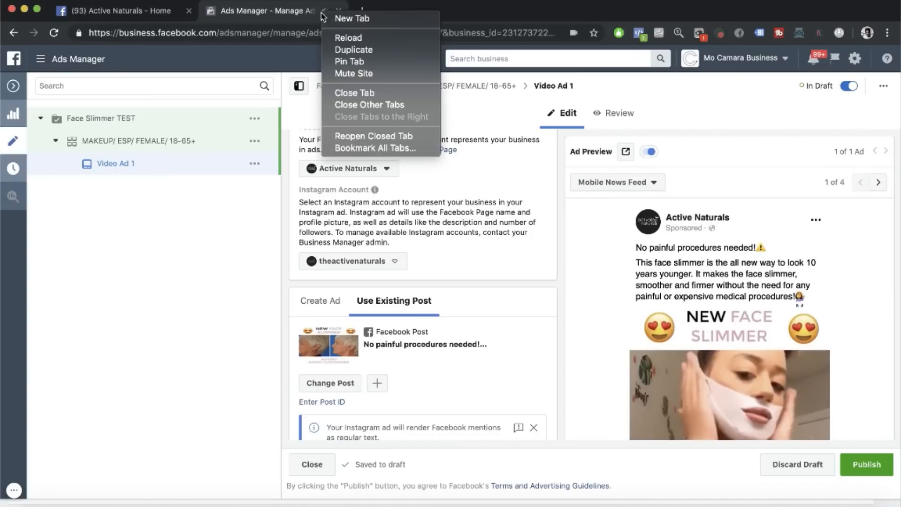
{"action": "left_click", "coordinate": [348, 73]}
Step: Examine the ad's Facebook Watch Feed and Instagram Feed previews along with the existing post's call to action settings
{"action": "left_click", "coordinate": [875, 180]}
{"action": "left_click", "coordinate": [874, 181]}
{"action": "scroll", "coordinate": [738, 302], "scroll_direction": "down", "scroll_amount": 1}
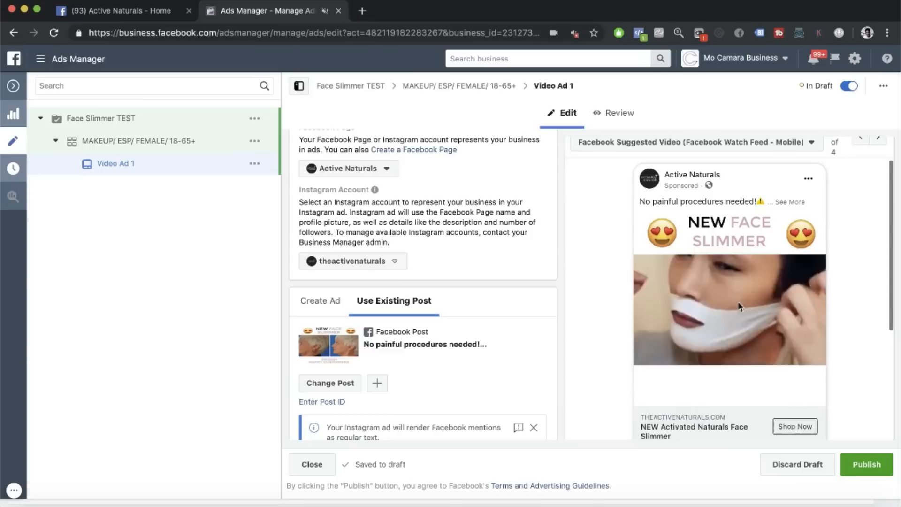
{"action": "left_click", "coordinate": [877, 142]}
{"action": "scroll", "coordinate": [717, 314], "scroll_direction": "down", "scroll_amount": 1}
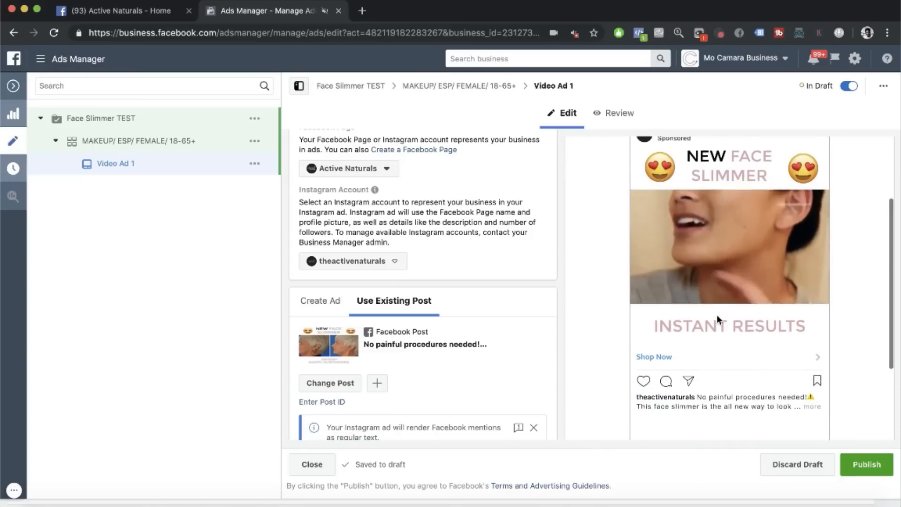
{"action": "scroll", "coordinate": [717, 315], "scroll_direction": "down", "scroll_amount": 3}
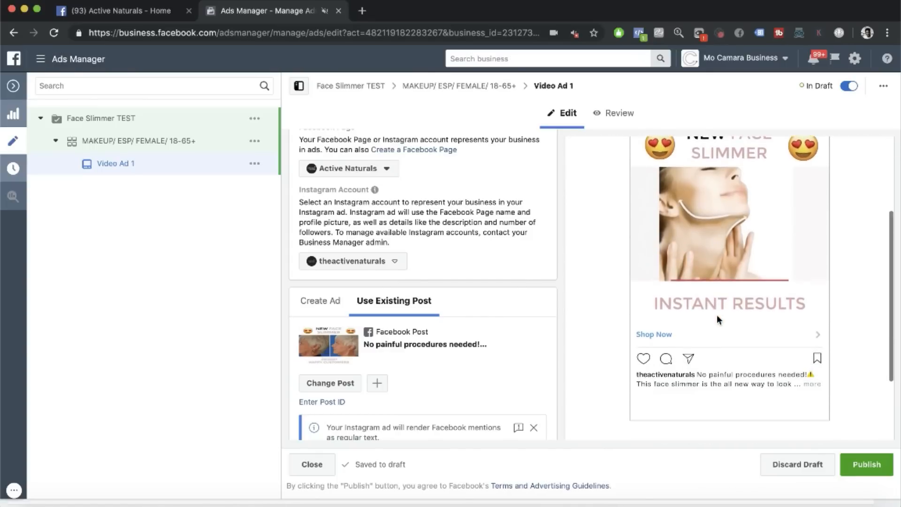
{"action": "scroll", "coordinate": [716, 314], "scroll_direction": "up", "scroll_amount": 4}
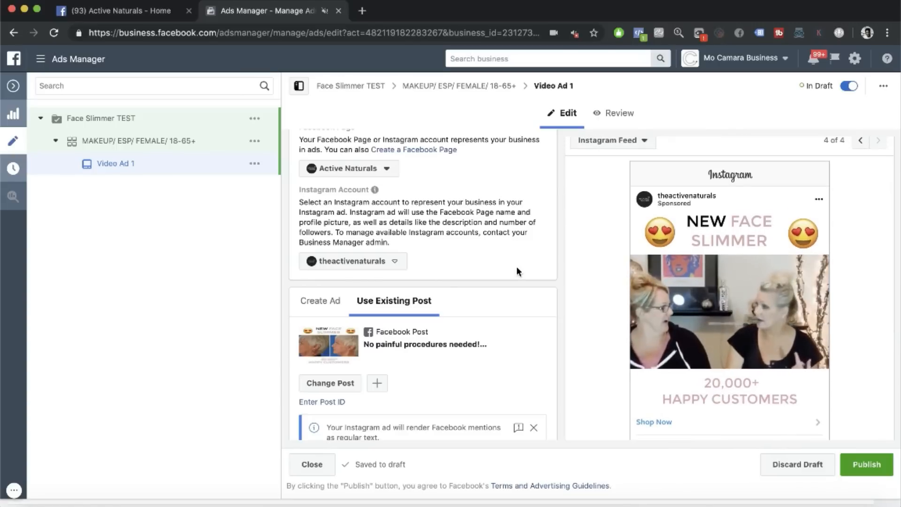
{"action": "scroll", "coordinate": [324, 301], "scroll_direction": "down", "scroll_amount": 5}
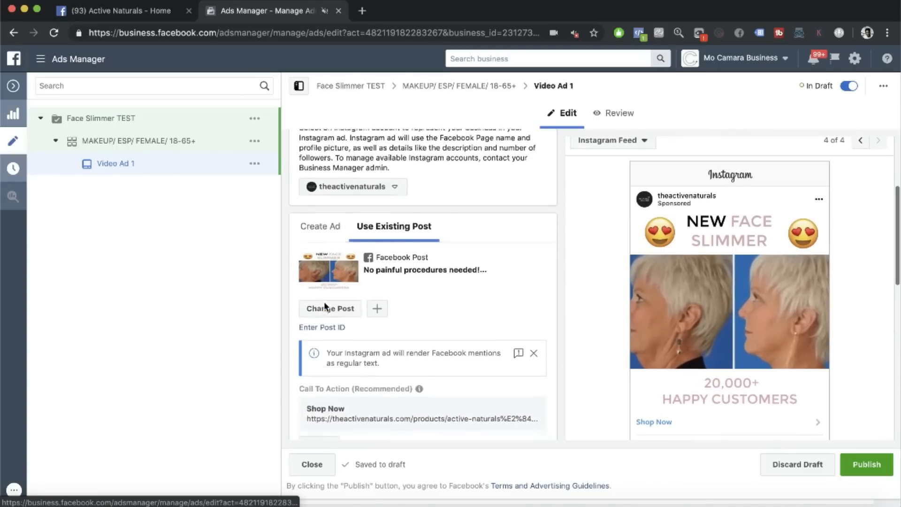
{"action": "scroll", "coordinate": [324, 301], "scroll_direction": "up", "scroll_amount": 2}
{"action": "scroll", "coordinate": [324, 307], "scroll_direction": "down", "scroll_amount": 1}
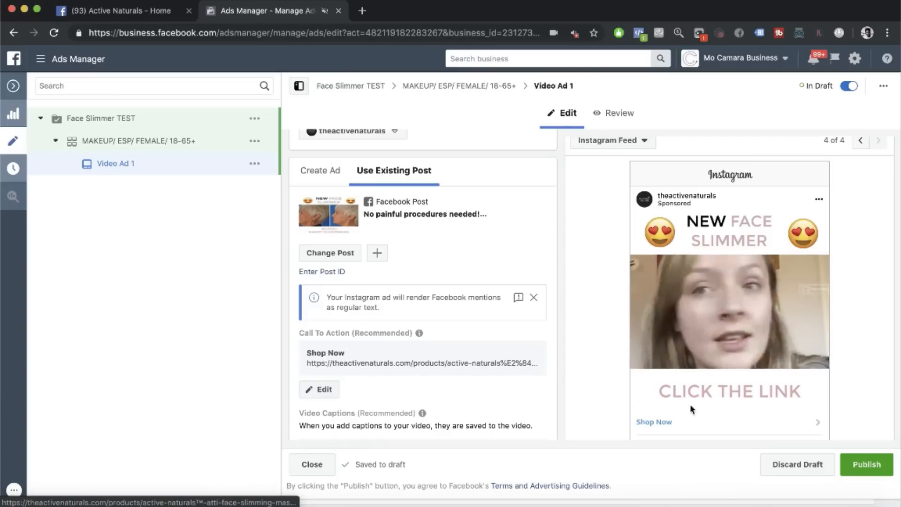
{"action": "scroll", "coordinate": [409, 356], "scroll_direction": "up", "scroll_amount": 2}
{"action": "scroll", "coordinate": [720, 370], "scroll_direction": "down", "scroll_amount": 2}
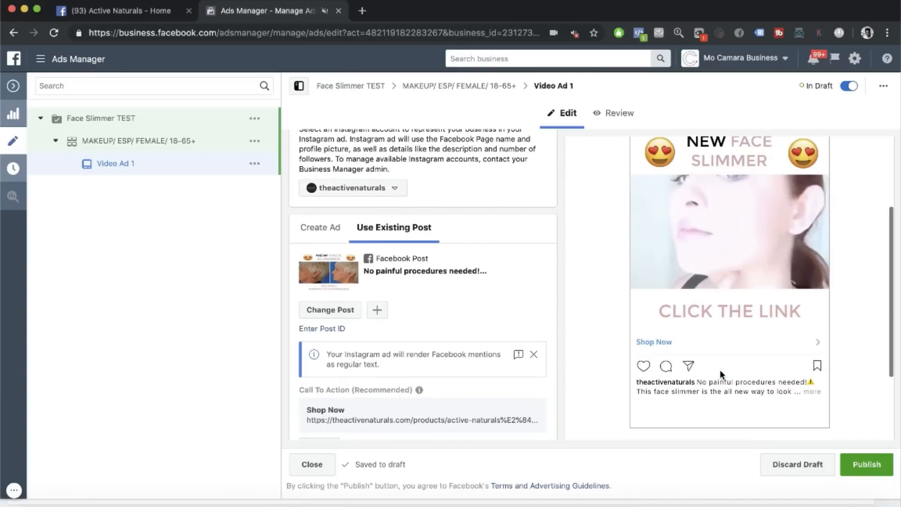
{"action": "scroll", "coordinate": [675, 317], "scroll_direction": "up", "scroll_amount": 3}
Step: Return to the Mobile News Feed preview and check the ad's text, video and link section once more
{"action": "left_click", "coordinate": [860, 151]}
{"action": "left_click", "coordinate": [859, 151]}
{"action": "left_click", "coordinate": [859, 151]}
{"action": "scroll", "coordinate": [793, 304], "scroll_direction": "down", "scroll_amount": 3}
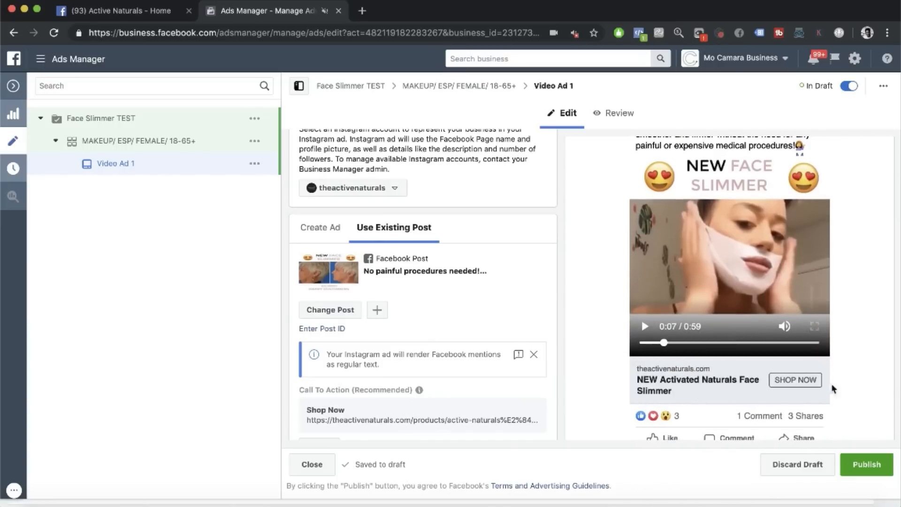
{"action": "scroll", "coordinate": [744, 326], "scroll_direction": "up", "scroll_amount": 3}
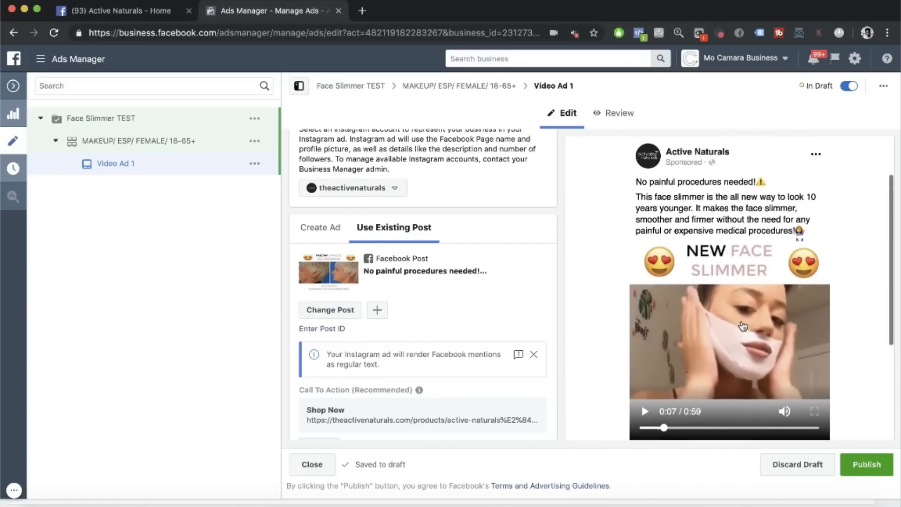
{"action": "scroll", "coordinate": [744, 327], "scroll_direction": "down", "scroll_amount": 5}
{"action": "scroll", "coordinate": [742, 320], "scroll_direction": "up", "scroll_amount": 5}
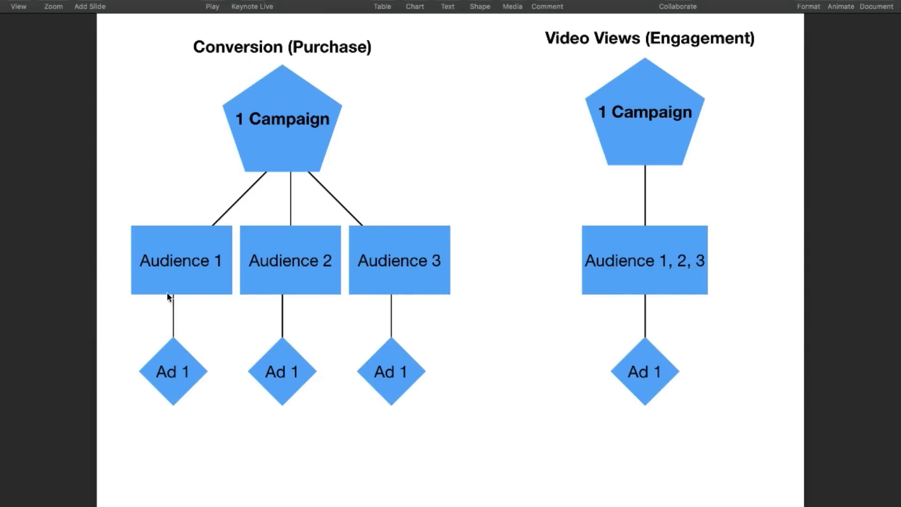
{"action": "left_click", "coordinate": [210, 283]}
{"action": "left_click", "coordinate": [314, 283]}
{"action": "left_click", "coordinate": [397, 286]}
{"action": "left_click", "coordinate": [610, 288], "text": "shift"}
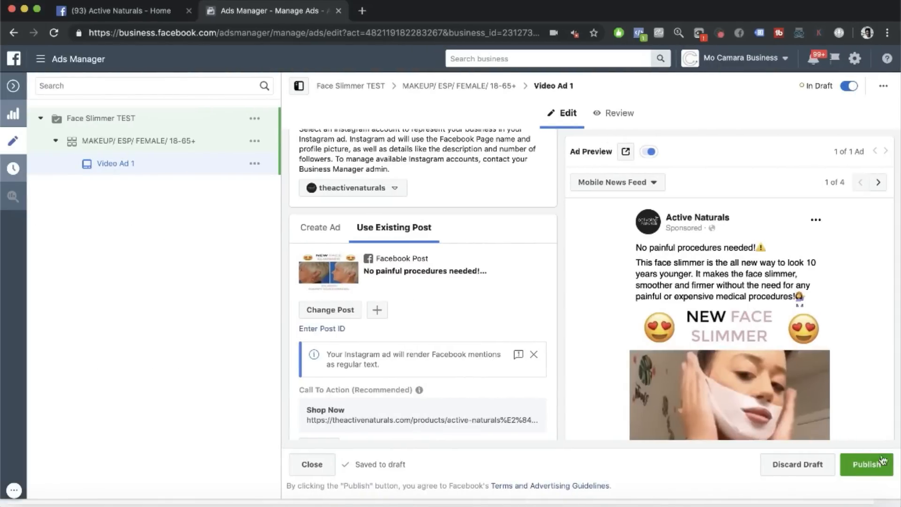
Step: Publish the drafted Face Slimmer TEST campaign with its ad set and Video Ad 1
{"action": "left_click", "coordinate": [866, 468]}
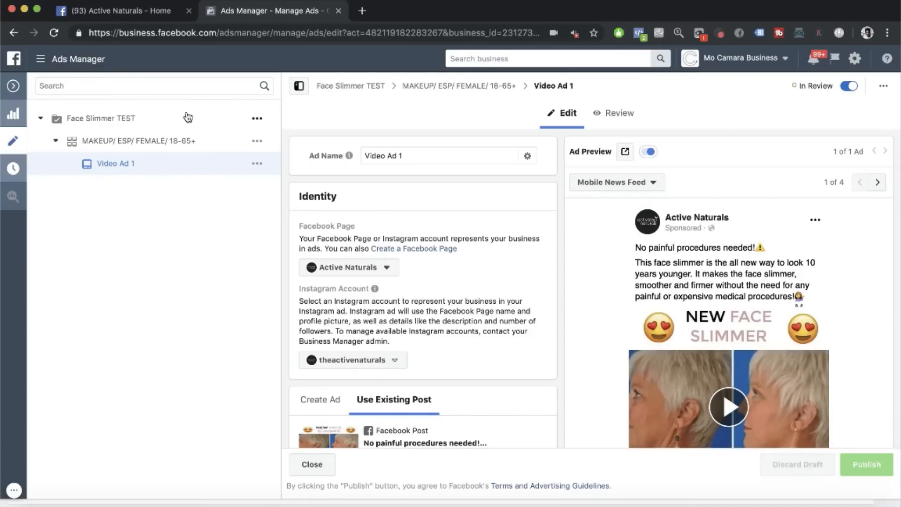
Step: Duplicate the "MAKEUP/ ESP/ FEMALE/ 18-65+" ad set into its original campaign, making 2 copies
{"action": "left_click", "coordinate": [201, 141]}
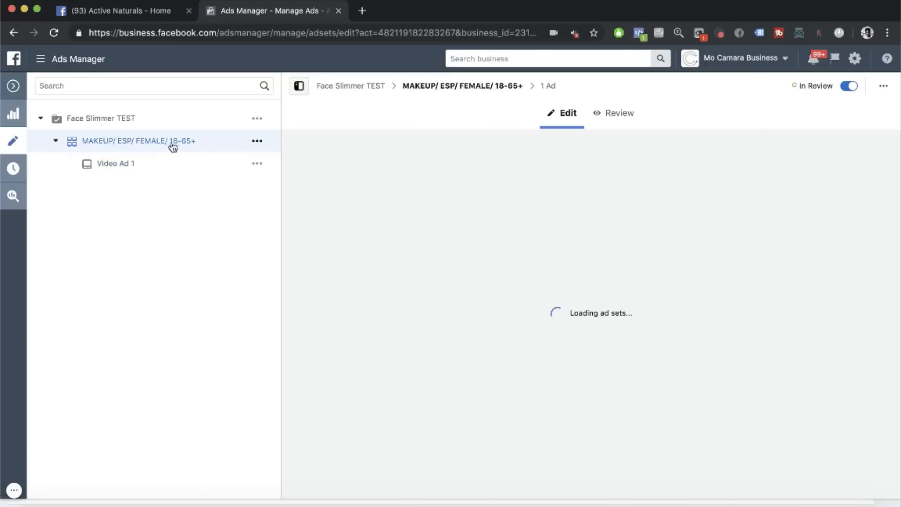
{"action": "left_click", "coordinate": [257, 144]}
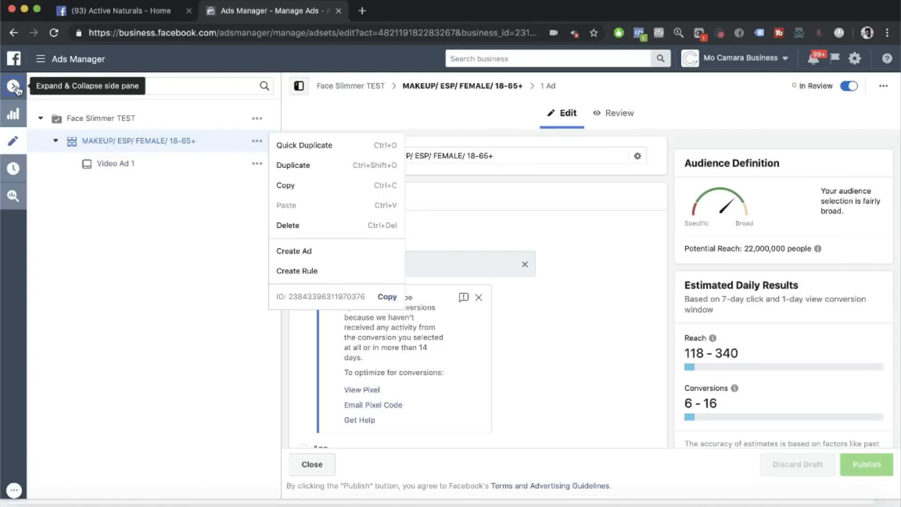
{"action": "left_click", "coordinate": [14, 87]}
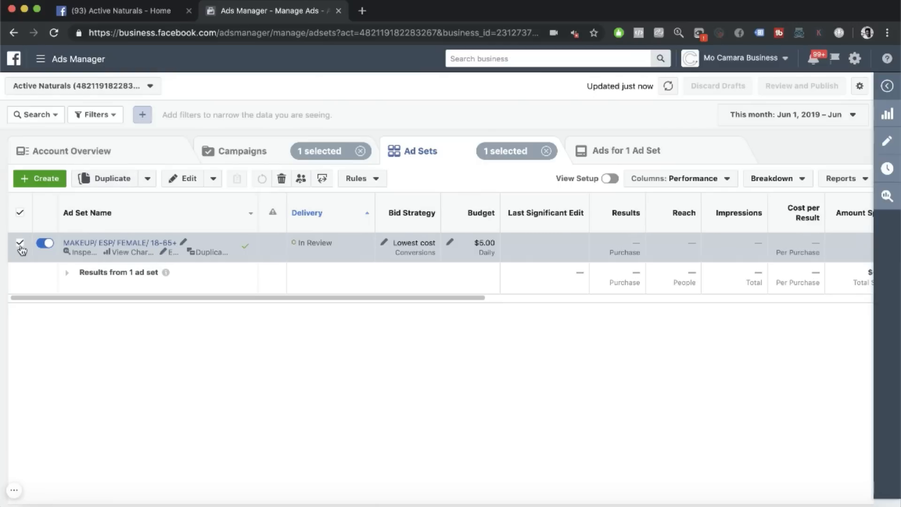
{"action": "left_click", "coordinate": [114, 179]}
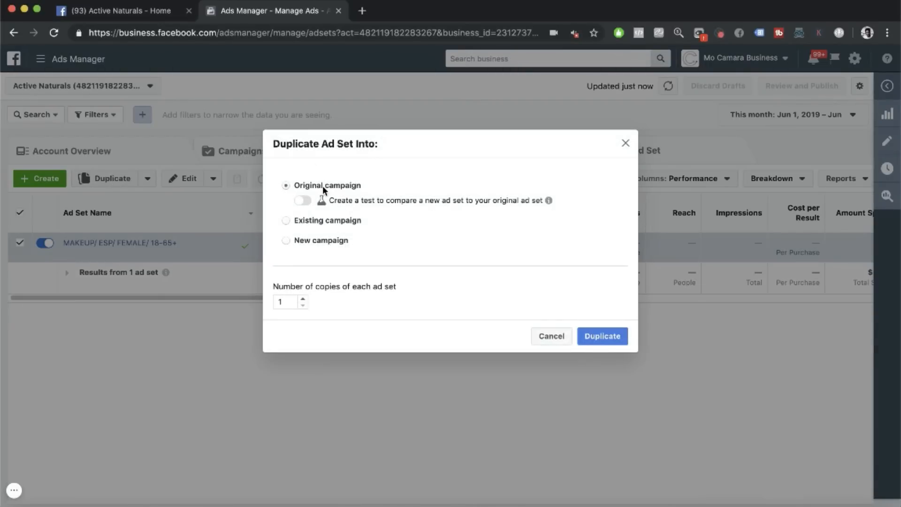
{"action": "left_click", "coordinate": [304, 299]}
{"action": "left_click", "coordinate": [610, 339]}
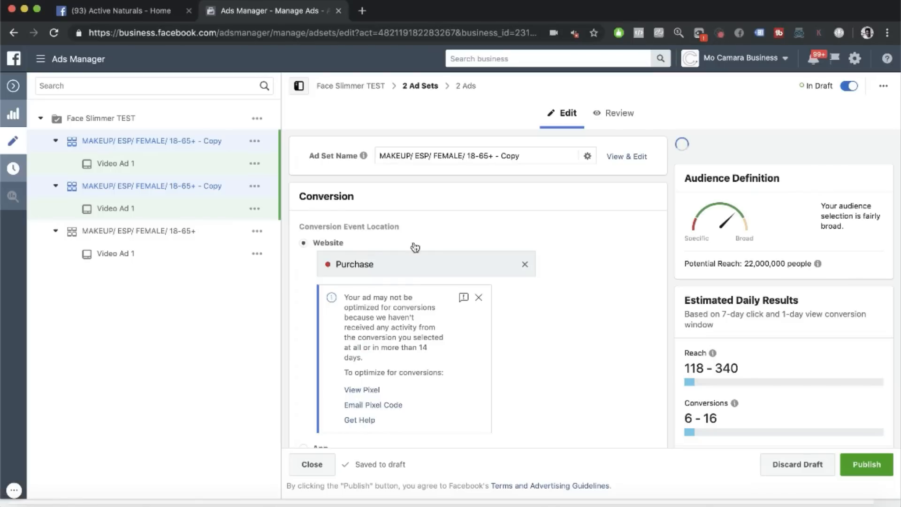
Step: Open the names of both duplicated ad sets for bulk editing and remove the "- Copy" suffix from each
{"action": "left_click", "coordinate": [625, 157]}
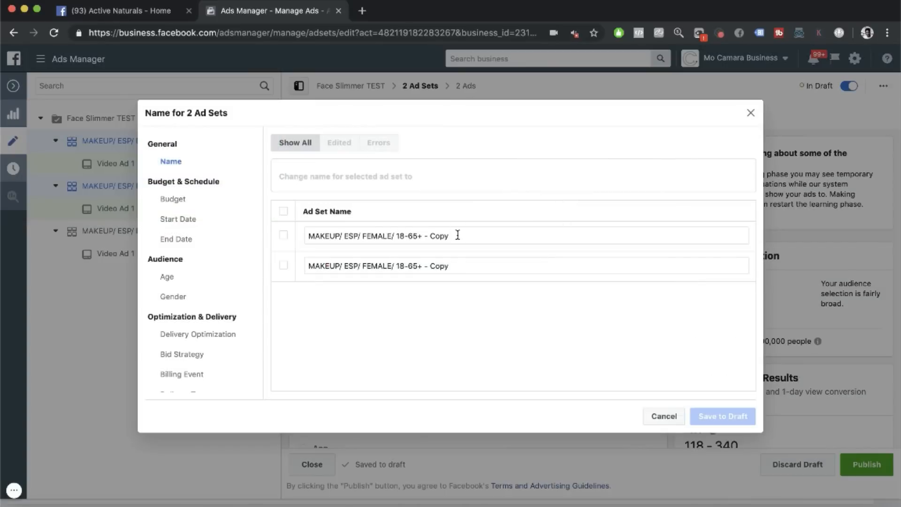
{"action": "left_click_drag", "start_coordinate": [458, 235], "coordinate": [423, 235]}
{"action": "key", "text": "BackSpace"}
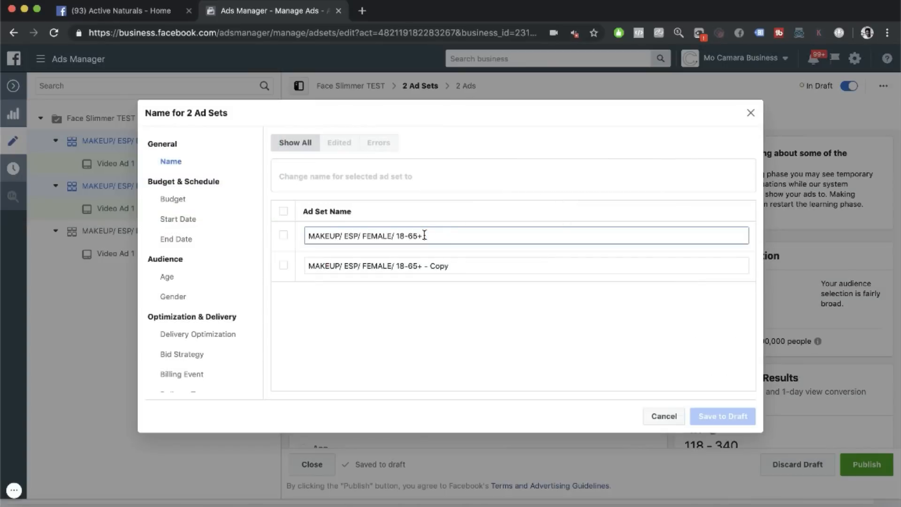
{"action": "left_click_drag", "start_coordinate": [457, 269], "coordinate": [429, 269]}
{"action": "key", "text": "BackSpace"}
{"action": "key", "text": "BackSpace"}
{"action": "key", "text": "BackSpace"}
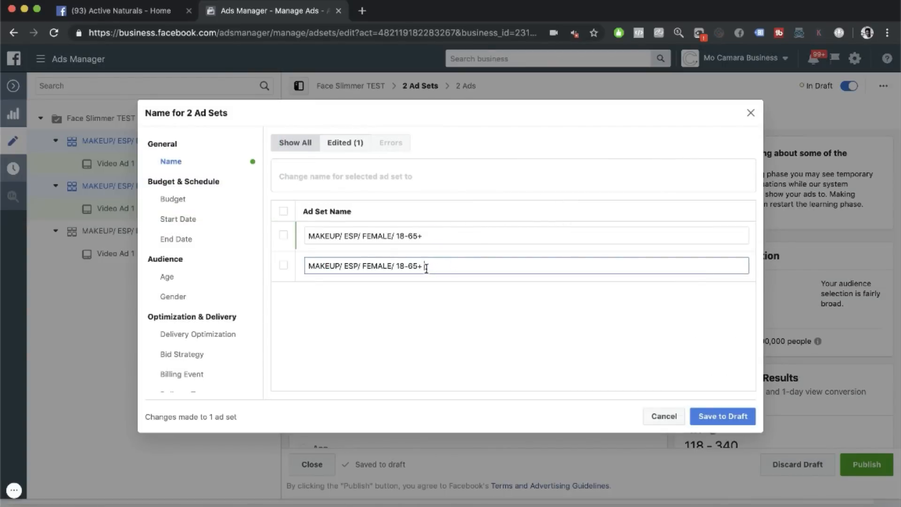
Step: Rename the two copies "BEAUTY 1/ ESP/ FEMALE/ 18-65+" and "BEAUTY 2/ ESP/ FEMALE/ 18-65+" and save them to draft
{"action": "left_click", "coordinate": [321, 235]}
{"action": "double_click", "coordinate": [320, 235]}
{"action": "type", "text": "BE"}
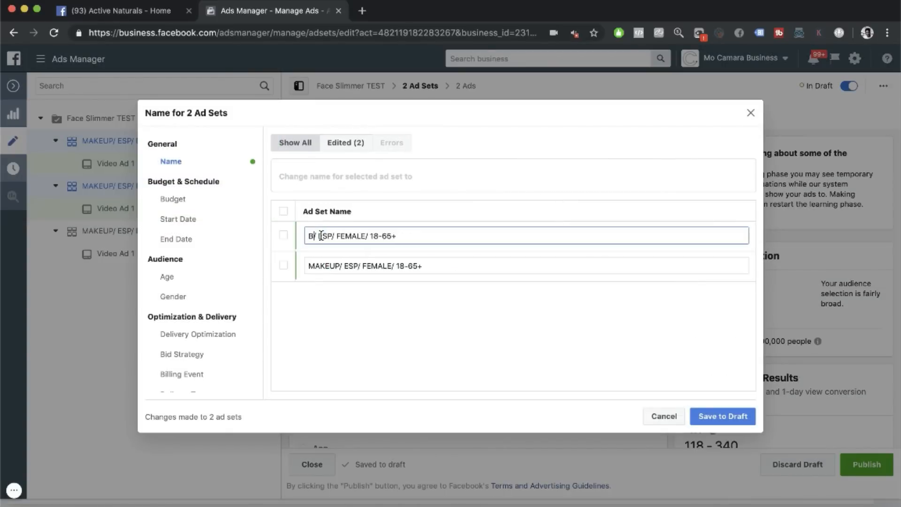
{"action": "type", "text": "AUTY"}
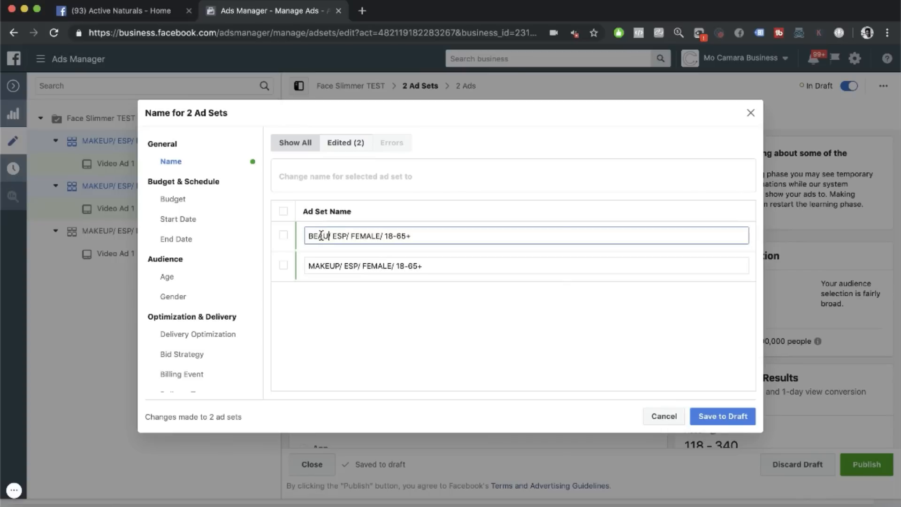
{"action": "type", "text": " 1"}
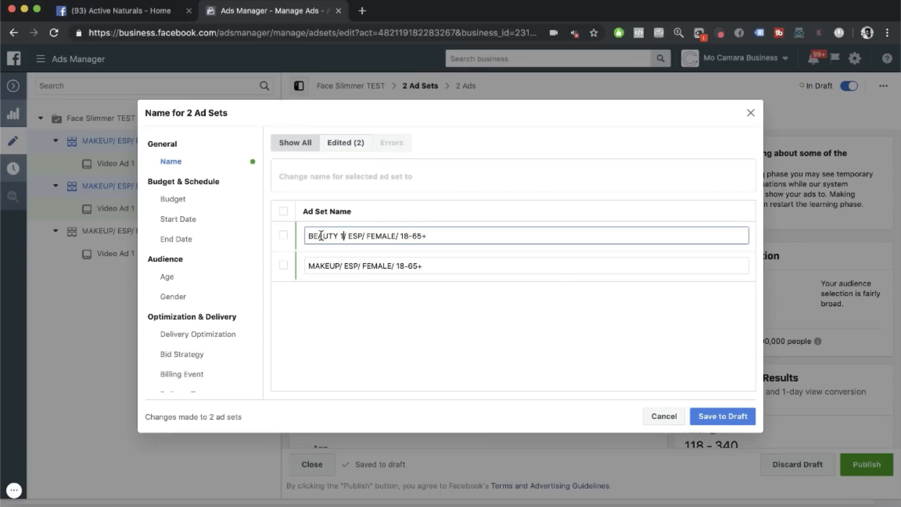
{"action": "double_click", "coordinate": [329, 263]}
{"action": "type", "text": "BEAUTY "}
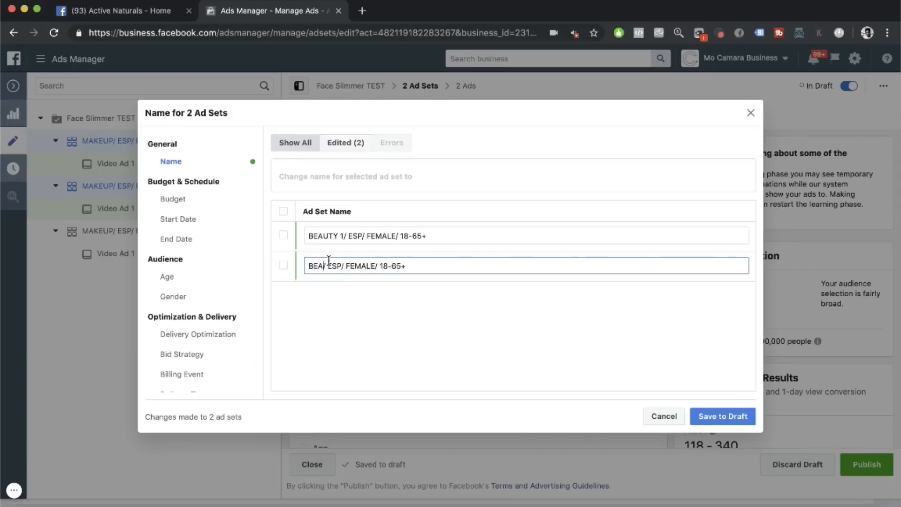
{"action": "type", "text": "2"}
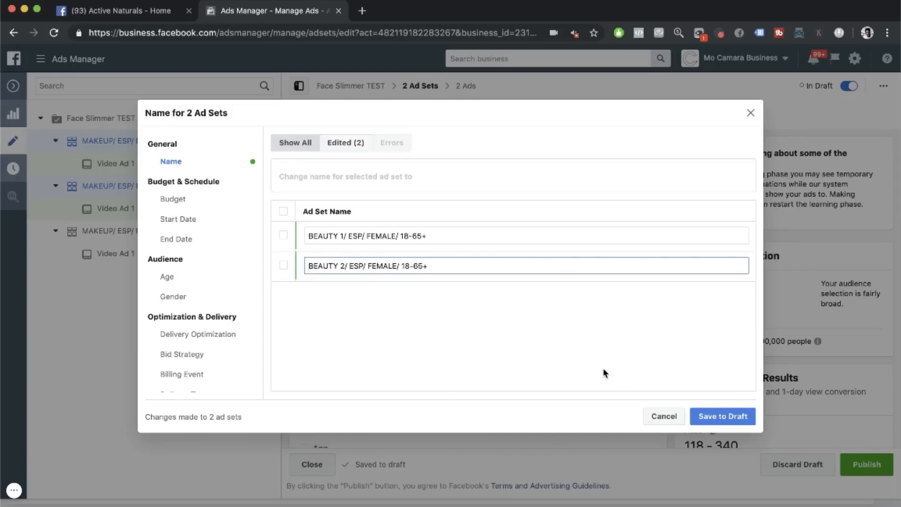
{"action": "left_click", "coordinate": [733, 416]}
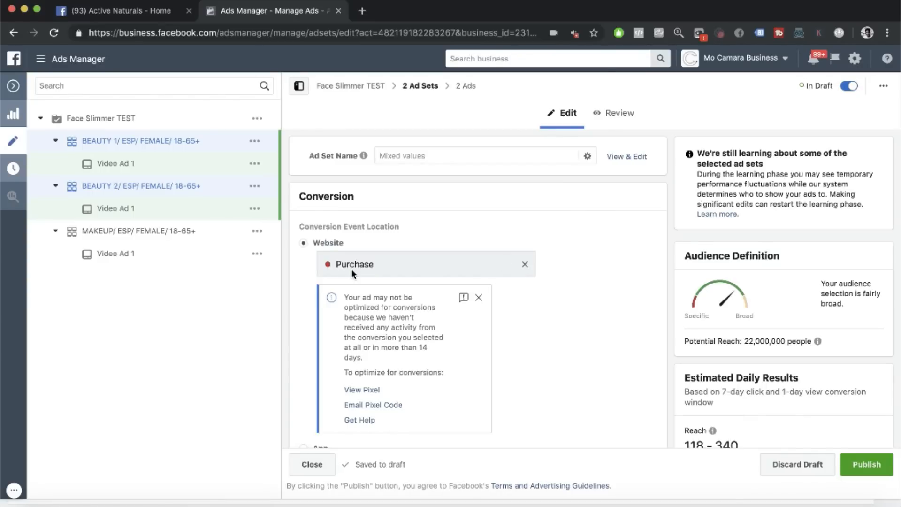
Step: Examine the BEAUTY 1 ad set's conversion, budget, schedule and location settings
{"action": "scroll", "coordinate": [353, 273], "scroll_direction": "down", "scroll_amount": 3}
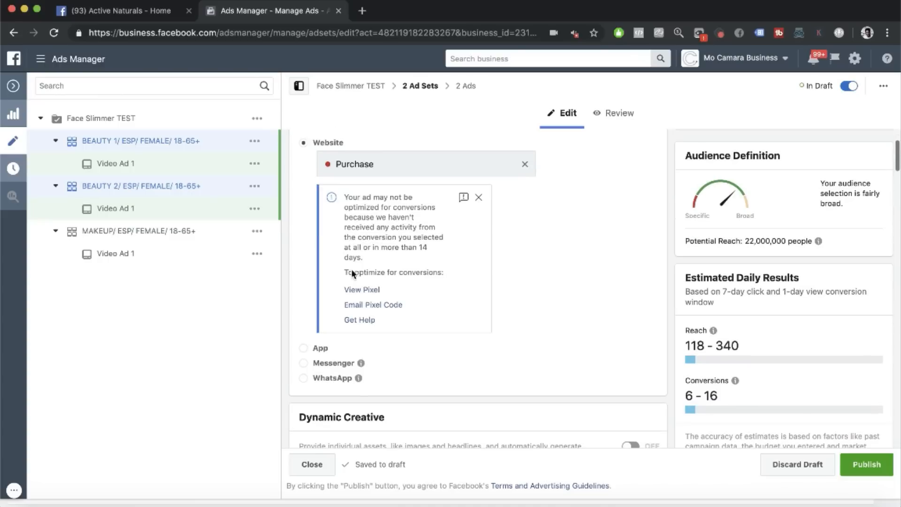
{"action": "left_click", "coordinate": [209, 142]}
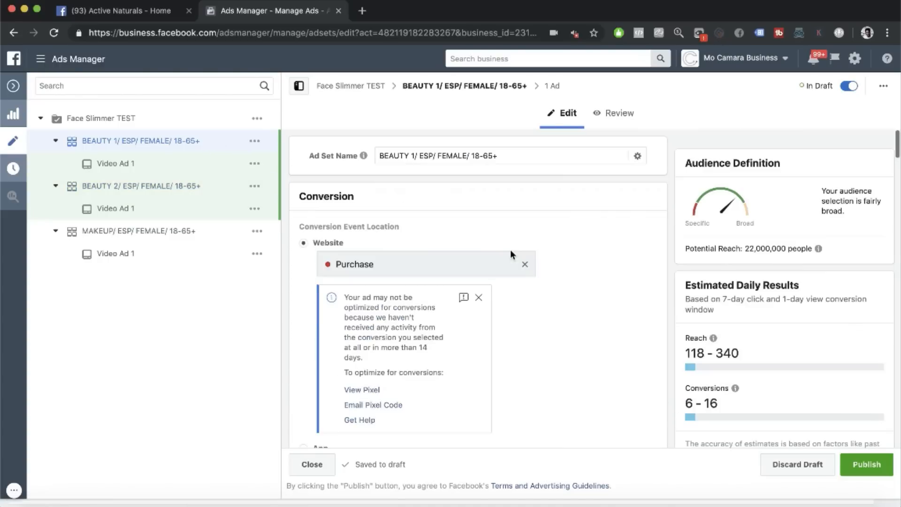
{"action": "scroll", "coordinate": [521, 321], "scroll_direction": "down", "scroll_amount": 10}
{"action": "scroll", "coordinate": [520, 321], "scroll_direction": "down", "scroll_amount": 3}
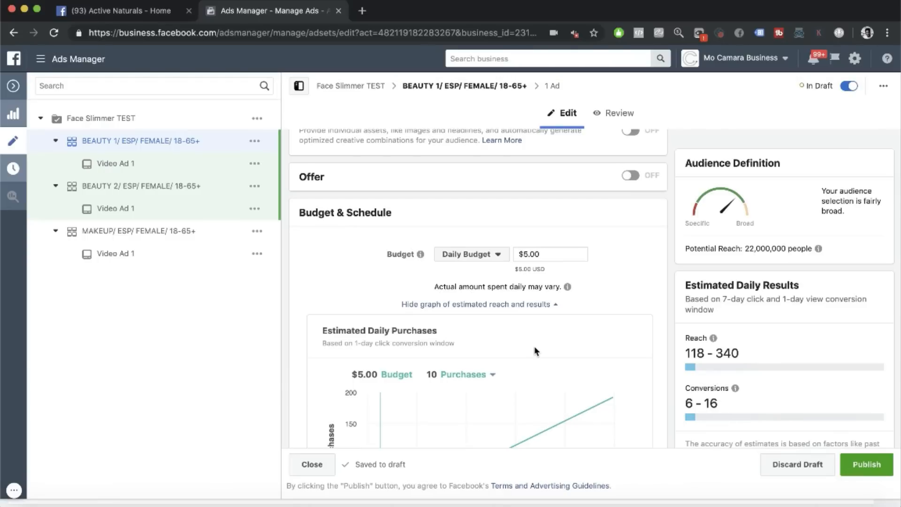
{"action": "scroll", "coordinate": [535, 347], "scroll_direction": "up", "scroll_amount": 1}
{"action": "scroll", "coordinate": [535, 348], "scroll_direction": "down", "scroll_amount": 6}
{"action": "scroll", "coordinate": [535, 348], "scroll_direction": "up", "scroll_amount": 4}
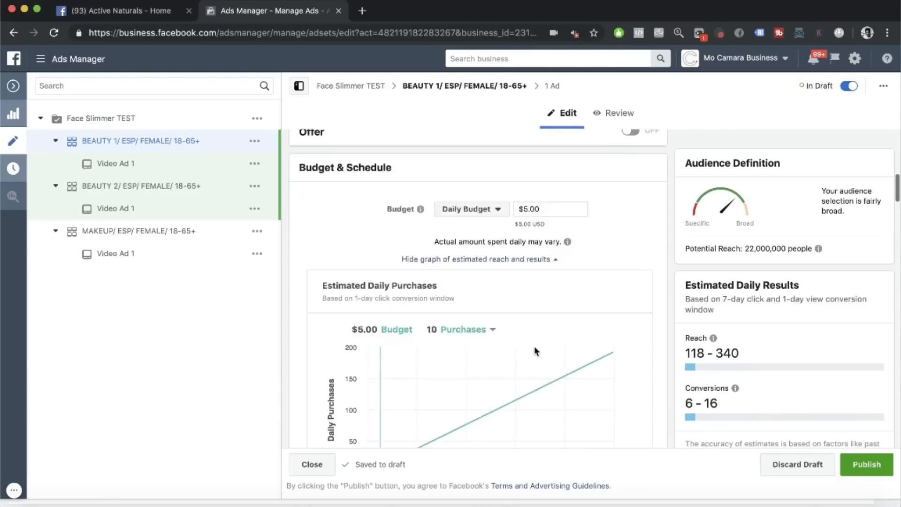
{"action": "scroll", "coordinate": [534, 346], "scroll_direction": "up", "scroll_amount": 3}
{"action": "scroll", "coordinate": [516, 239], "scroll_direction": "up", "scroll_amount": 10}
{"action": "scroll", "coordinate": [517, 238], "scroll_direction": "down", "scroll_amount": 20}
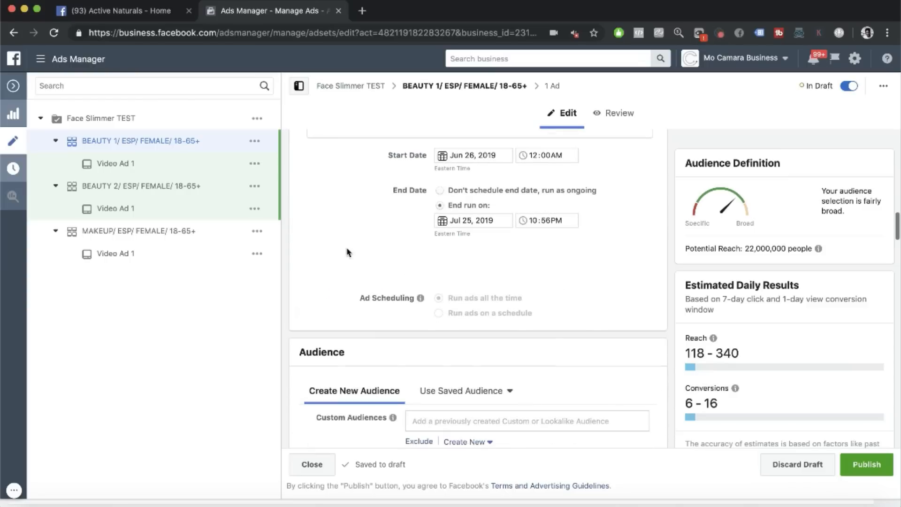
{"action": "scroll", "coordinate": [484, 272], "scroll_direction": "down", "scroll_amount": 6}
{"action": "scroll", "coordinate": [452, 320], "scroll_direction": "down", "scroll_amount": 3}
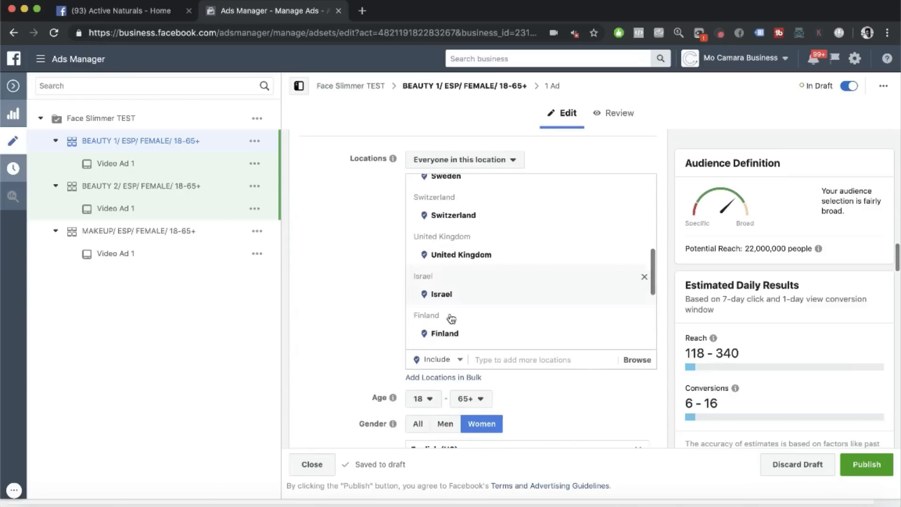
Step: Replace the BEAUTY 1 ad set's detailed targeting interests with the Beauty 1 list copied from the face slimmer ad copy document
{"action": "scroll", "coordinate": [451, 319], "scroll_direction": "down", "scroll_amount": 10}
{"action": "scroll", "coordinate": [382, 371], "scroll_direction": "up", "scroll_amount": 5}
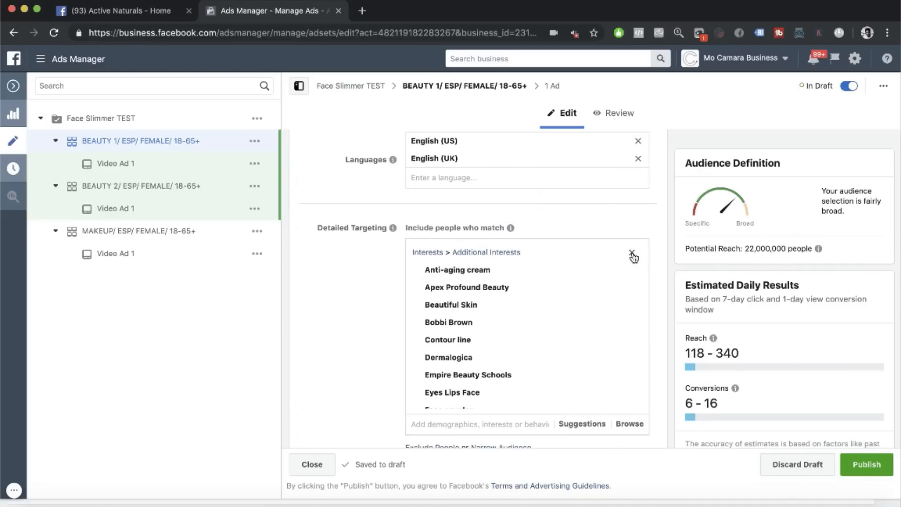
{"action": "left_click", "coordinate": [632, 254]}
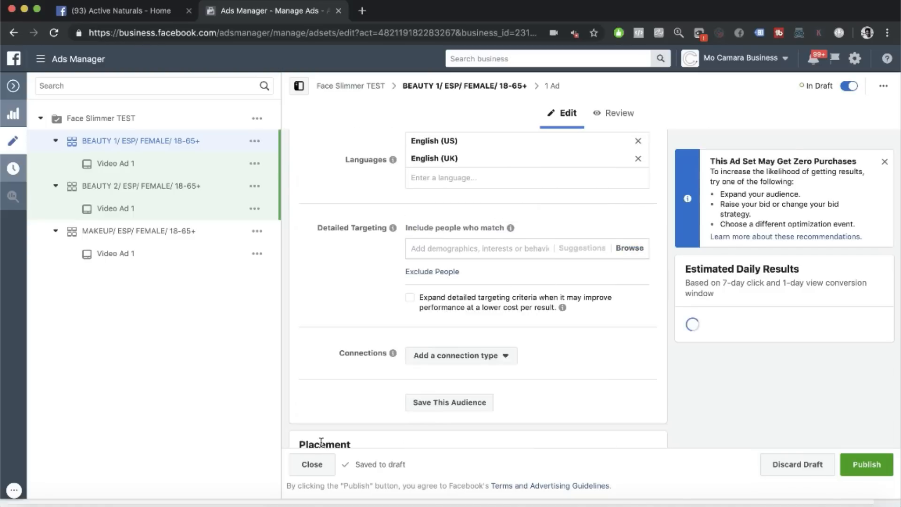
{"action": "key", "text": "ctrl+Up"}
{"action": "left_click", "coordinate": [557, 237]}
{"action": "left_click_drag", "start_coordinate": [475, 301], "coordinate": [182, 203]}
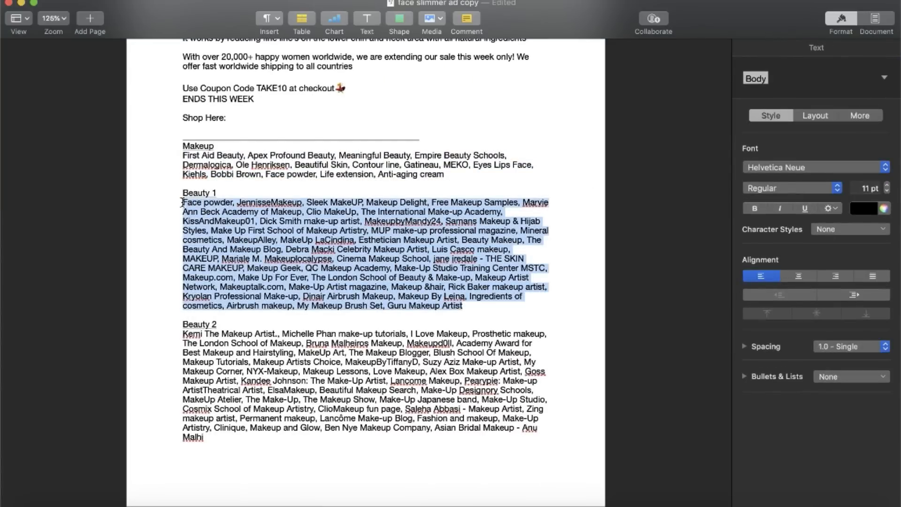
{"action": "key", "text": "ctrl+Up"}
{"action": "left_click", "coordinate": [277, 129]}
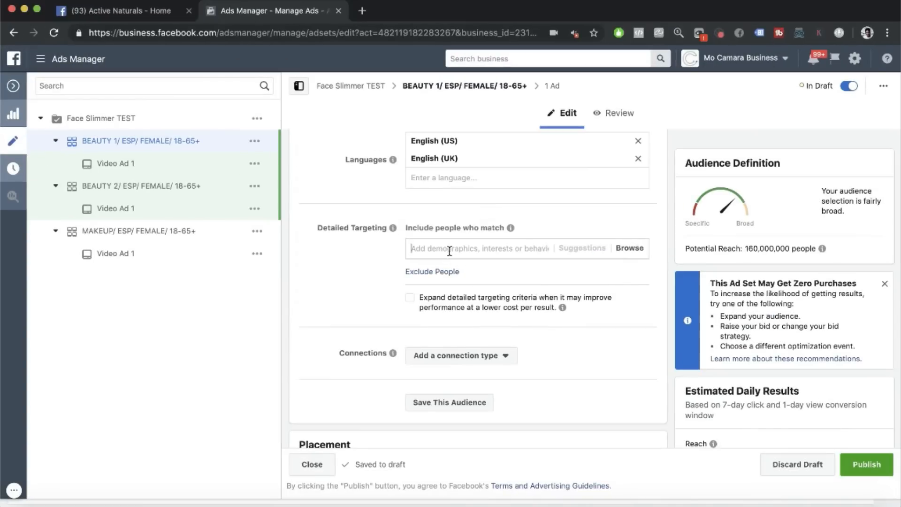
{"action": "key", "text": "ctrl+v"}
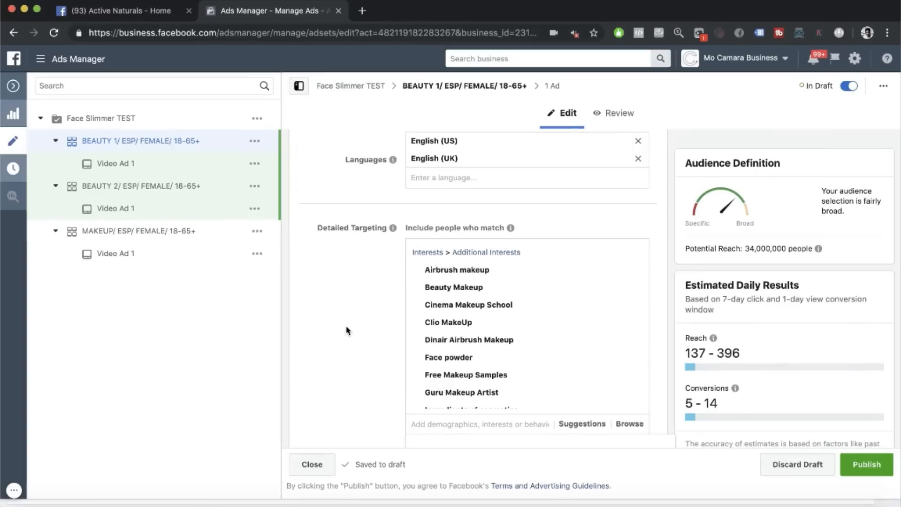
Step: Replace the BEAUTY 2 ad set's detailed targeting interests with the Beauty 2 list copied from the face slimmer ad copy document
{"action": "left_click", "coordinate": [198, 188]}
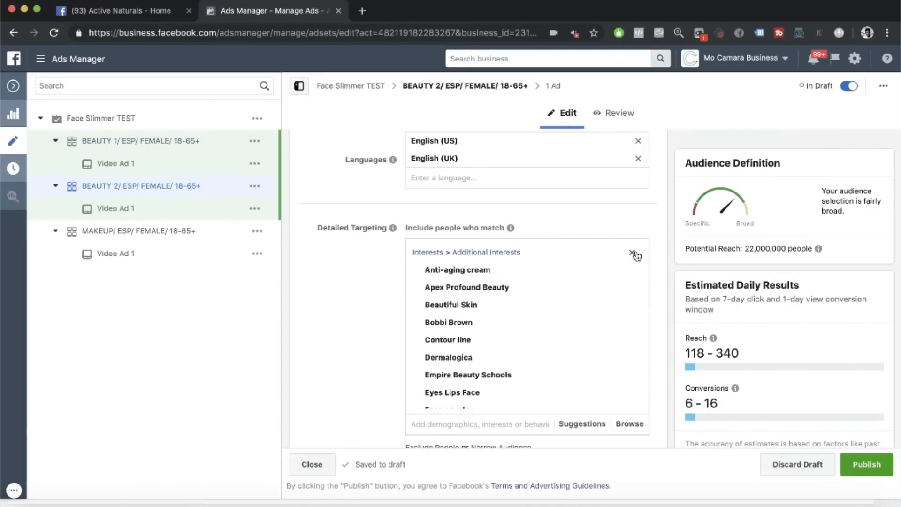
{"action": "left_click", "coordinate": [636, 255]}
{"action": "key", "text": "ctrl+Up"}
{"action": "left_click", "coordinate": [655, 134]}
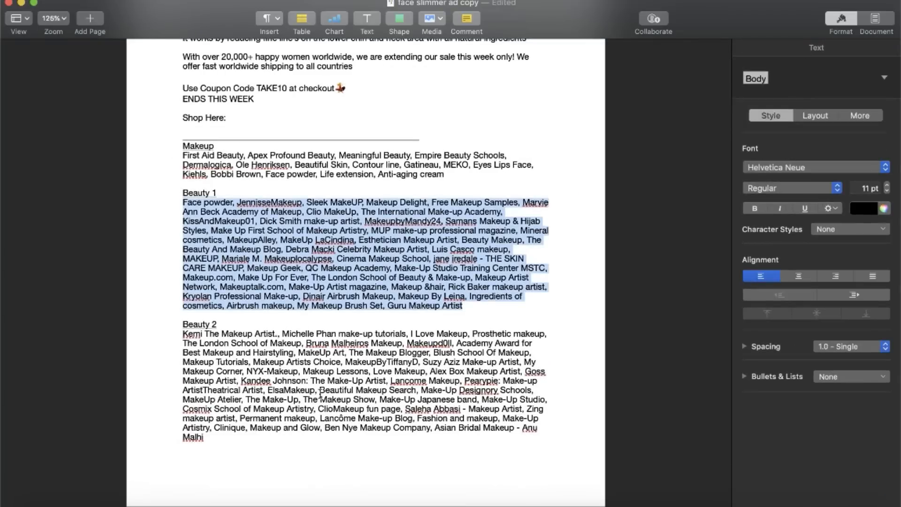
{"action": "left_click_drag", "start_coordinate": [210, 439], "coordinate": [185, 334]}
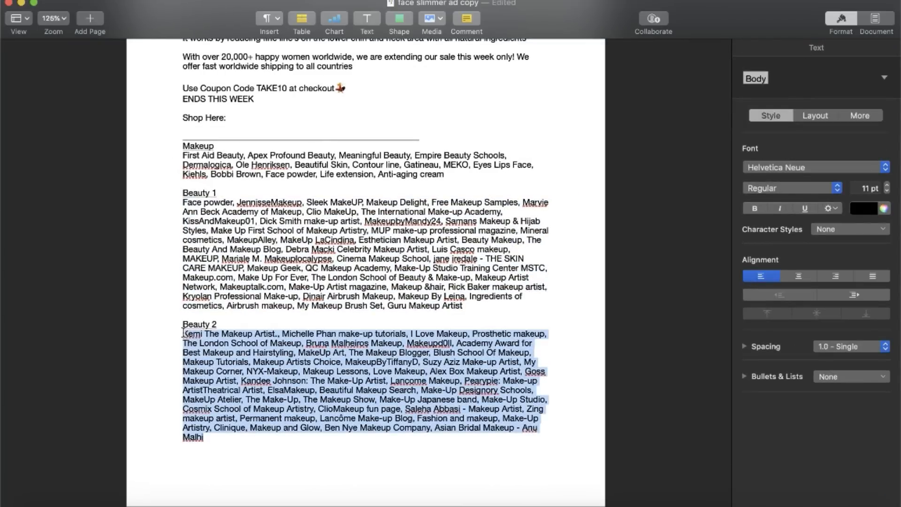
{"action": "key", "text": "ctrl+Up"}
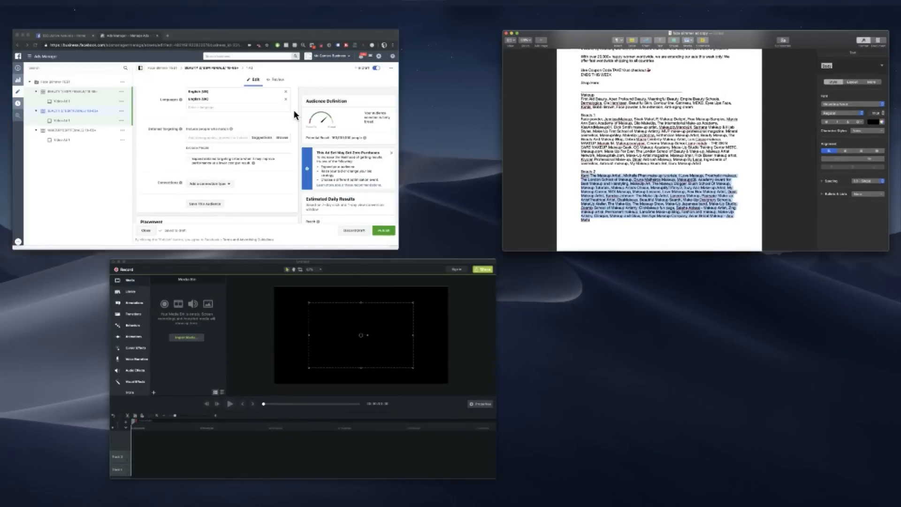
{"action": "left_click", "coordinate": [294, 110]}
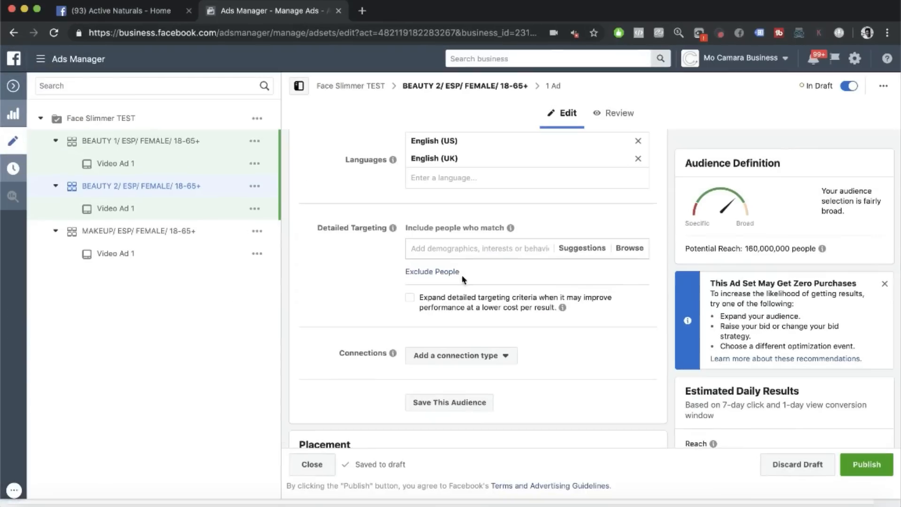
{"action": "left_click", "coordinate": [502, 257]}
{"action": "key", "text": "super+v"}
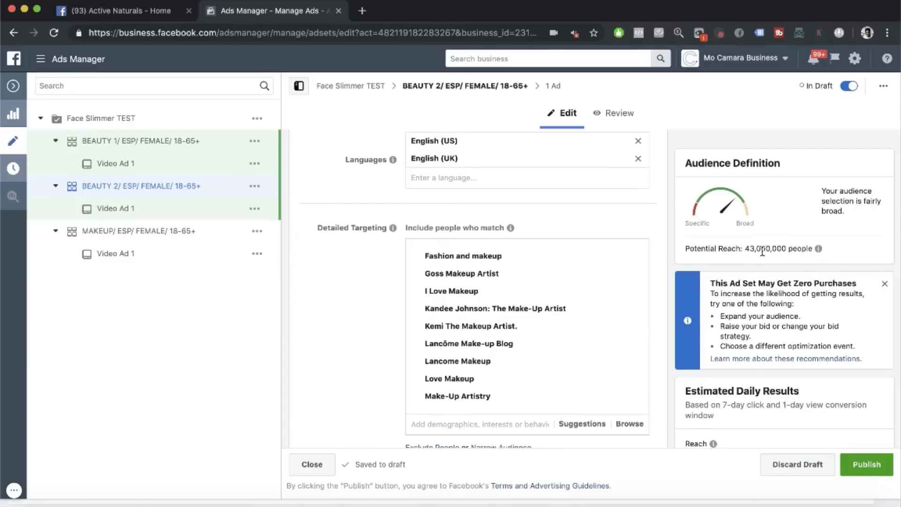
Step: Compare the potential reach and targeting interests of the BEAUTY 1 and MAKEUP ad sets
{"action": "left_click", "coordinate": [188, 142]}
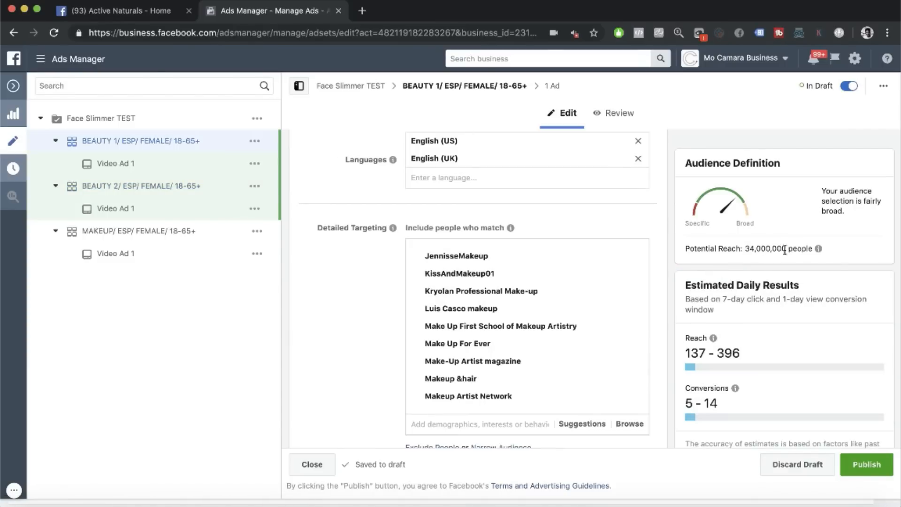
{"action": "left_click", "coordinate": [139, 234]}
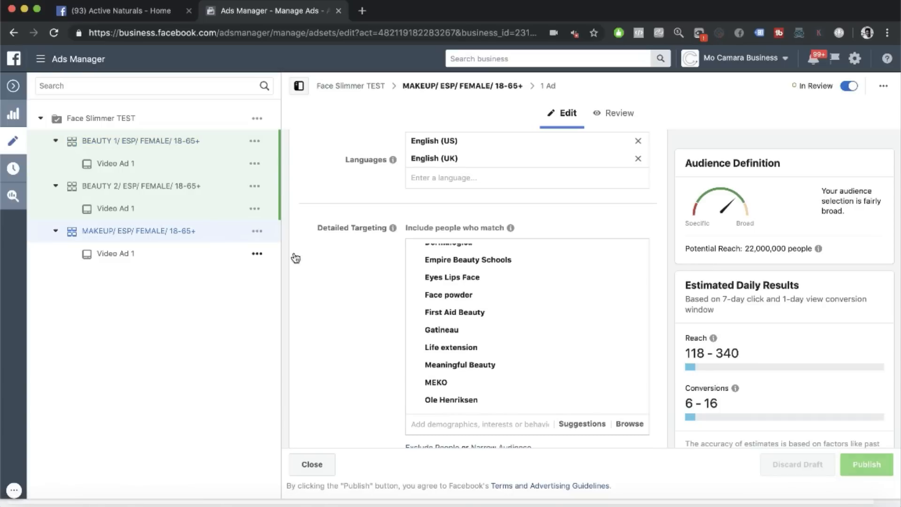
{"action": "left_click", "coordinate": [165, 140]}
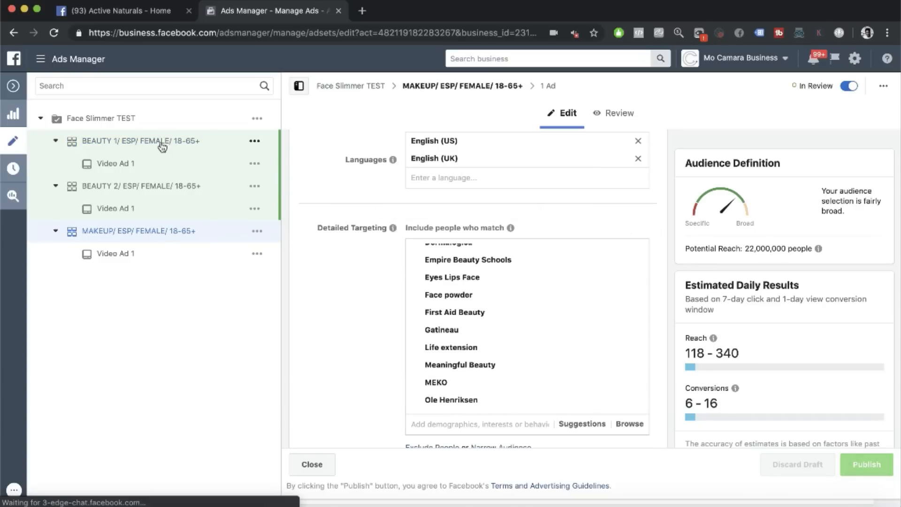
Step: Publish the BEAUTY 1 and BEAUTY 2 ad sets together with their ads and return to the campaign list
{"action": "left_click", "coordinate": [177, 186]}
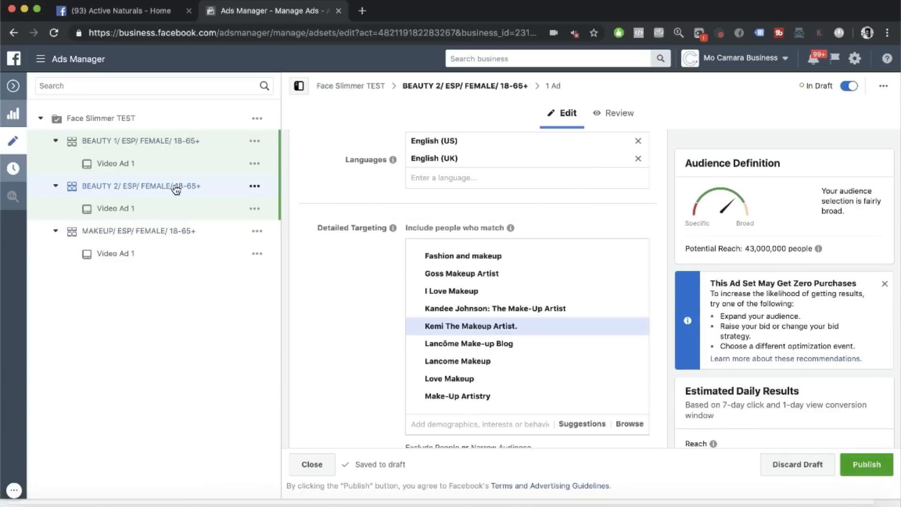
{"action": "left_click", "coordinate": [165, 141], "text": "super"}
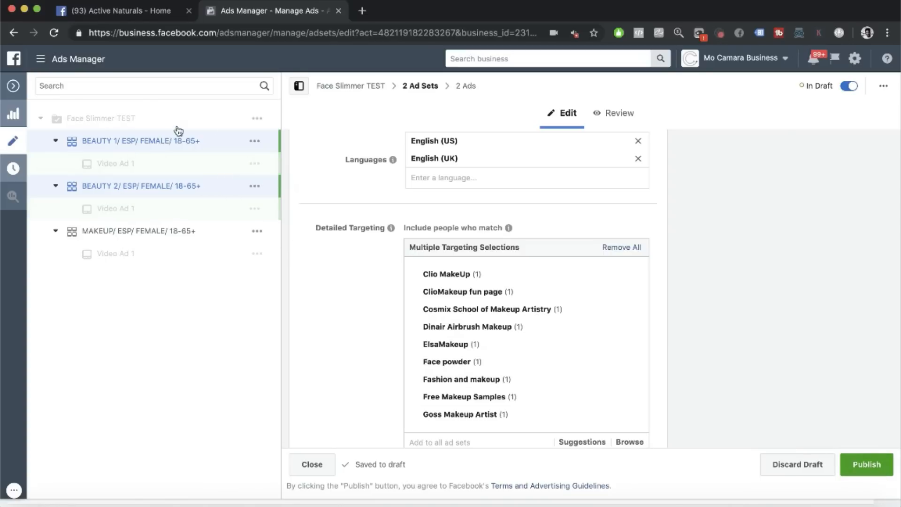
{"action": "left_click", "coordinate": [166, 235], "text": "super"}
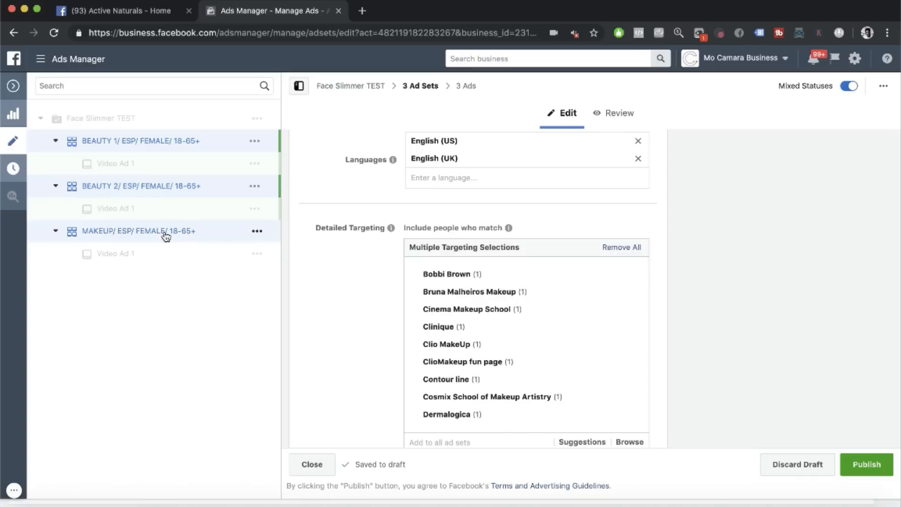
{"action": "left_click", "coordinate": [166, 236], "text": "super"}
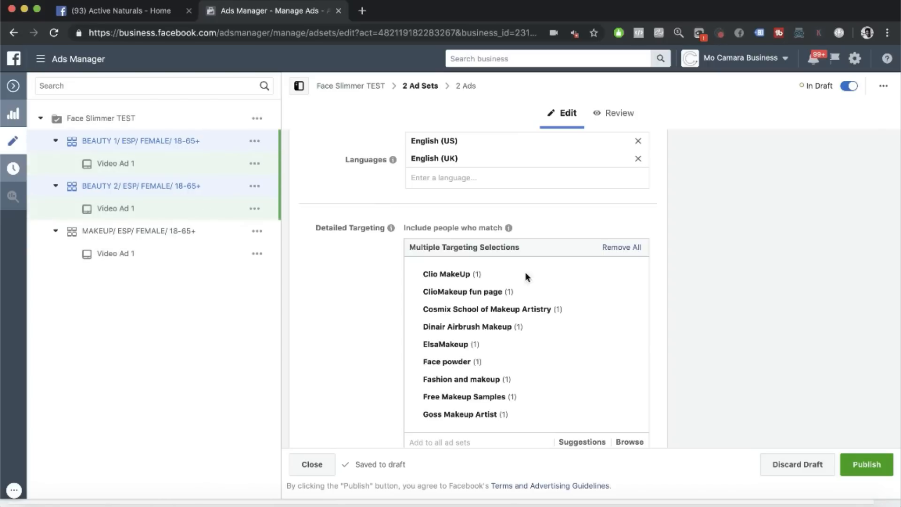
{"action": "left_click", "coordinate": [879, 466]}
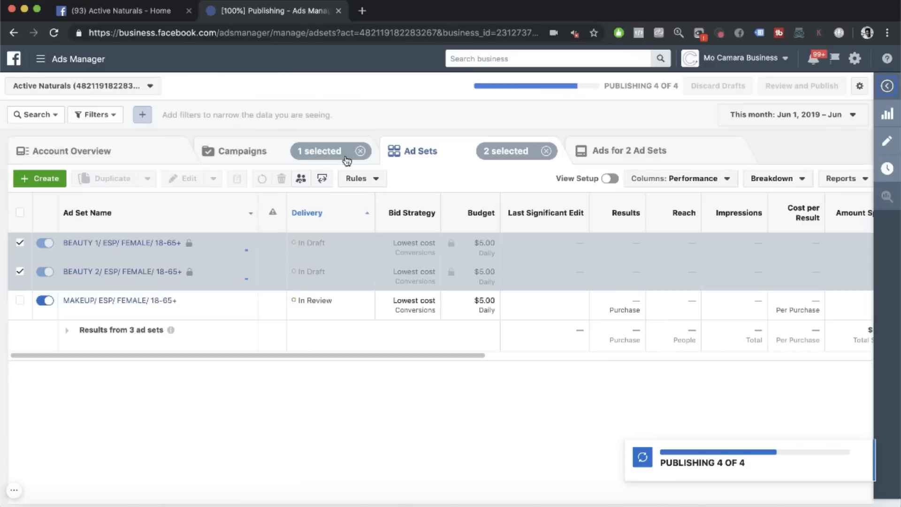
{"action": "left_click", "coordinate": [256, 165]}
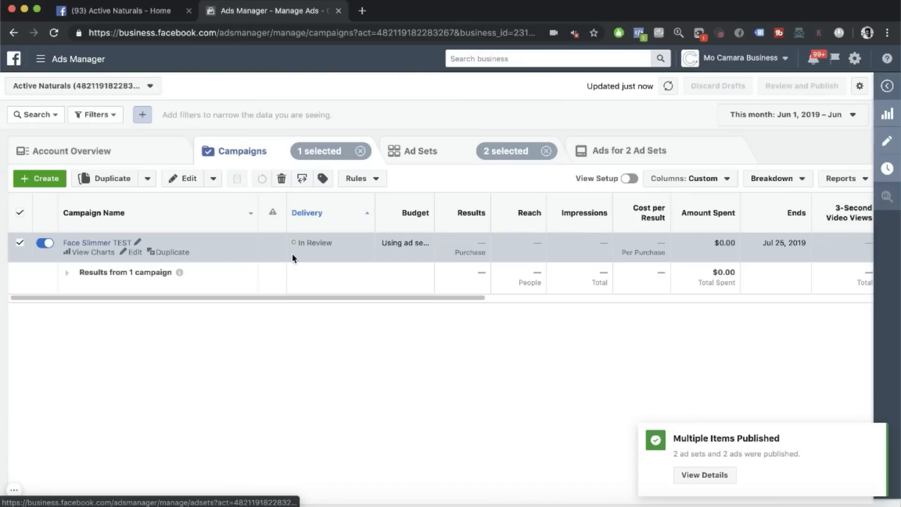
Step: Compare the published ad sets with the Keynote diagram of the Conversion and Video Views campaign structures
{"action": "left_click", "coordinate": [418, 156]}
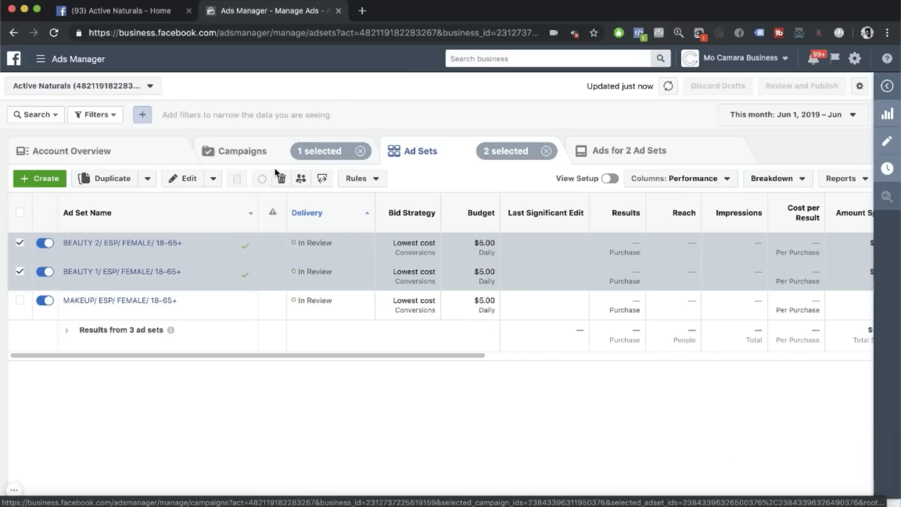
{"action": "key", "text": "ctrl+Right"}
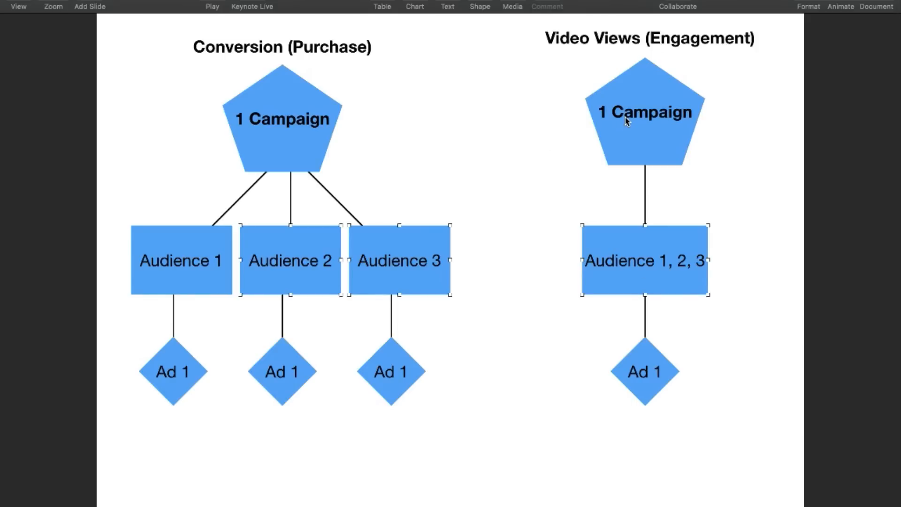
{"action": "left_click", "coordinate": [511, 140]}
{"action": "key", "text": "ctrl+Up"}
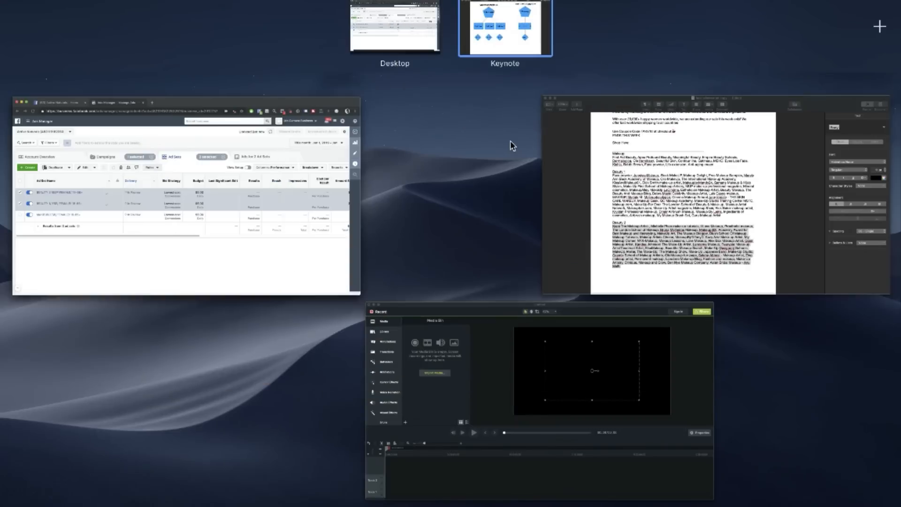
{"action": "left_click", "coordinate": [297, 208]}
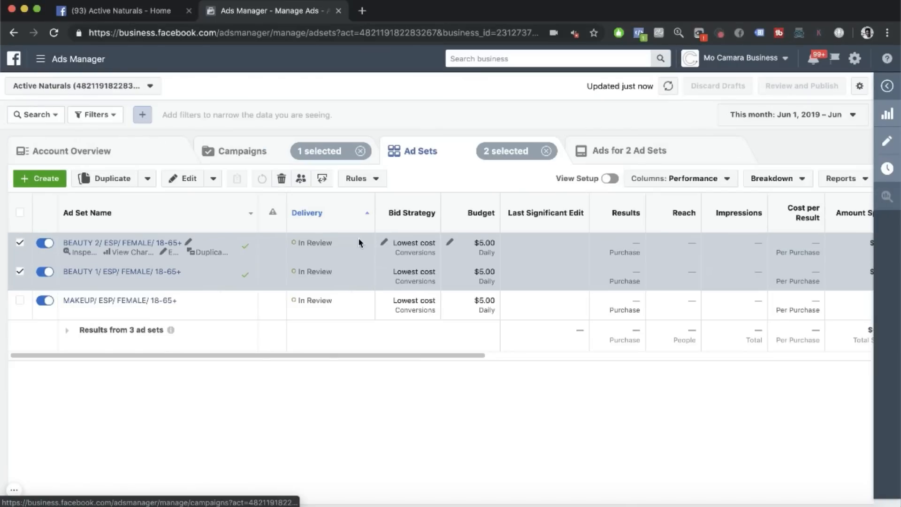
{"action": "left_click", "coordinate": [272, 149]}
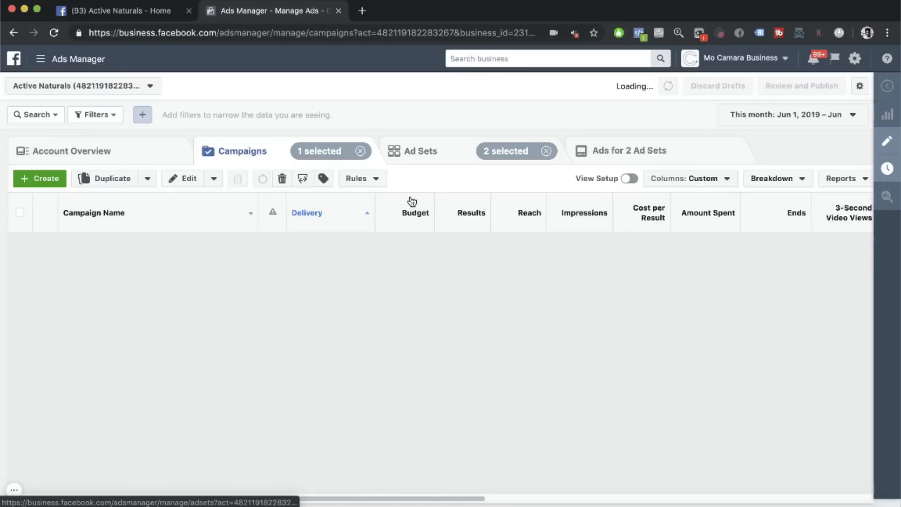
{"action": "left_click", "coordinate": [427, 155]}
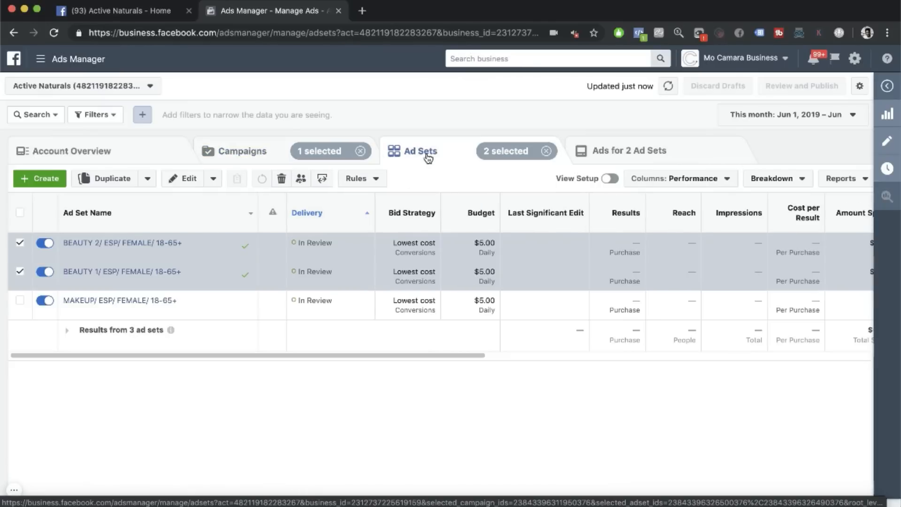
Step: Set up a duplicate of only the BEAUTY 1 ad set into a new campaign named Video Views
{"action": "left_click", "coordinate": [420, 288]}
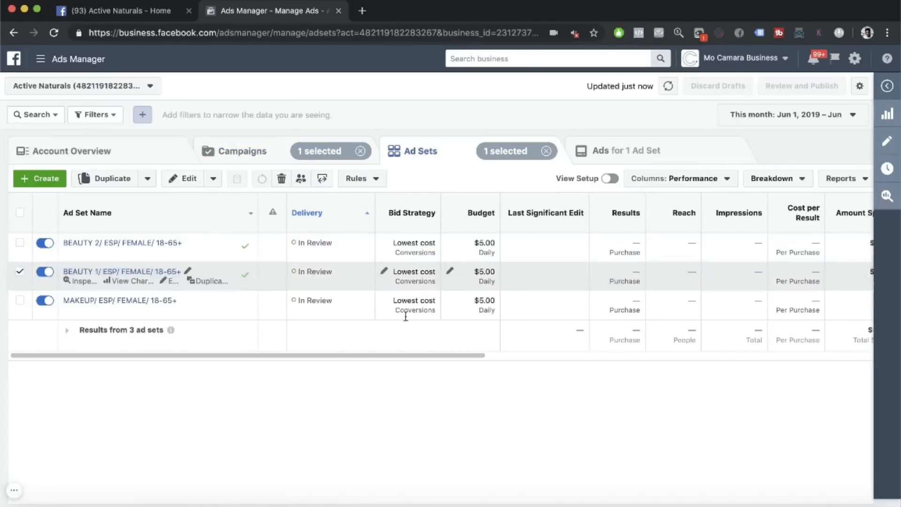
{"action": "left_click", "coordinate": [109, 179]}
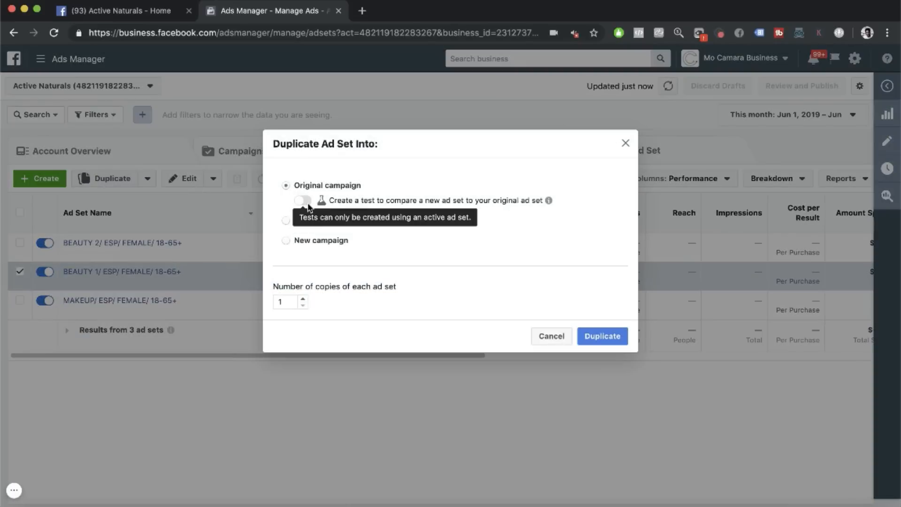
{"action": "left_click", "coordinate": [312, 241]}
{"action": "left_click", "coordinate": [334, 218]}
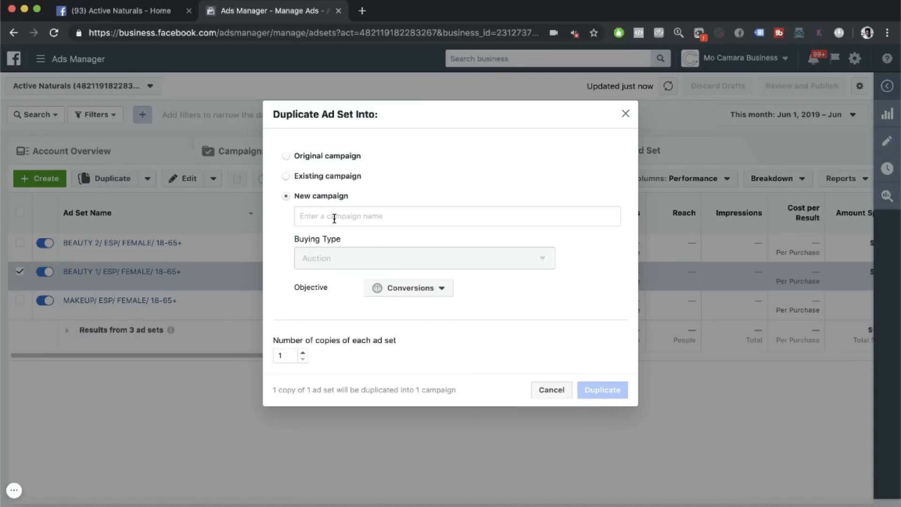
{"action": "type", "text": "Video "}
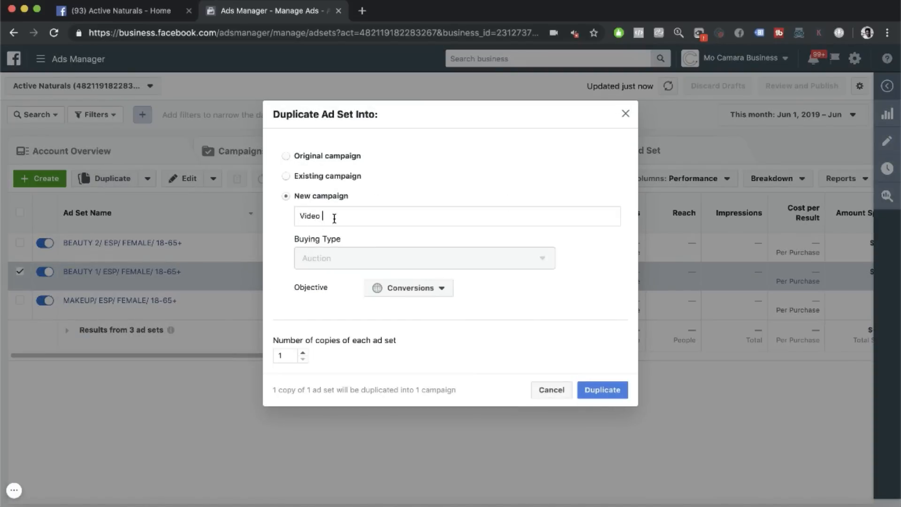
{"action": "type", "text": "Views"}
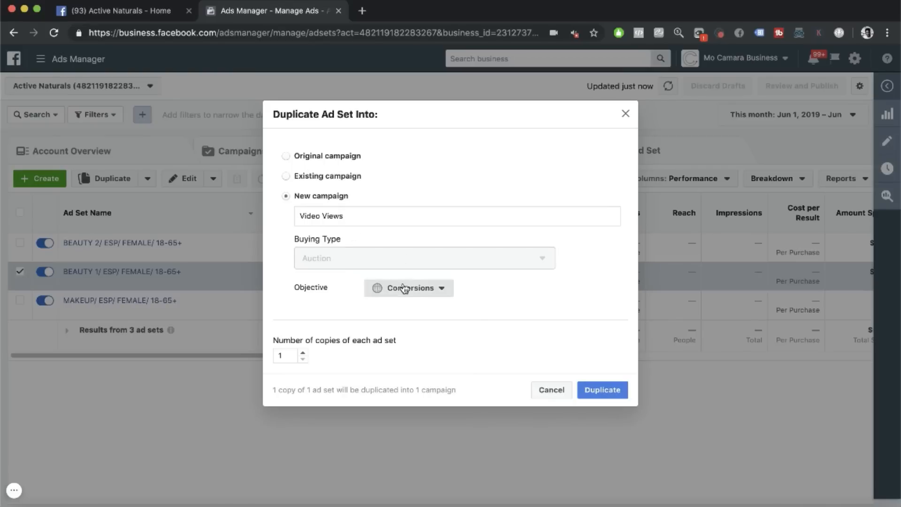
Step: Give the new campaign the Video views objective, exclude the in-stream videos placement and create one copy of the ad set
{"action": "left_click", "coordinate": [399, 288]}
{"action": "left_click", "coordinate": [421, 418]}
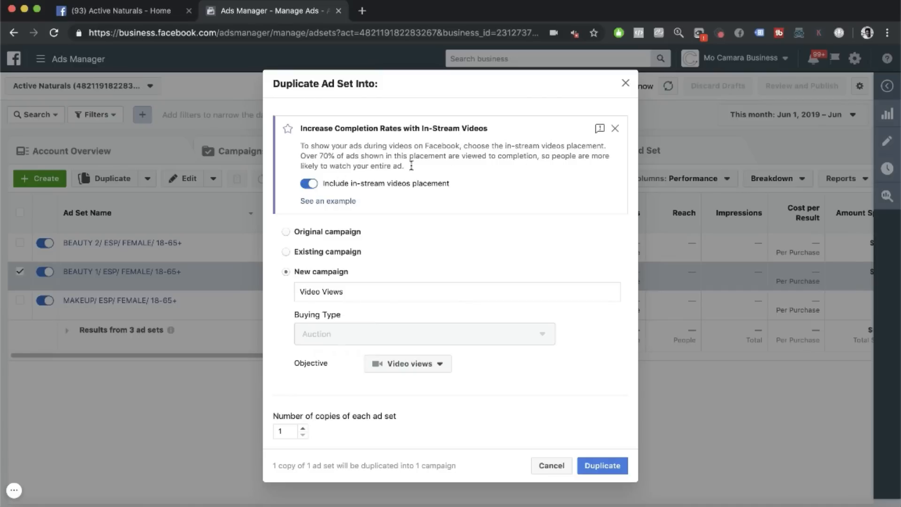
{"action": "left_click", "coordinate": [310, 184]}
{"action": "left_click", "coordinate": [622, 134]}
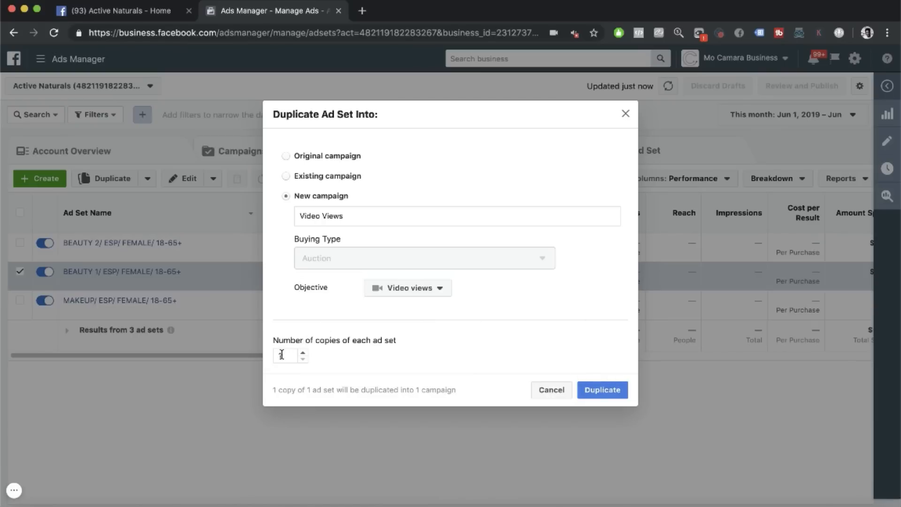
{"action": "left_click", "coordinate": [606, 395]}
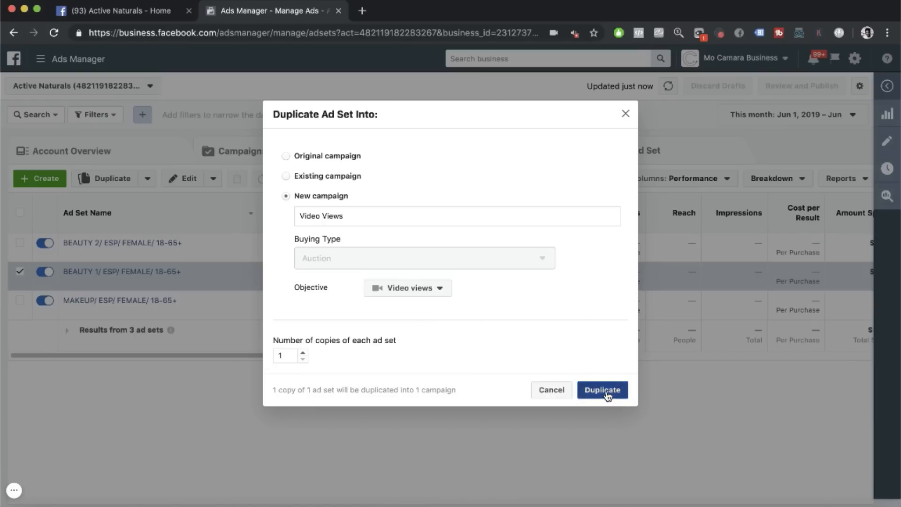
{"action": "left_click", "coordinate": [605, 271]}
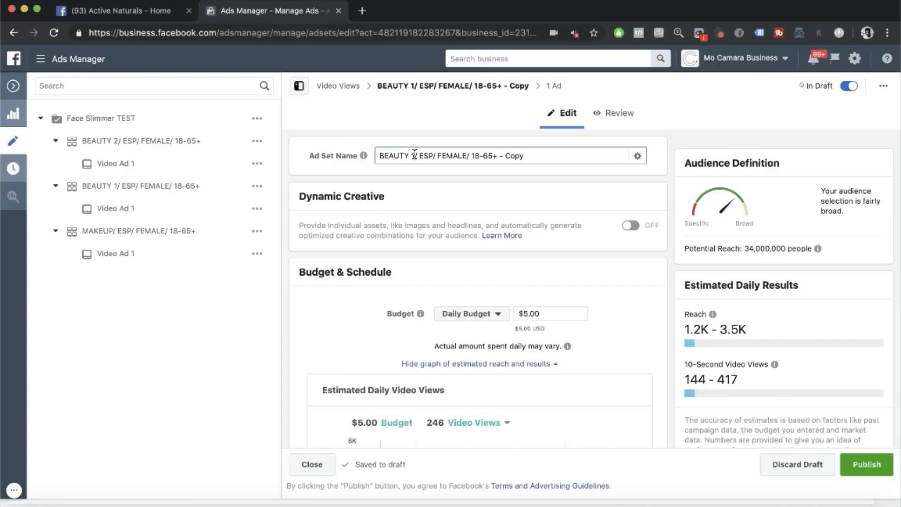
Step: Rename the duplicated ad set as All Audiences/ ESP/ FEMALE/ 18-65+
{"action": "mouse_move", "coordinate": [364, 156]}
{"action": "left_click_drag", "start_coordinate": [378, 156], "coordinate": [413, 156]}
{"action": "key", "text": "BackSpace"}
{"action": "type", "text": "All Audinces"}
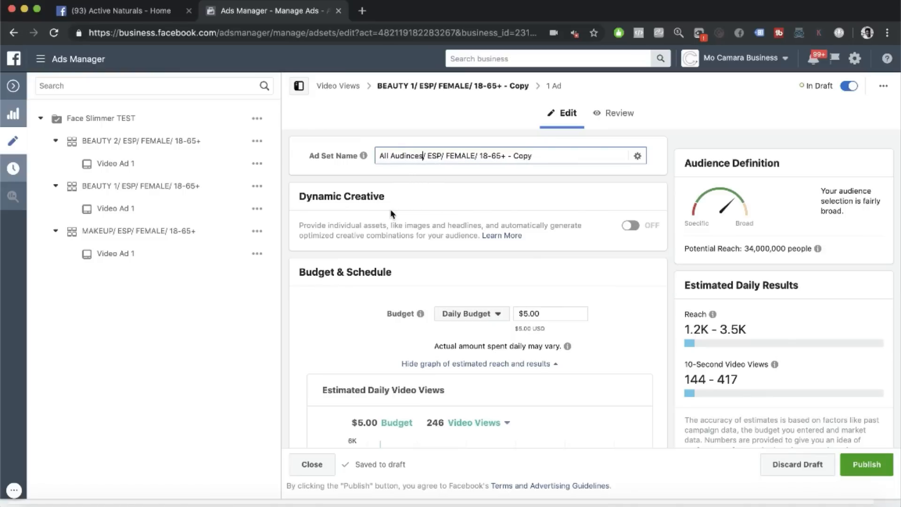
{"action": "left_click_drag", "start_coordinate": [505, 156], "coordinate": [554, 152]}
{"action": "key", "text": "BackSpace"}
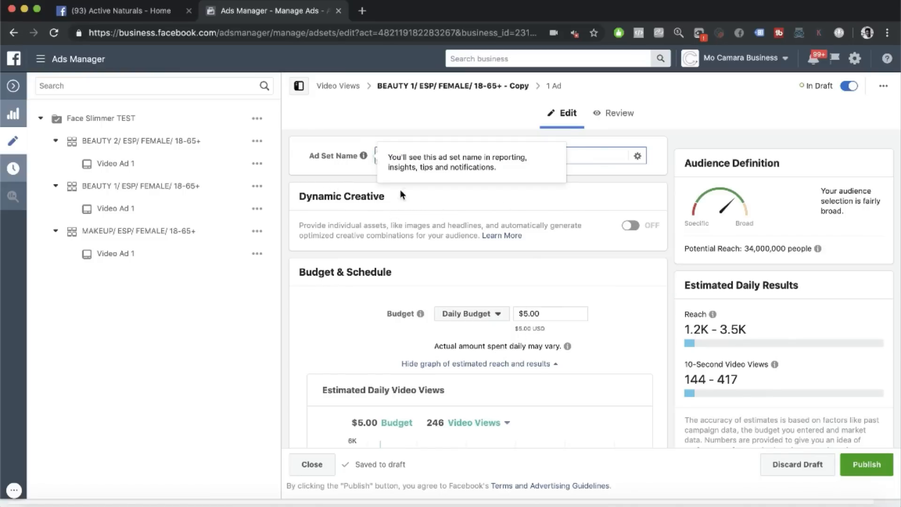
{"action": "right_click", "coordinate": [398, 155]}
{"action": "left_click", "coordinate": [421, 159]}
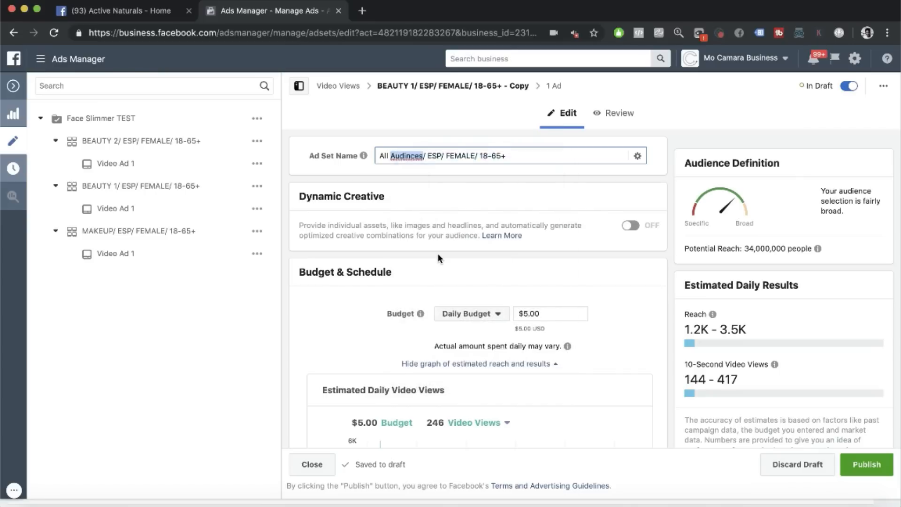
Step: Check the All Audiences ad set's placements and set its optimization for ad delivery to ThruPlay
{"action": "scroll", "coordinate": [438, 252], "scroll_direction": "down", "scroll_amount": 7}
{"action": "scroll", "coordinate": [438, 252], "scroll_direction": "down", "scroll_amount": 10}
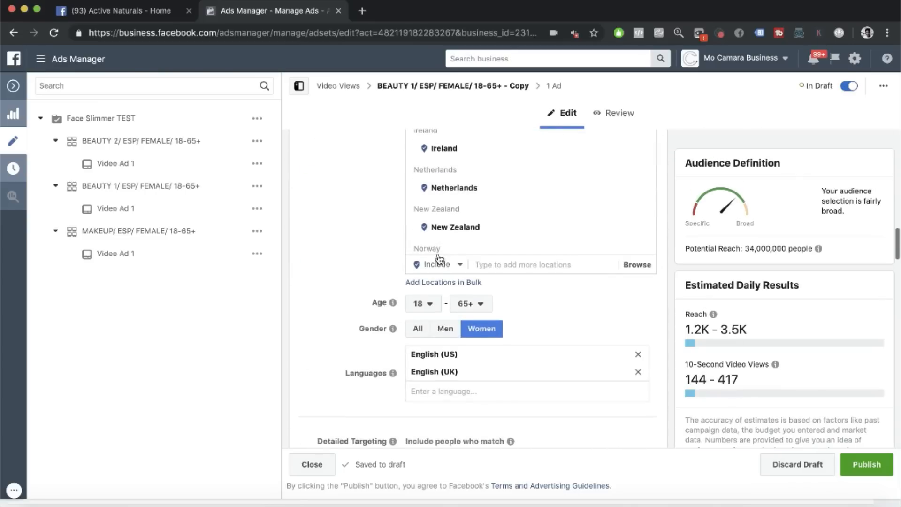
{"action": "scroll", "coordinate": [394, 360], "scroll_direction": "down", "scroll_amount": 15}
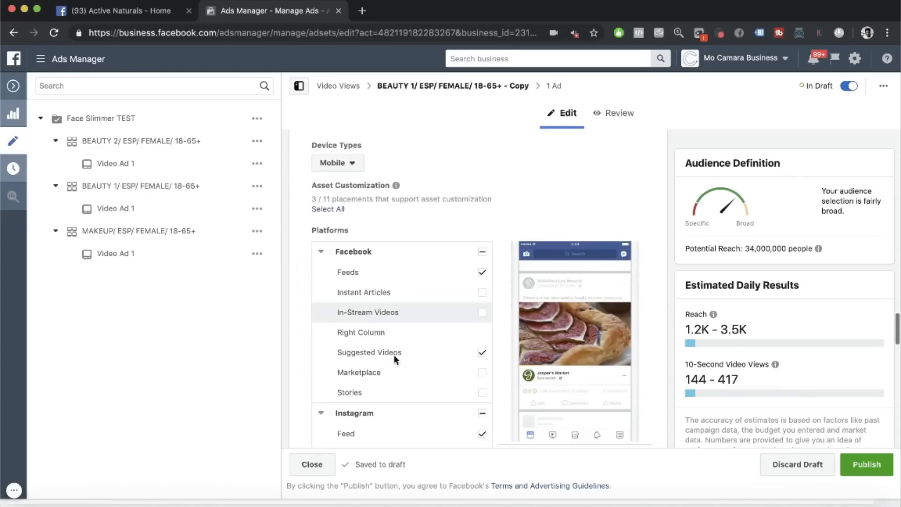
{"action": "scroll", "coordinate": [393, 360], "scroll_direction": "down", "scroll_amount": 3}
{"action": "scroll", "coordinate": [394, 360], "scroll_direction": "up", "scroll_amount": 4}
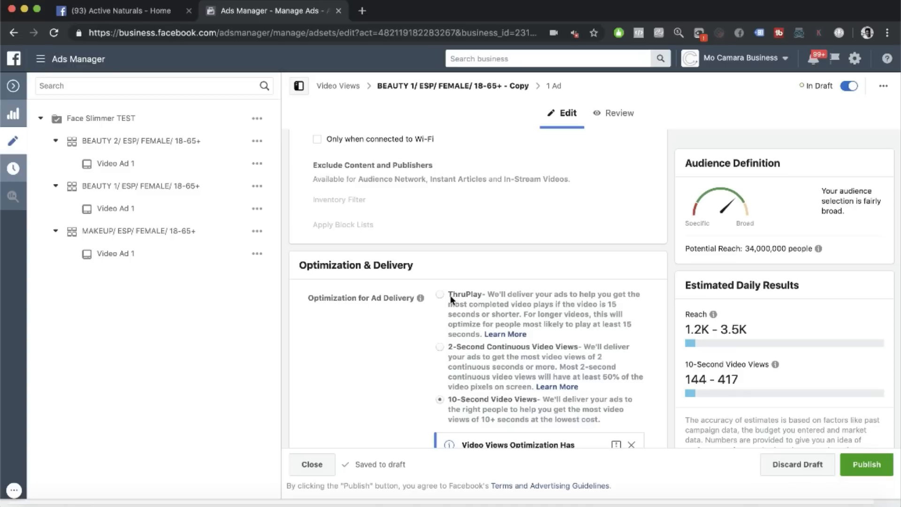
{"action": "scroll", "coordinate": [430, 325], "scroll_direction": "down", "scroll_amount": 1}
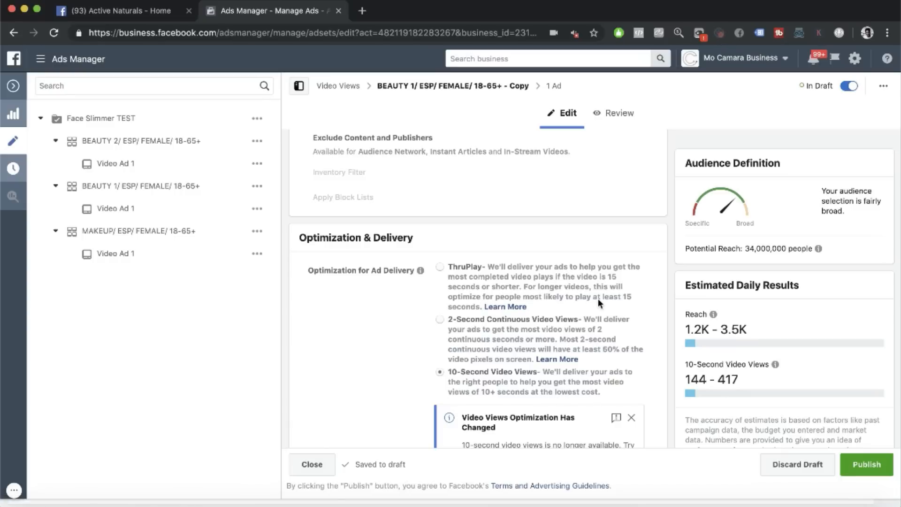
{"action": "left_click", "coordinate": [440, 269]}
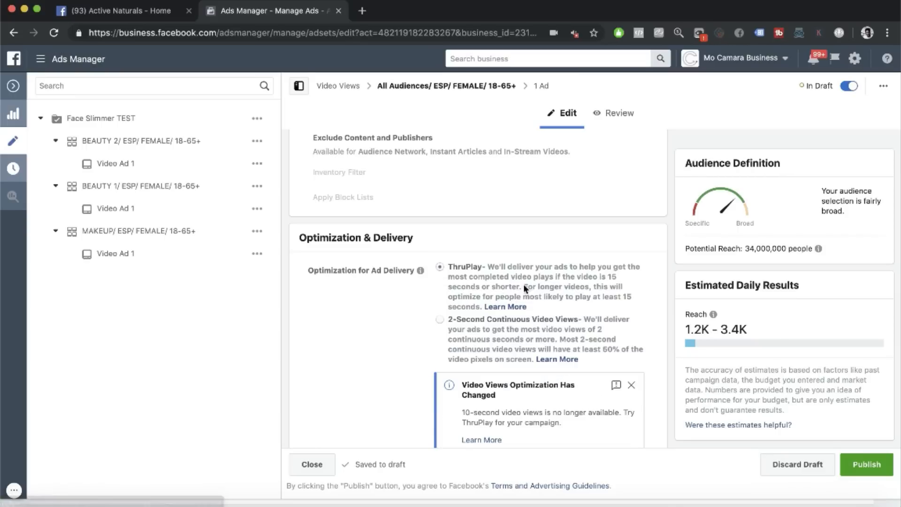
Step: Set the All Audiences ad set to be charged per ThruPlay instead of per impression
{"action": "scroll", "coordinate": [556, 300], "scroll_direction": "down", "scroll_amount": 5}
{"action": "scroll", "coordinate": [556, 301], "scroll_direction": "down", "scroll_amount": 1}
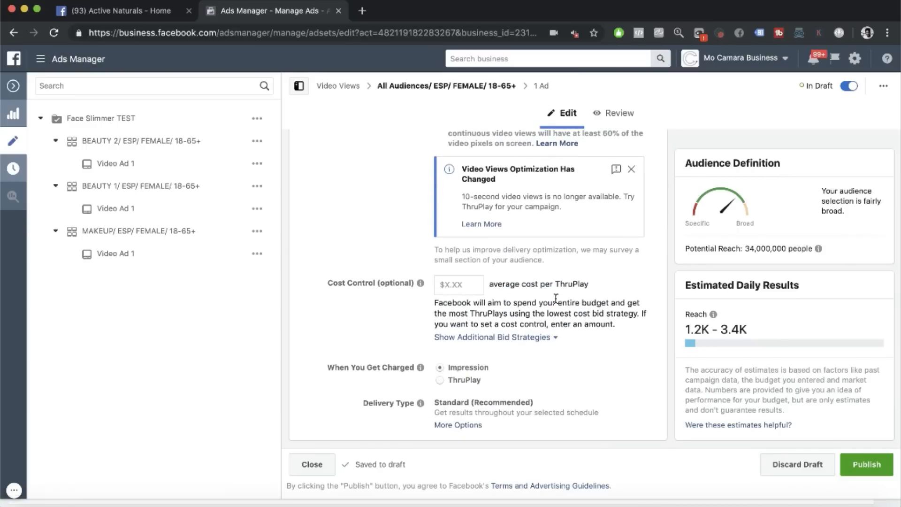
{"action": "scroll", "coordinate": [555, 299], "scroll_direction": "up", "scroll_amount": 2}
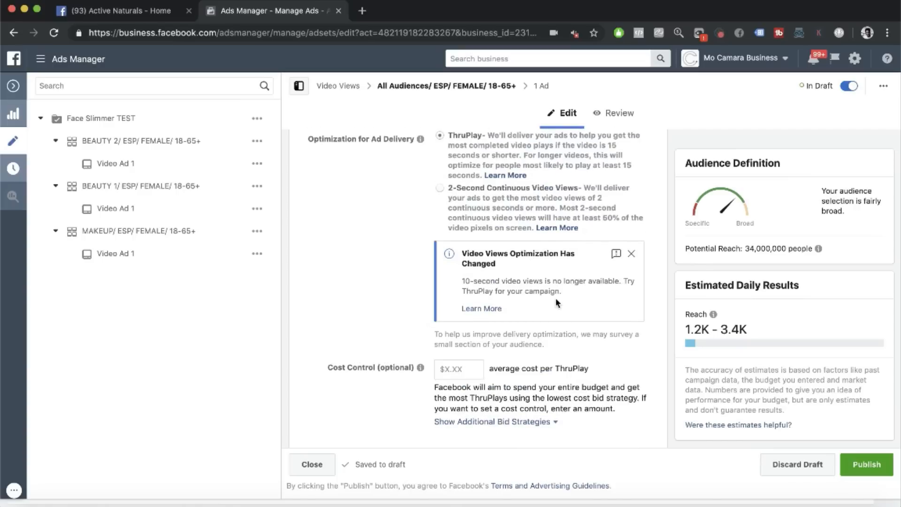
{"action": "scroll", "coordinate": [556, 297], "scroll_direction": "down", "scroll_amount": 2}
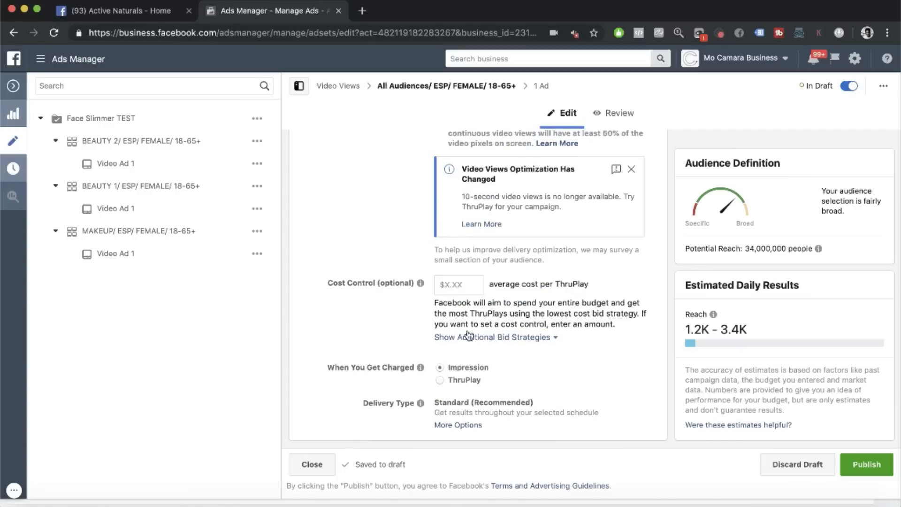
{"action": "left_click", "coordinate": [440, 381]}
Step: Review the All Audiences ad set's optimization, cost control and charging options along with the rest of its settings
{"action": "scroll", "coordinate": [497, 376], "scroll_direction": "up", "scroll_amount": 5}
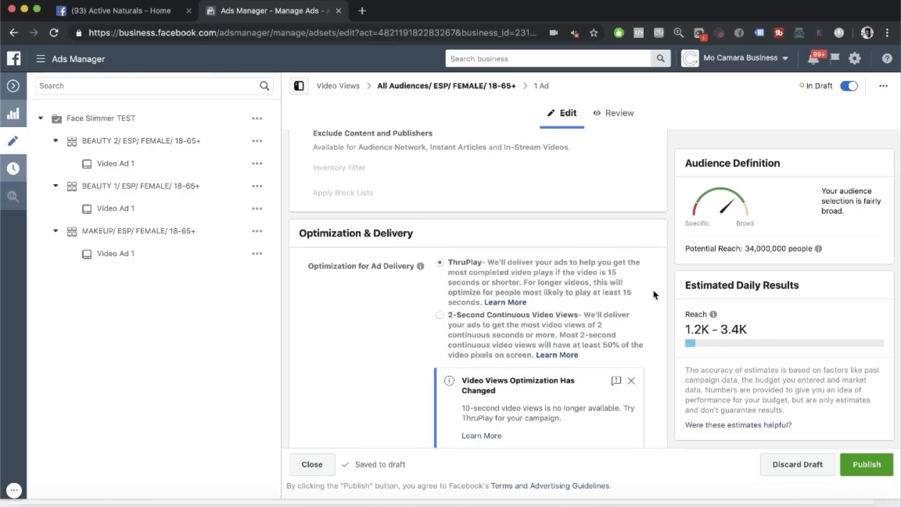
{"action": "scroll", "coordinate": [655, 295], "scroll_direction": "down", "scroll_amount": 5}
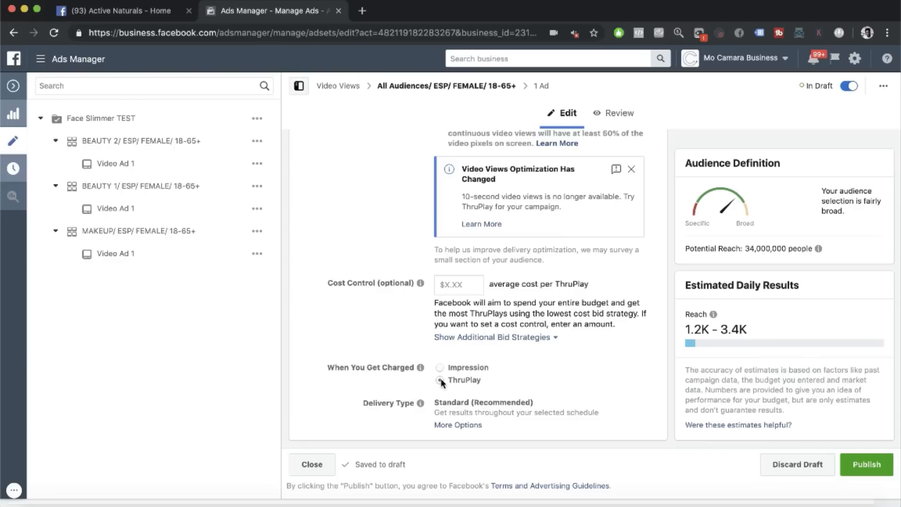
{"action": "scroll", "coordinate": [441, 379], "scroll_direction": "up", "scroll_amount": 5}
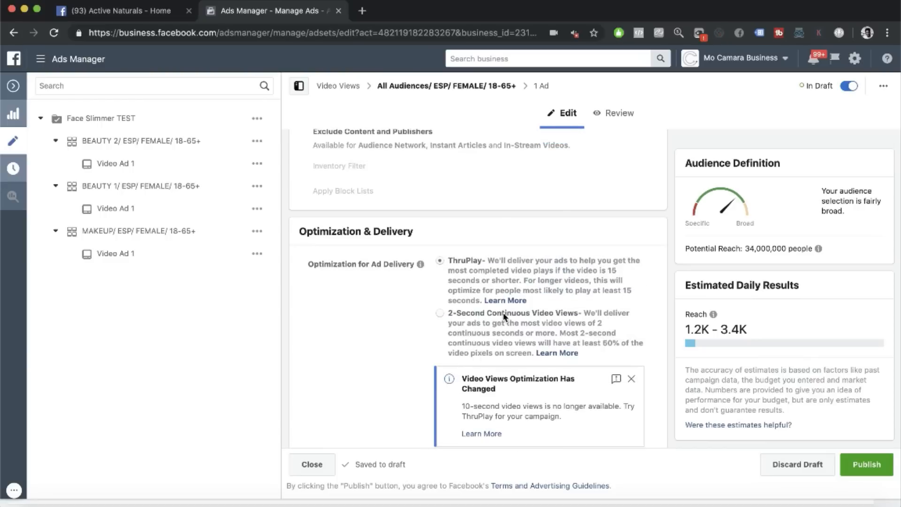
{"action": "scroll", "coordinate": [505, 317], "scroll_direction": "down", "scroll_amount": 3}
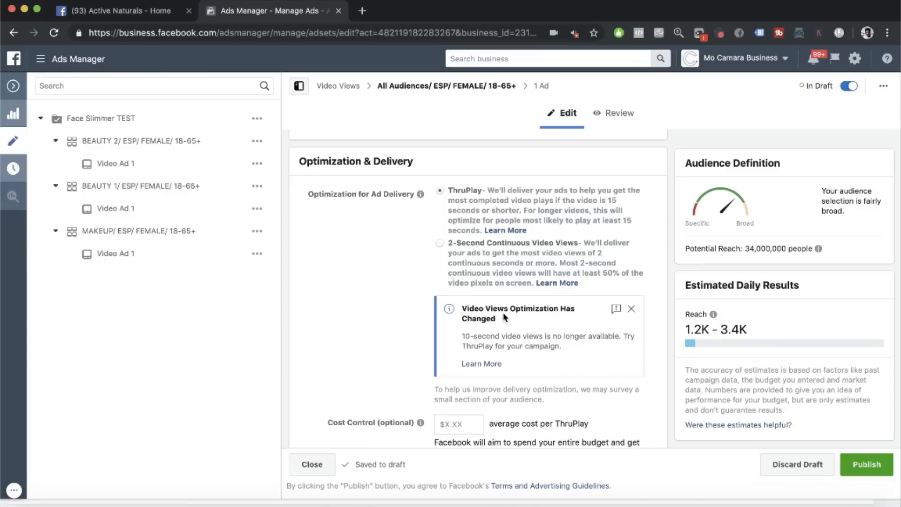
{"action": "scroll", "coordinate": [490, 368], "scroll_direction": "down", "scroll_amount": 3}
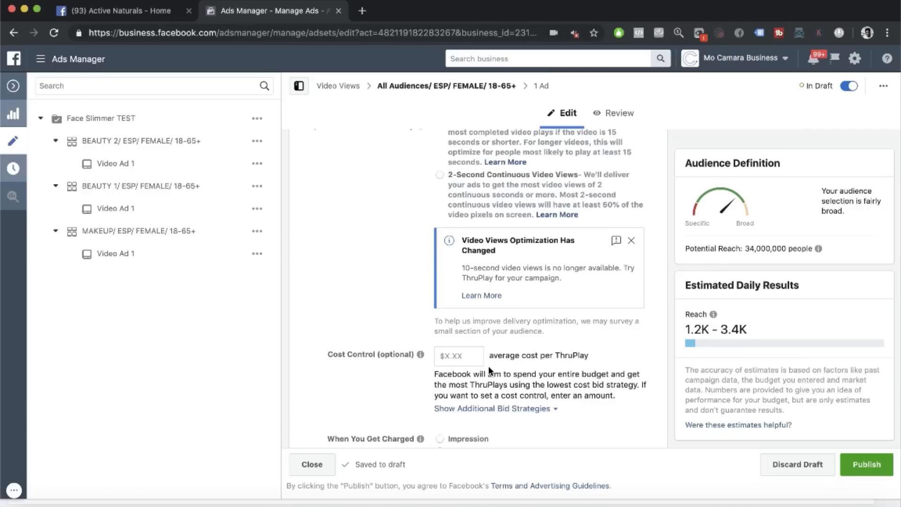
{"action": "scroll", "coordinate": [488, 365], "scroll_direction": "down", "scroll_amount": 3}
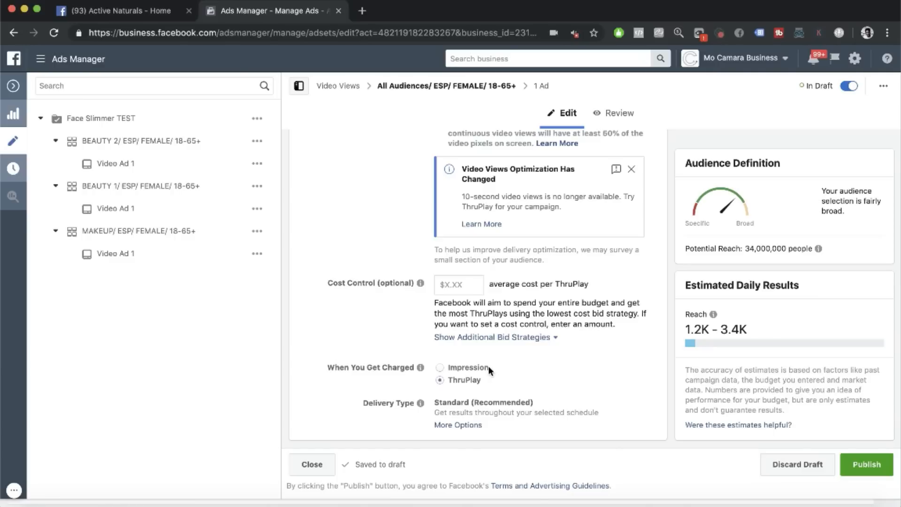
{"action": "scroll", "coordinate": [488, 366], "scroll_direction": "up", "scroll_amount": 3}
{"action": "scroll", "coordinate": [448, 263], "scroll_direction": "up", "scroll_amount": 20}
{"action": "scroll", "coordinate": [448, 262], "scroll_direction": "up", "scroll_amount": 3}
{"action": "scroll", "coordinate": [607, 343], "scroll_direction": "down", "scroll_amount": 20}
{"action": "scroll", "coordinate": [555, 367], "scroll_direction": "down", "scroll_amount": 10}
Step: Publish the Video Views campaign with its ad set and ad, and list the ad sets of both campaigns
{"action": "left_click", "coordinate": [863, 464]}
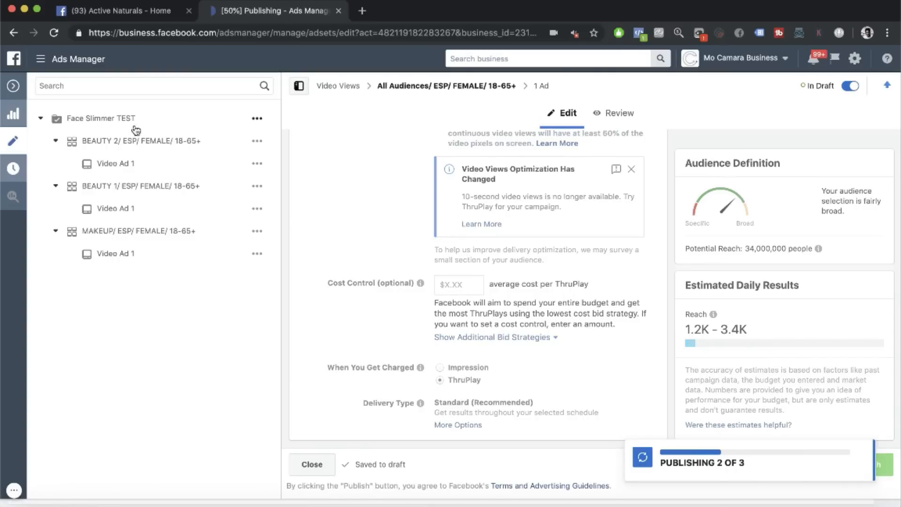
{"action": "left_click", "coordinate": [14, 90]}
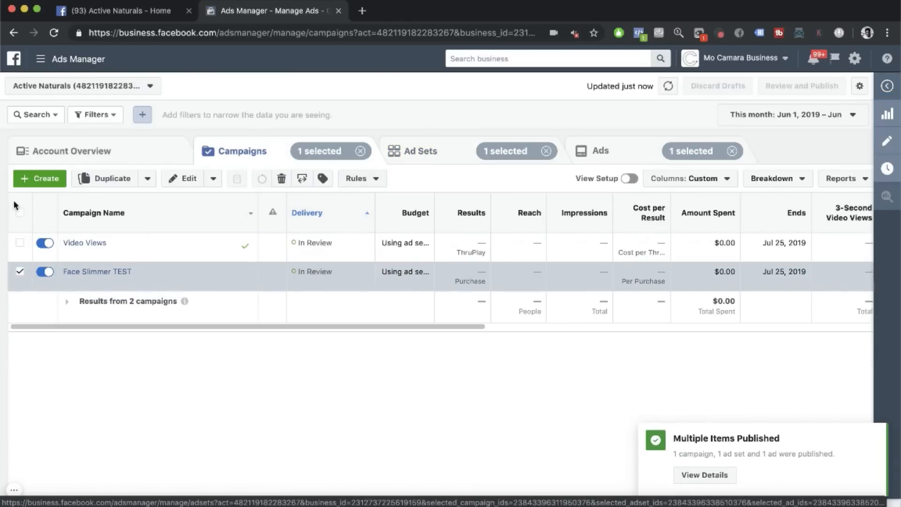
{"action": "left_click", "coordinate": [20, 212]}
{"action": "left_click", "coordinate": [420, 170]}
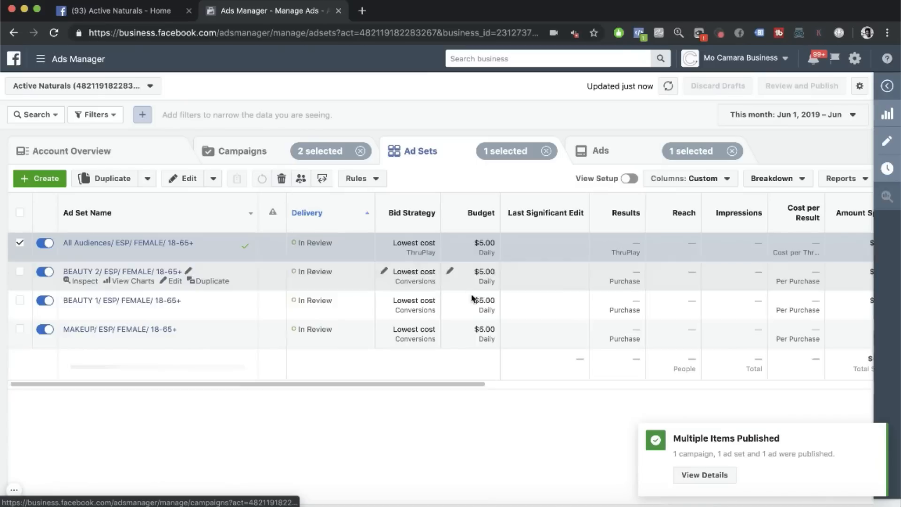
Step: Select all four ad sets and their Video Ad 1 ads, and compare them with the campaign structure diagram
{"action": "left_click", "coordinate": [23, 214]}
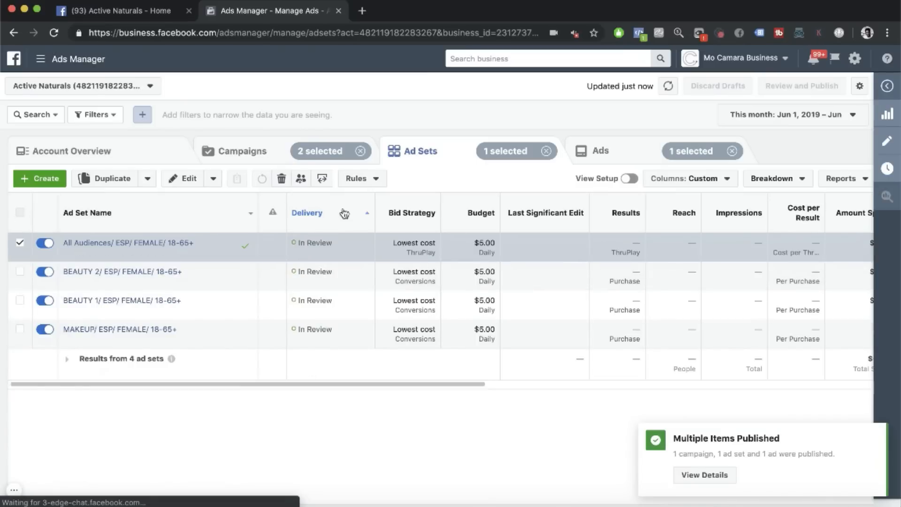
{"action": "left_click", "coordinate": [639, 158]}
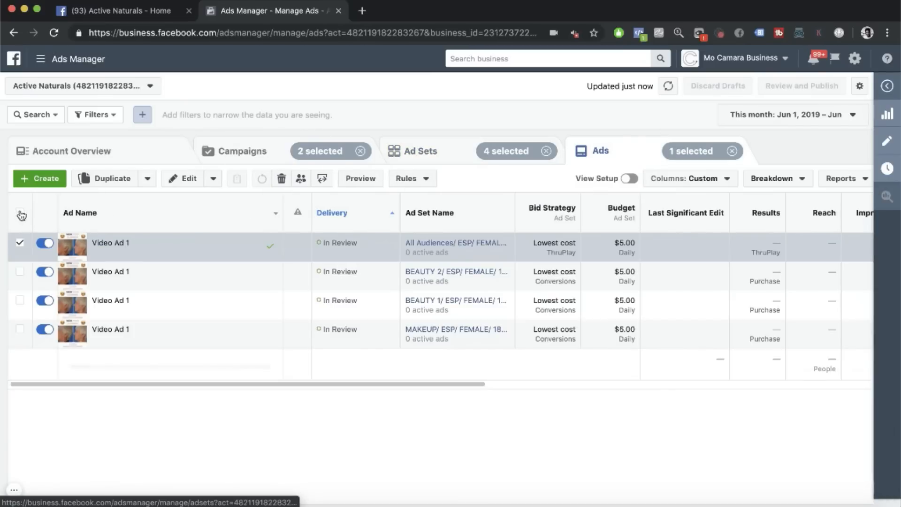
{"action": "left_click", "coordinate": [19, 213]}
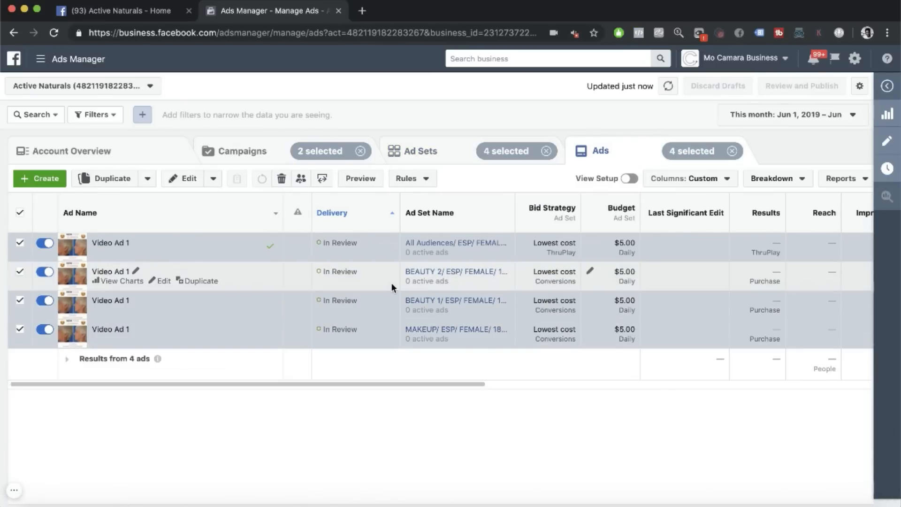
{"action": "key", "text": "ctrl+Right"}
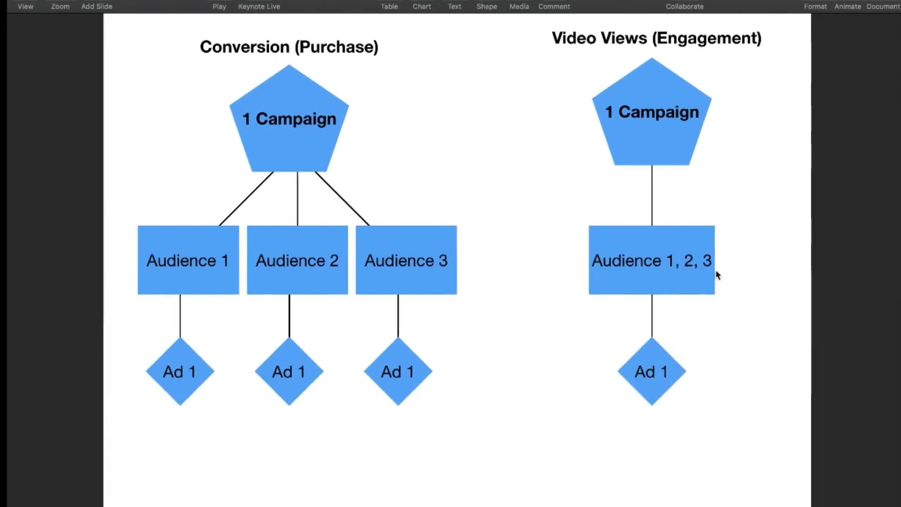
{"action": "key", "text": "ctrl+Left"}
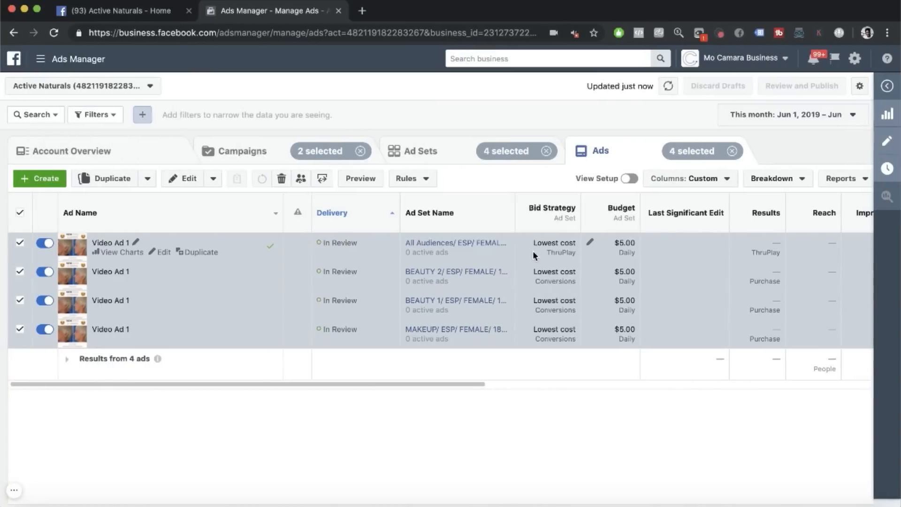
Step: Open only the Video Views campaign's All Audiences ad set for editing and review its locations, languages and detailed targeting
{"action": "left_click", "coordinate": [239, 158]}
{"action": "left_click", "coordinate": [199, 275]}
{"action": "left_click", "coordinate": [417, 158]}
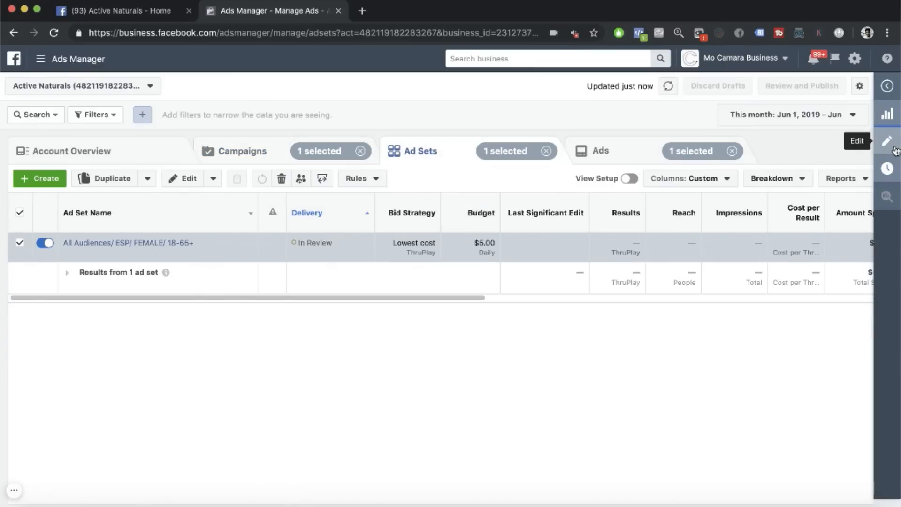
{"action": "left_click", "coordinate": [895, 148]}
{"action": "scroll", "coordinate": [545, 327], "scroll_direction": "down", "scroll_amount": 5}
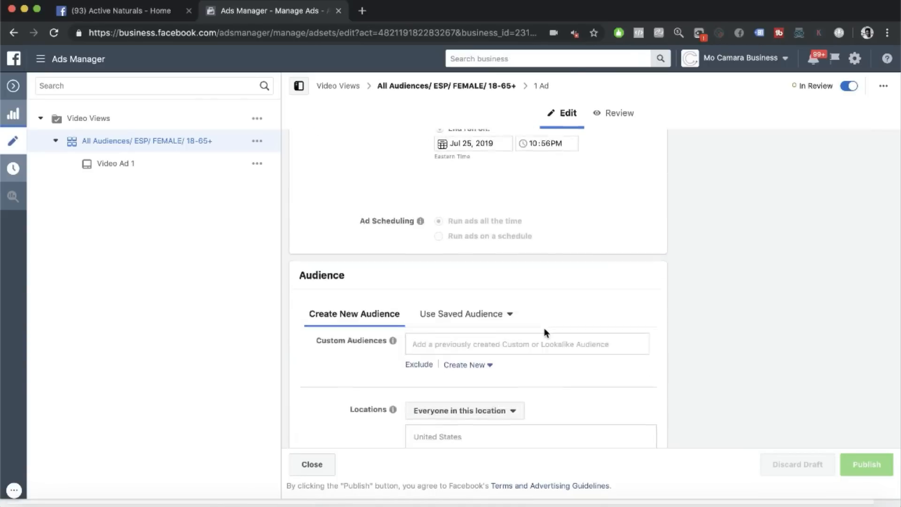
{"action": "scroll", "coordinate": [545, 327], "scroll_direction": "down", "scroll_amount": 10}
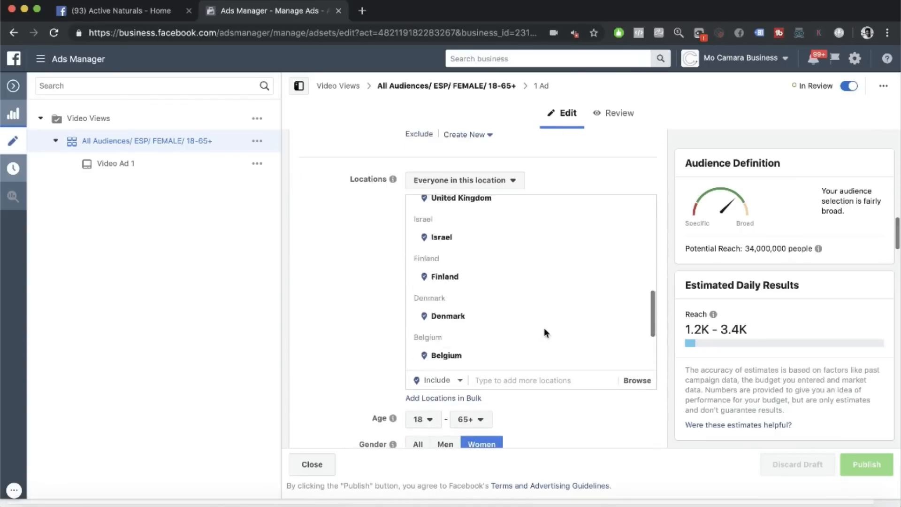
{"action": "scroll", "coordinate": [545, 327], "scroll_direction": "down", "scroll_amount": 15}
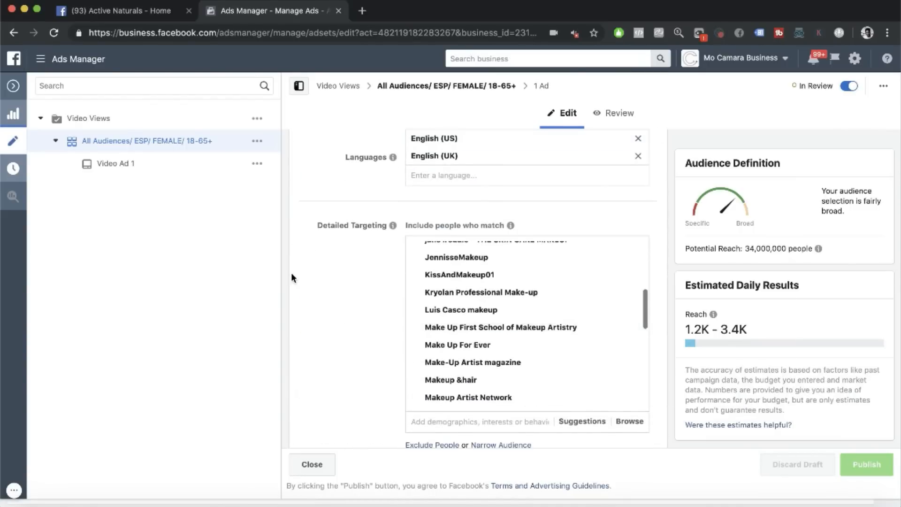
{"action": "scroll", "coordinate": [291, 278], "scroll_direction": "down", "scroll_amount": 3}
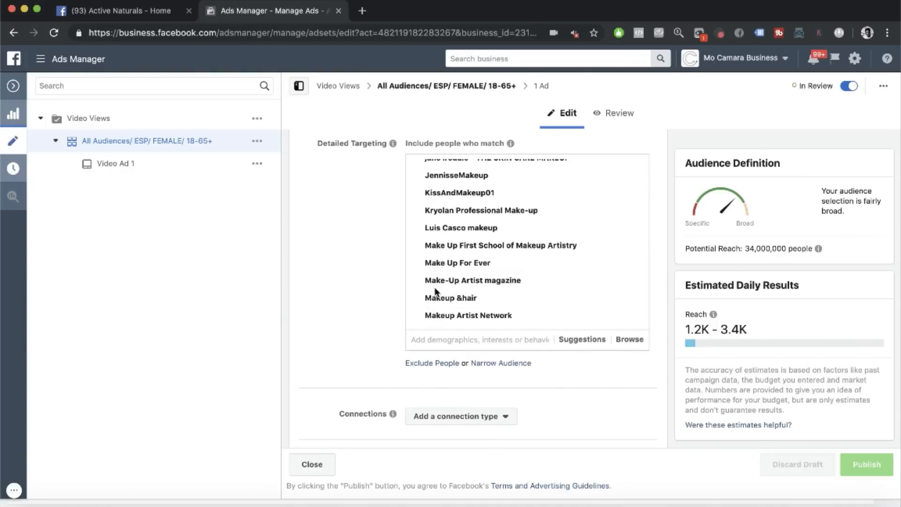
{"action": "scroll", "coordinate": [431, 288], "scroll_direction": "up", "scroll_amount": 5}
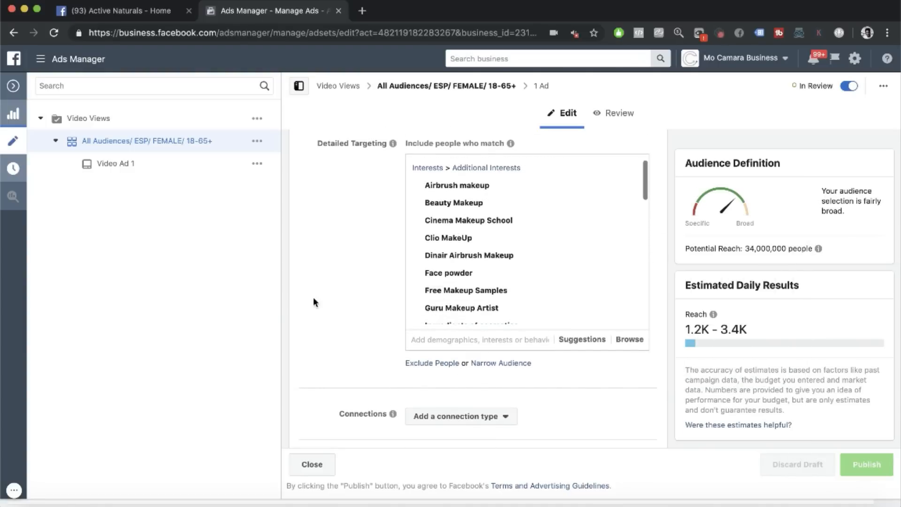
Step: Narrow the All Audiences ad set's detailed targeting with the Beauty 2 interests copied from the face slimmer ad copy document
{"action": "left_click", "coordinate": [501, 364]}
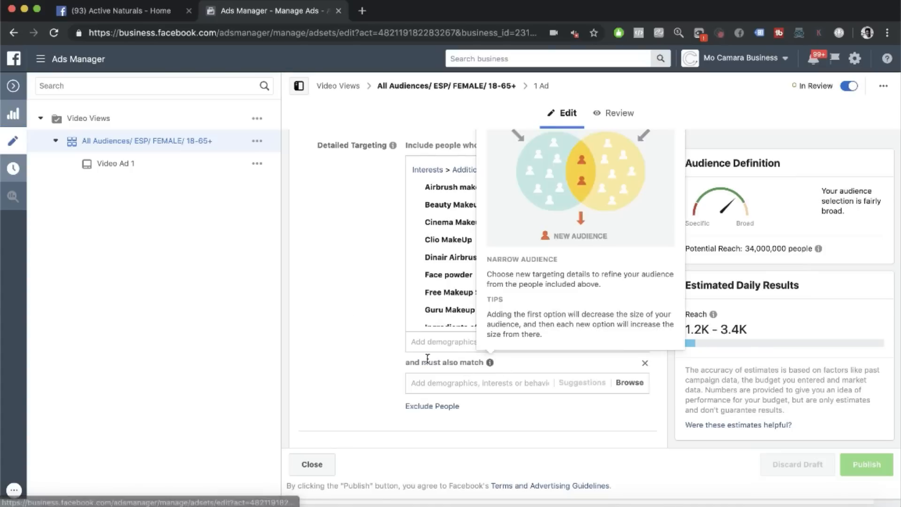
{"action": "scroll", "coordinate": [506, 225], "scroll_direction": "up", "scroll_amount": 1}
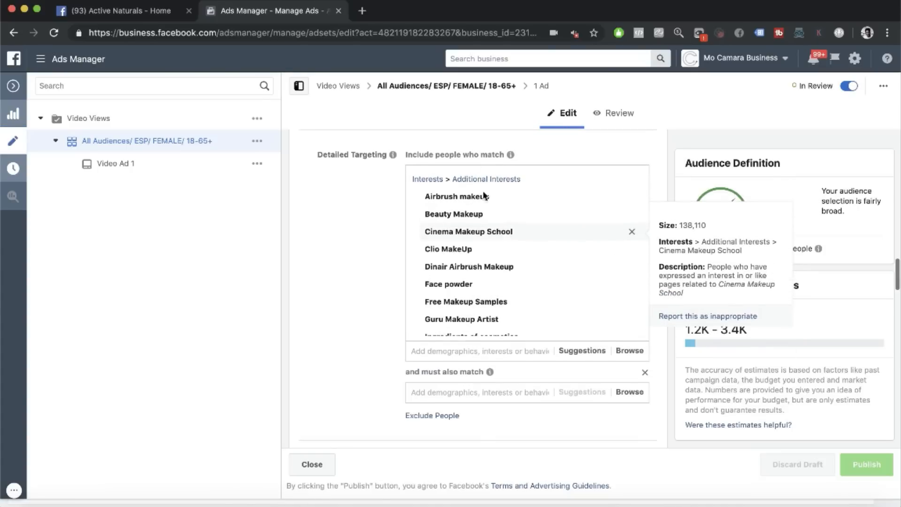
{"action": "scroll", "coordinate": [383, 239], "scroll_direction": "up", "scroll_amount": 2}
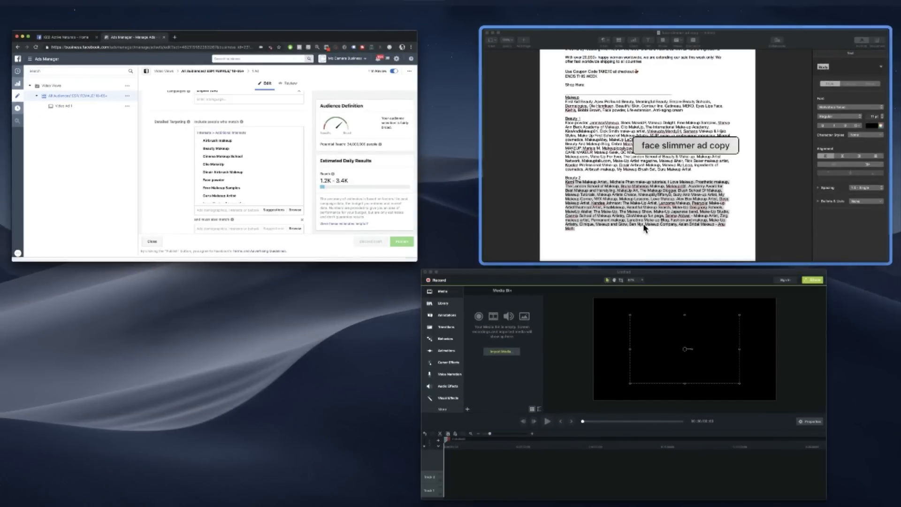
{"action": "left_click", "coordinate": [643, 223]}
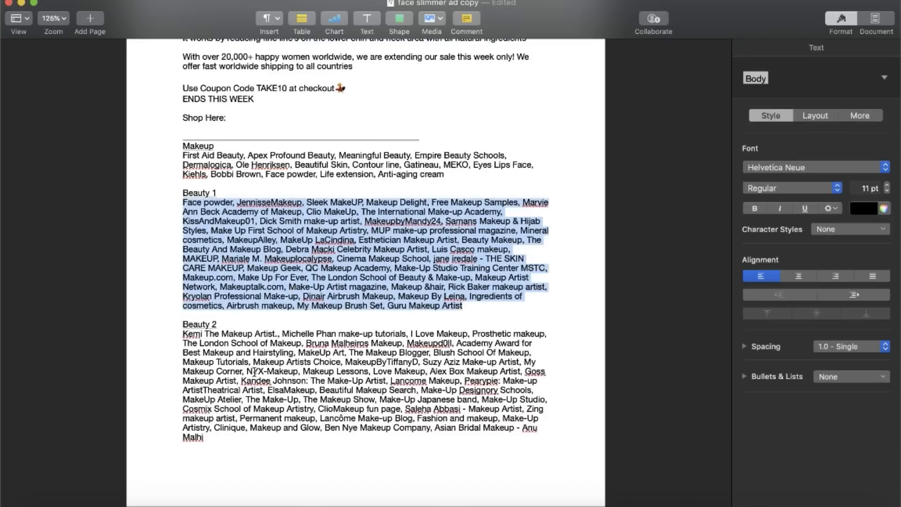
{"action": "left_click_drag", "start_coordinate": [227, 435], "coordinate": [182, 335]}
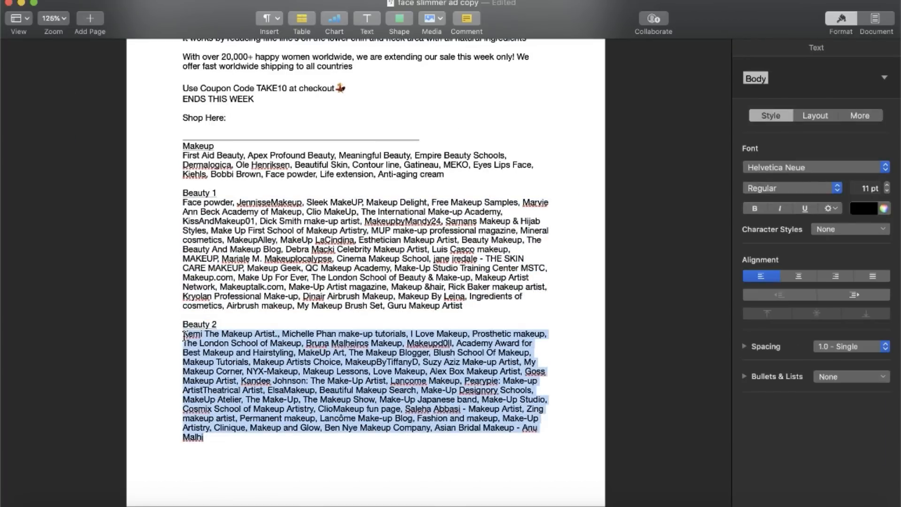
{"action": "key", "text": "ctrl+Up"}
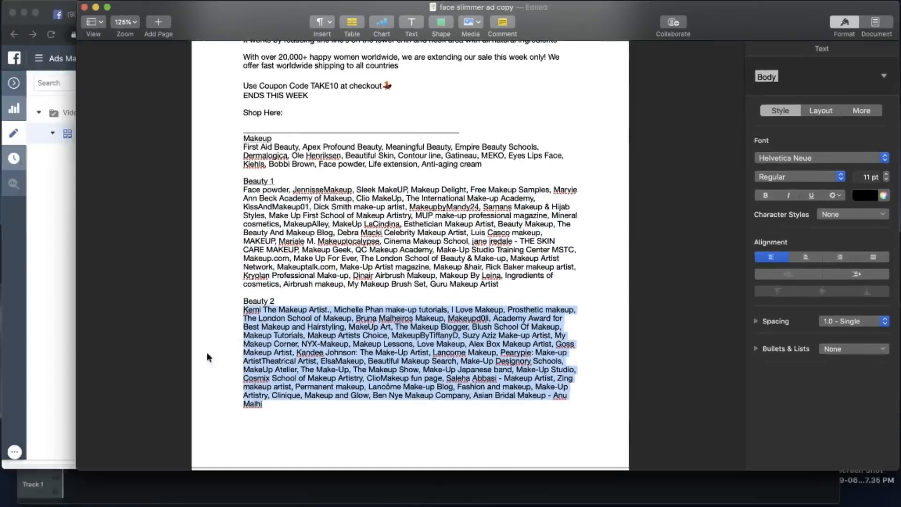
{"action": "left_click", "coordinate": [312, 151]}
{"action": "scroll", "coordinate": [435, 235], "scroll_direction": "up", "scroll_amount": 5}
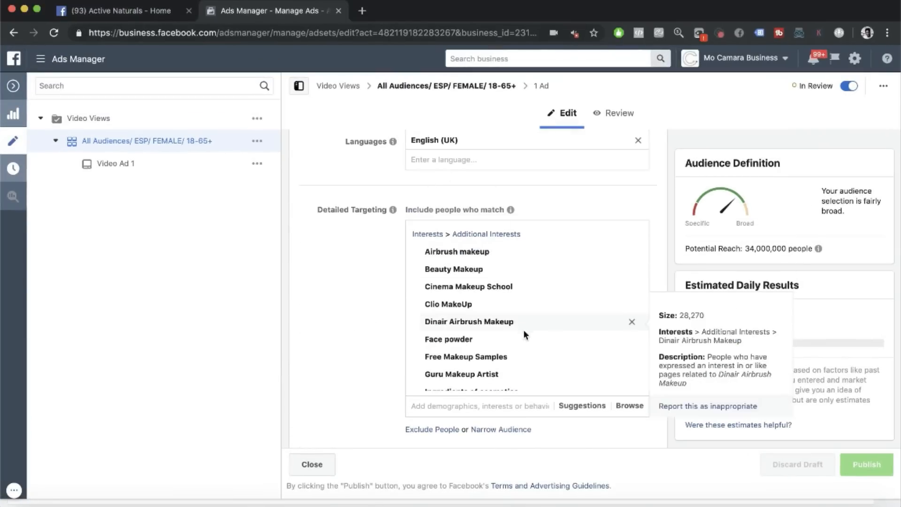
{"action": "scroll", "coordinate": [501, 365], "scroll_direction": "down", "scroll_amount": 5}
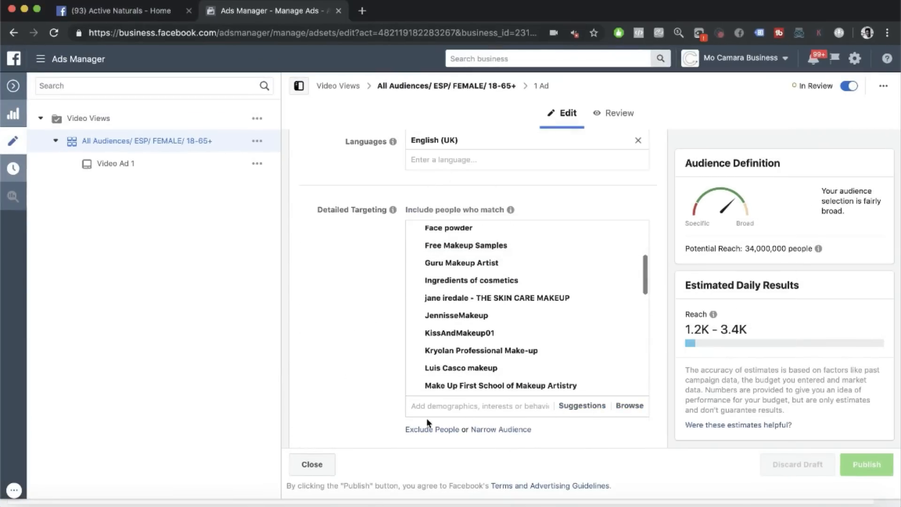
{"action": "left_click", "coordinate": [503, 296]}
{"action": "left_click", "coordinate": [462, 315]}
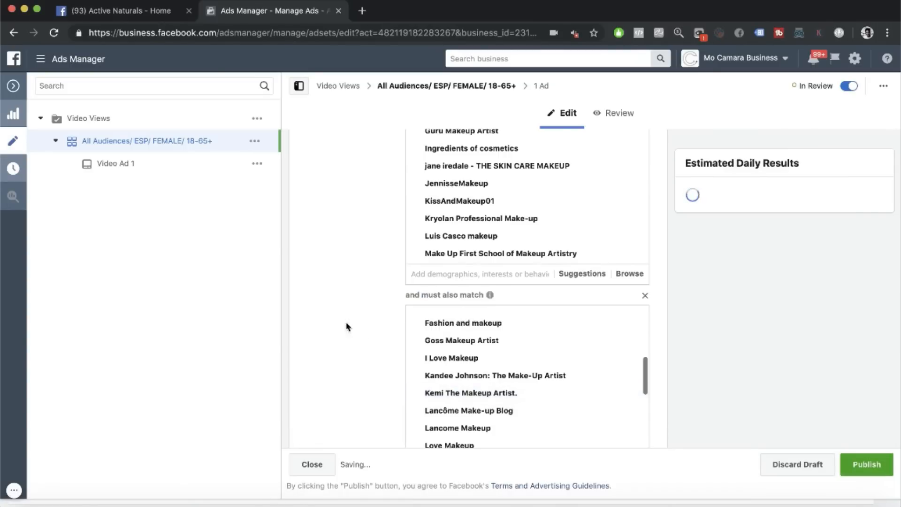
Step: Compare the included interests with the narrowing interests in the ad set's detailed targeting and check the potential reach
{"action": "scroll", "coordinate": [366, 339], "scroll_direction": "down", "scroll_amount": 3}
{"action": "scroll", "coordinate": [507, 296], "scroll_direction": "up", "scroll_amount": 3}
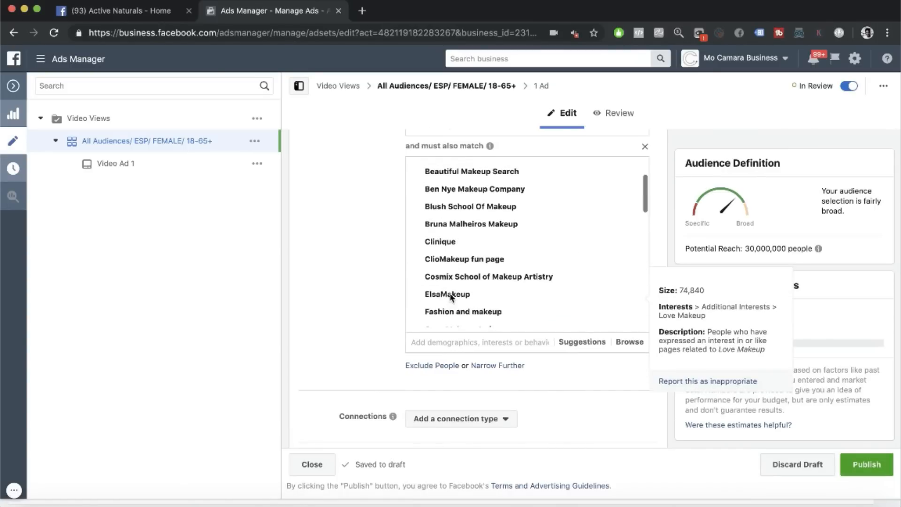
{"action": "scroll", "coordinate": [353, 274], "scroll_direction": "up", "scroll_amount": 3}
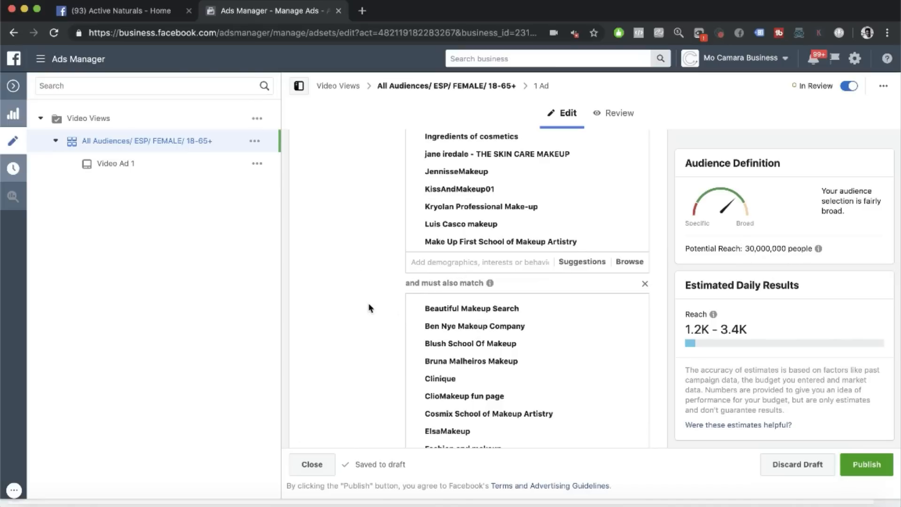
{"action": "scroll", "coordinate": [370, 308], "scroll_direction": "up", "scroll_amount": 3}
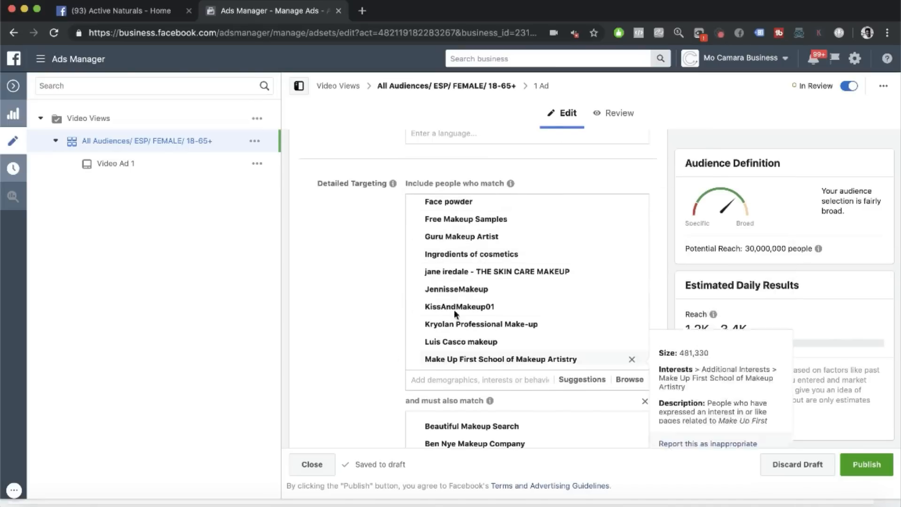
{"action": "scroll", "coordinate": [493, 282], "scroll_direction": "down", "scroll_amount": 2}
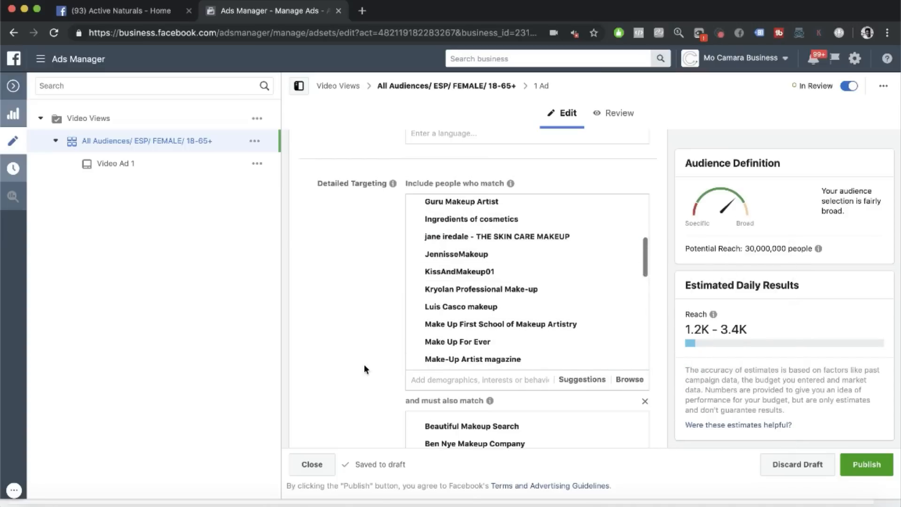
{"action": "scroll", "coordinate": [365, 369], "scroll_direction": "down", "scroll_amount": 4}
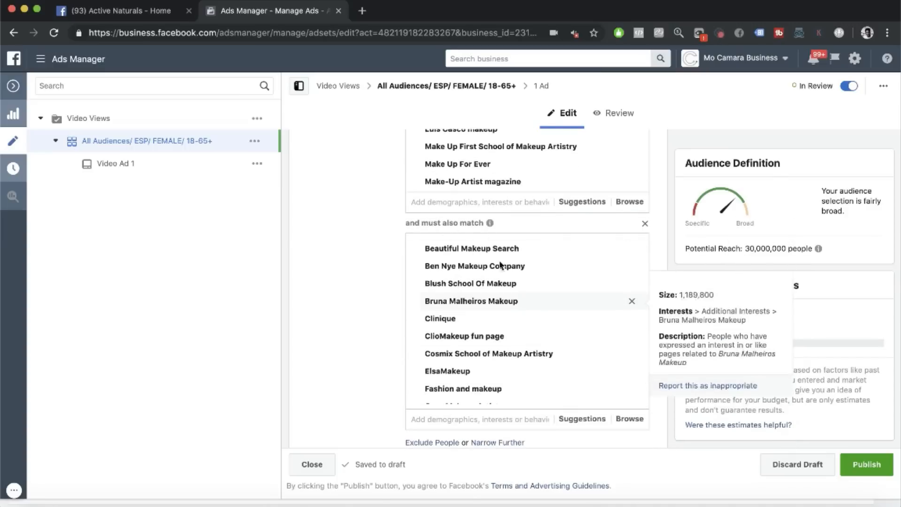
{"action": "scroll", "coordinate": [353, 348], "scroll_direction": "down", "scroll_amount": 3}
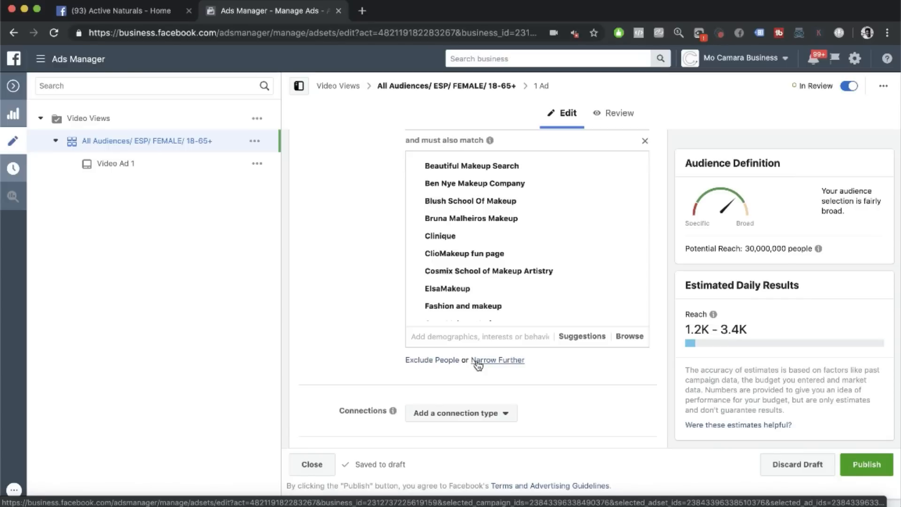
Step: Copy the Makeup interests from the face slimmer ad copy document and add them as a second must-also-match condition in the detailed targeting
{"action": "key", "text": "ctrl+Up"}
{"action": "left_click", "coordinate": [638, 205]}
{"action": "left_click_drag", "start_coordinate": [441, 176], "coordinate": [190, 155]}
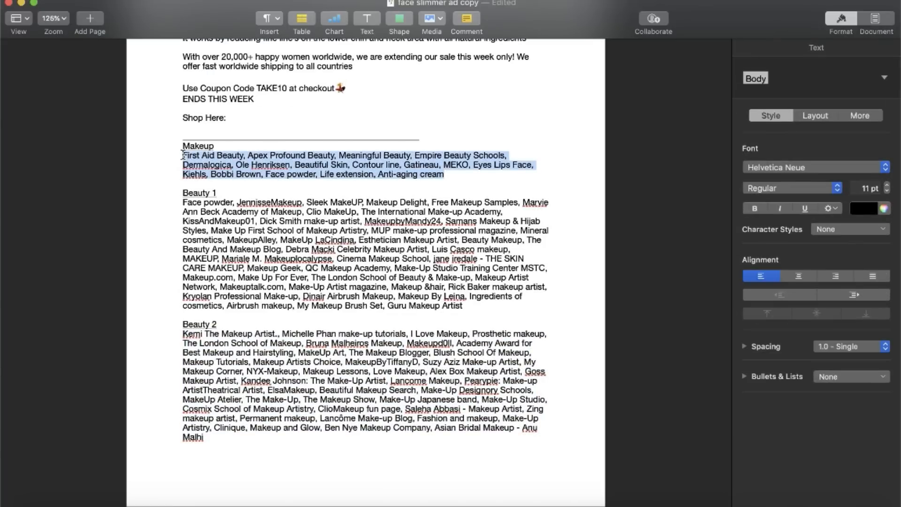
{"action": "key", "text": "ctrl+Up"}
{"action": "left_click", "coordinate": [332, 131]}
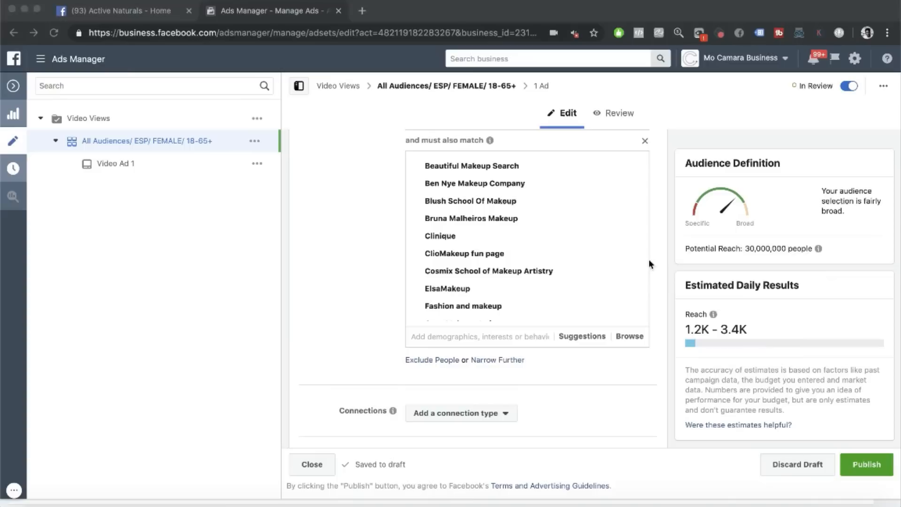
{"action": "left_click", "coordinate": [490, 364]}
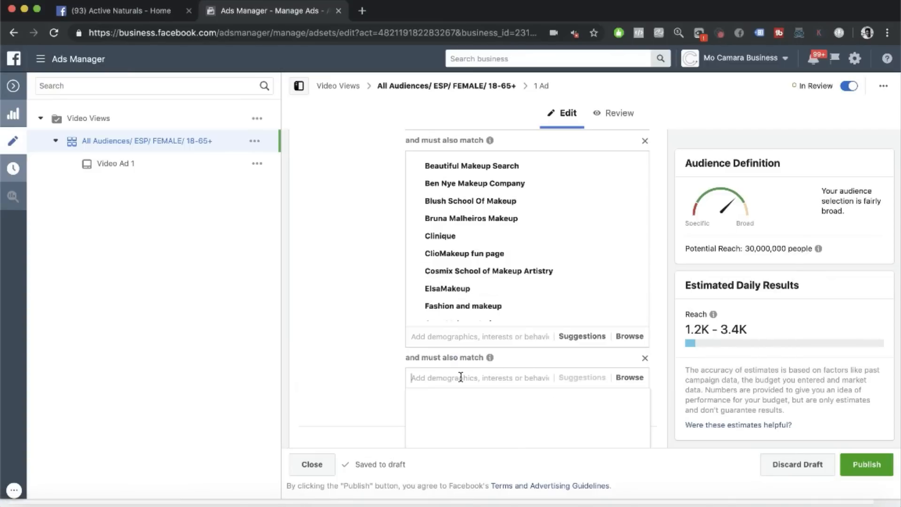
{"action": "left_click", "coordinate": [460, 377]}
{"action": "key", "text": "super+v"}
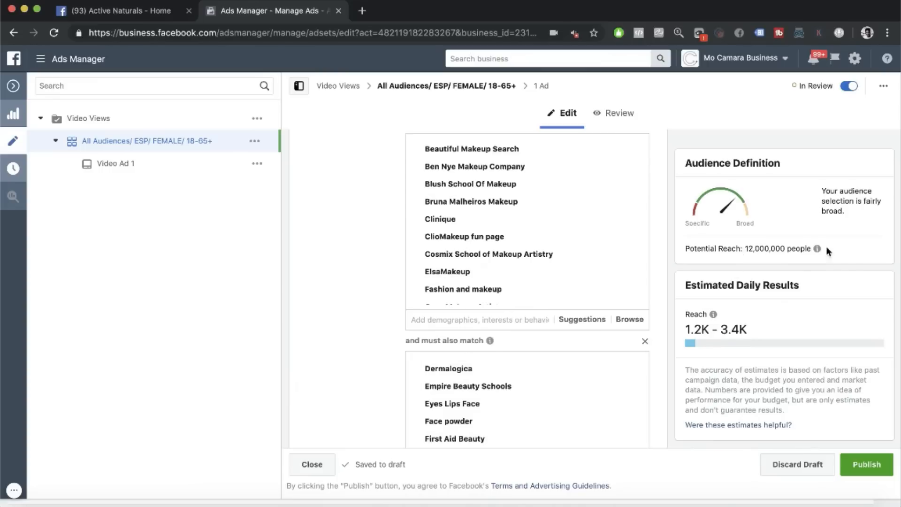
Step: Review all three layers of interests in the All Audiences ad set's detailed targeting
{"action": "scroll", "coordinate": [393, 351], "scroll_direction": "up", "scroll_amount": 7}
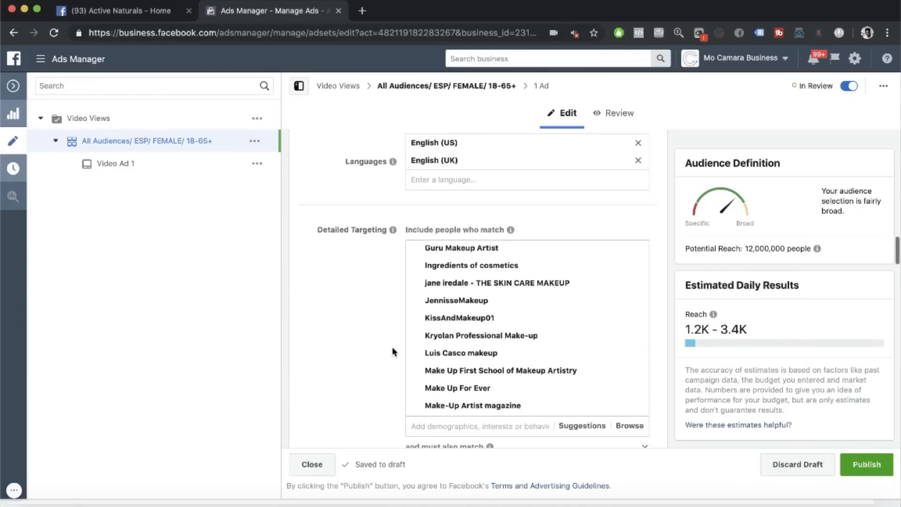
{"action": "scroll", "coordinate": [393, 351], "scroll_direction": "down", "scroll_amount": 3}
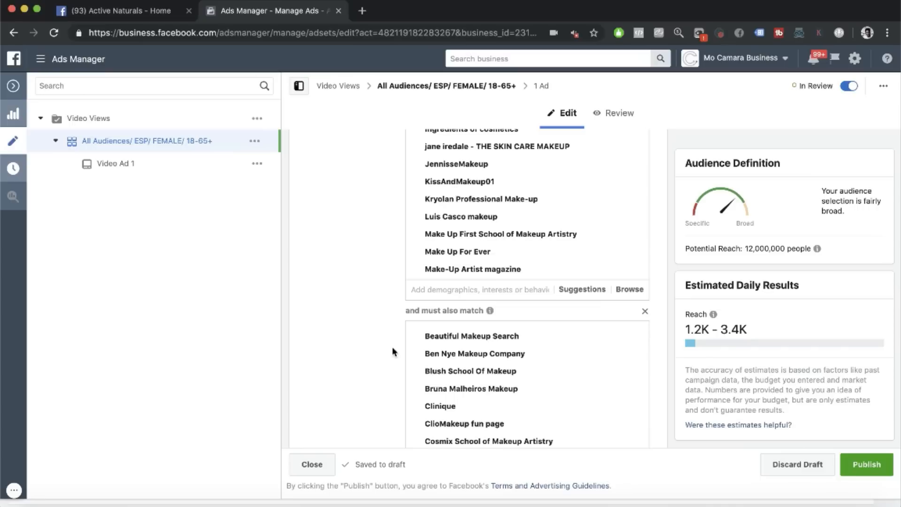
{"action": "scroll", "coordinate": [393, 352], "scroll_direction": "down", "scroll_amount": 5}
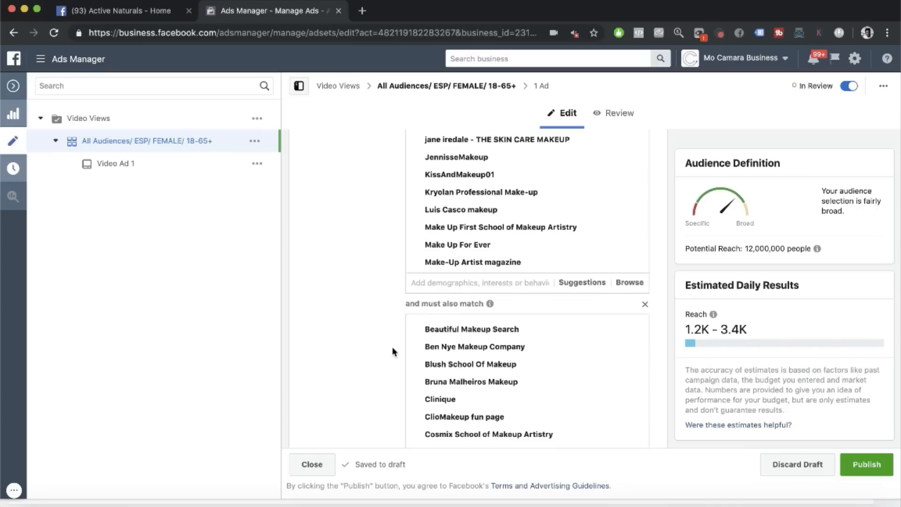
{"action": "scroll", "coordinate": [394, 351], "scroll_direction": "down", "scroll_amount": 2}
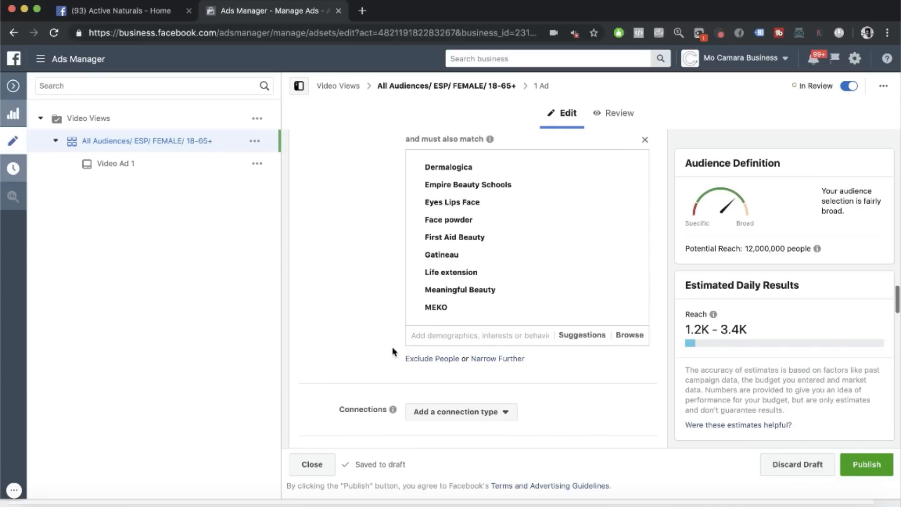
{"action": "scroll", "coordinate": [451, 185], "scroll_direction": "up", "scroll_amount": 3}
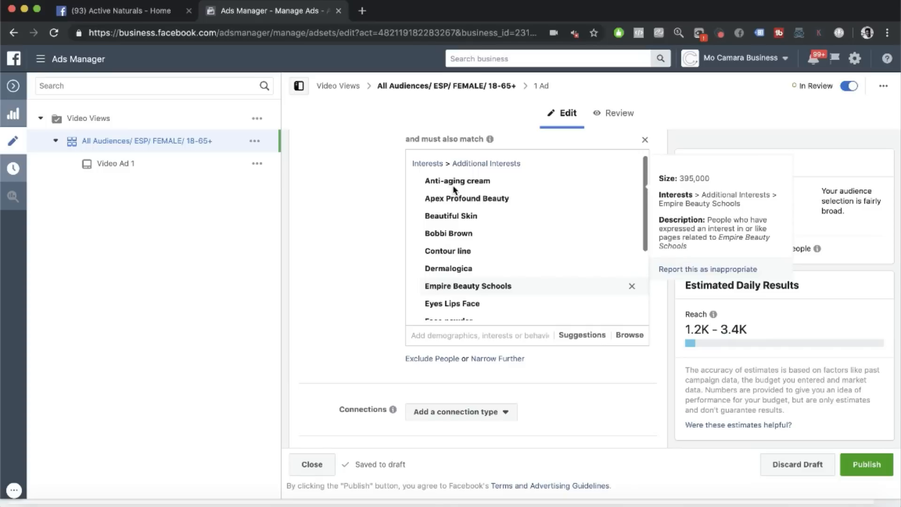
Step: Publish the All Audiences ad set with its layered interest targeting and return to the campaigns list
{"action": "scroll", "coordinate": [336, 213], "scroll_direction": "up", "scroll_amount": 5}
{"action": "scroll", "coordinate": [337, 210], "scroll_direction": "up", "scroll_amount": 5}
{"action": "scroll", "coordinate": [401, 379], "scroll_direction": "down", "scroll_amount": 3}
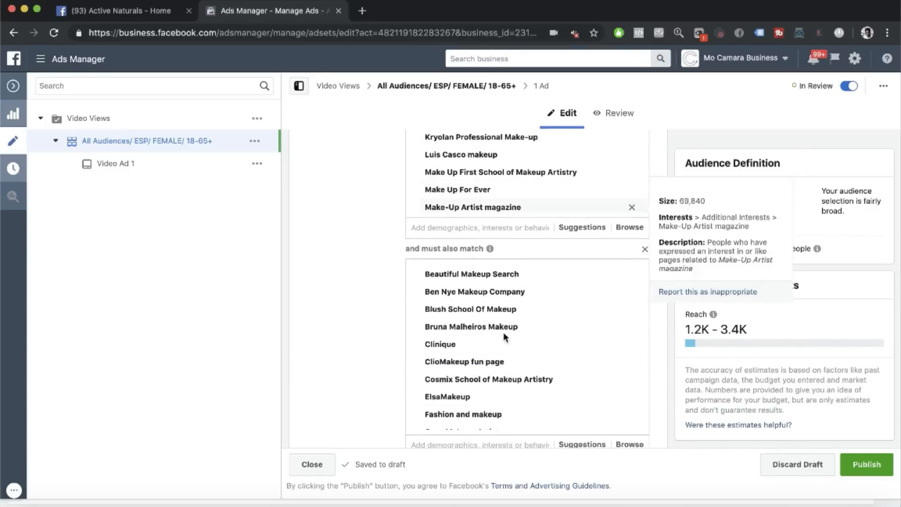
{"action": "scroll", "coordinate": [357, 342], "scroll_direction": "down", "scroll_amount": 4}
{"action": "scroll", "coordinate": [356, 342], "scroll_direction": "down", "scroll_amount": 1}
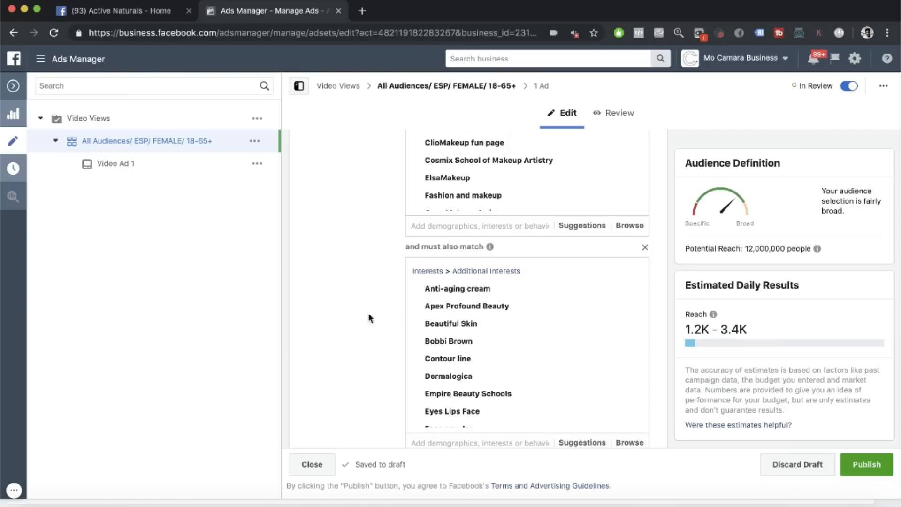
{"action": "left_click", "coordinate": [875, 471]}
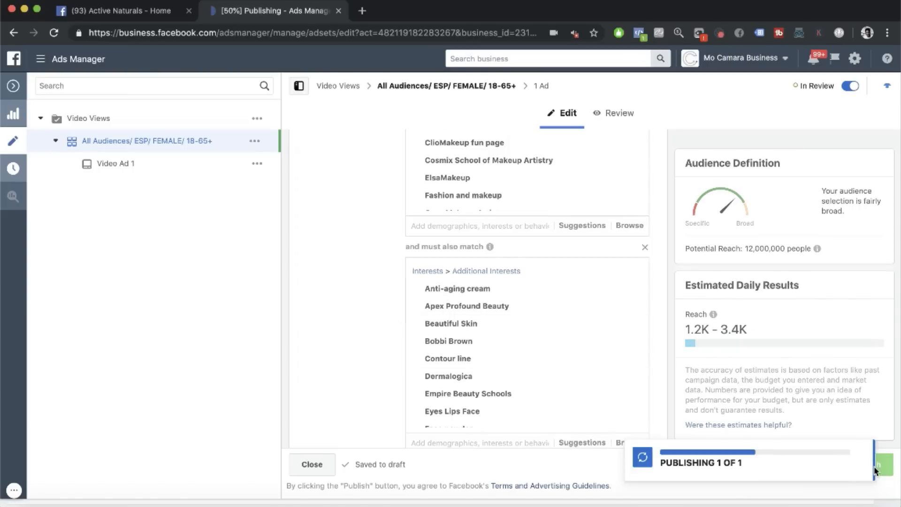
{"action": "left_click", "coordinate": [14, 86]}
{"action": "left_click", "coordinate": [226, 154]}
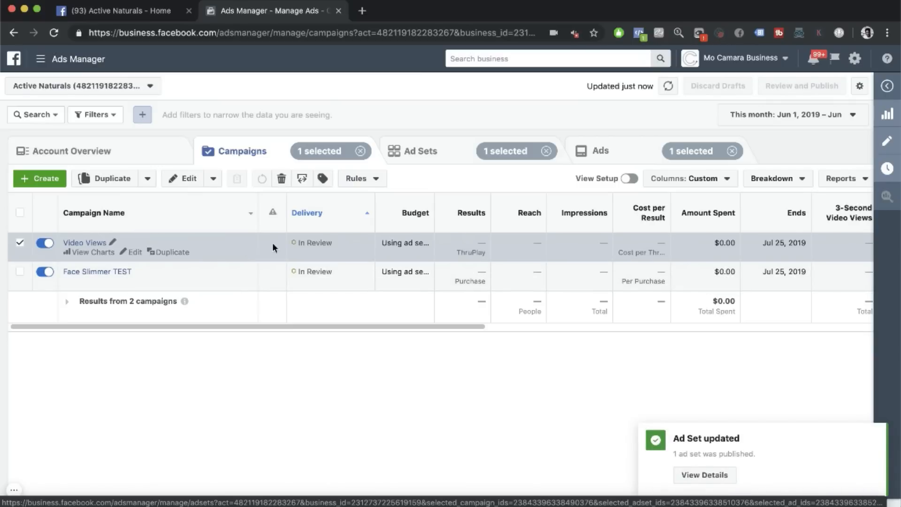
Step: Check the ad set in the Video Views campaign and select only the Face Slimmer TEST campaign
{"action": "left_click", "coordinate": [411, 153]}
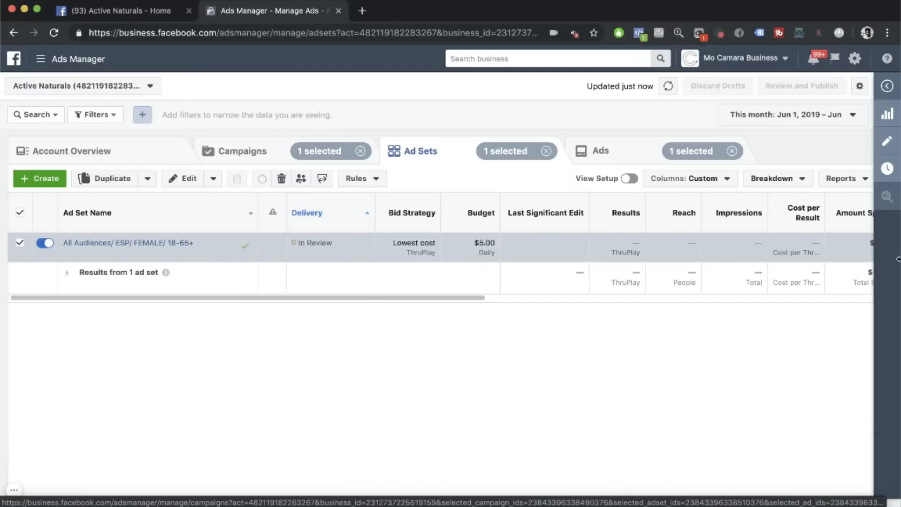
{"action": "left_click", "coordinate": [249, 143]}
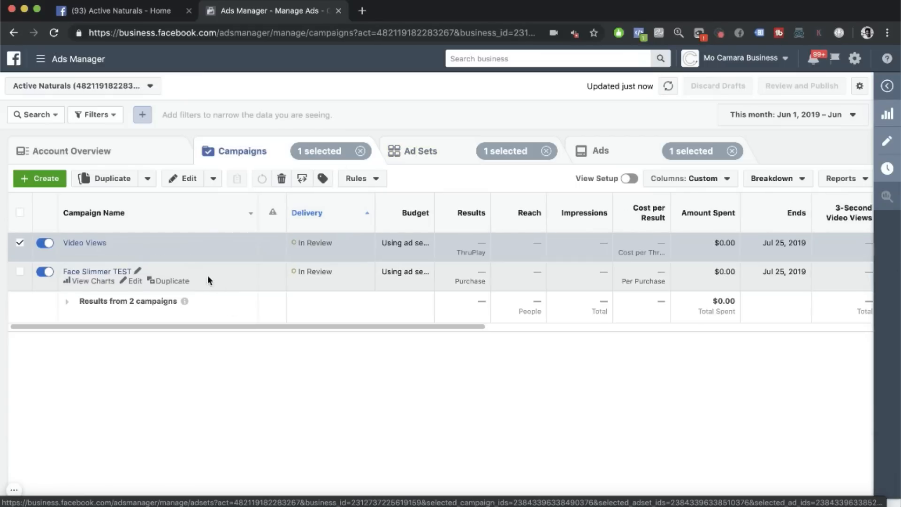
{"action": "left_click", "coordinate": [258, 286]}
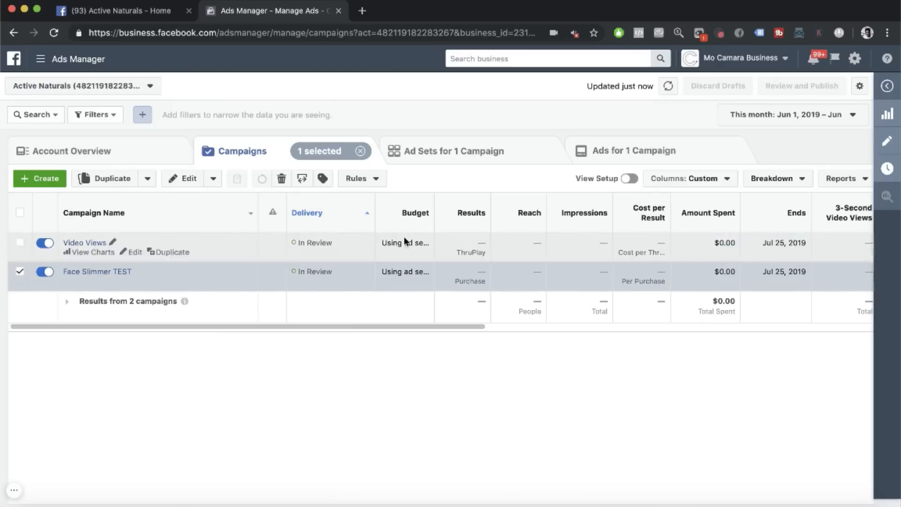
Step: Select both campaigns and review the delivery, budget, schedule, video and purchase columns of all their ad sets
{"action": "left_click", "coordinate": [20, 212]}
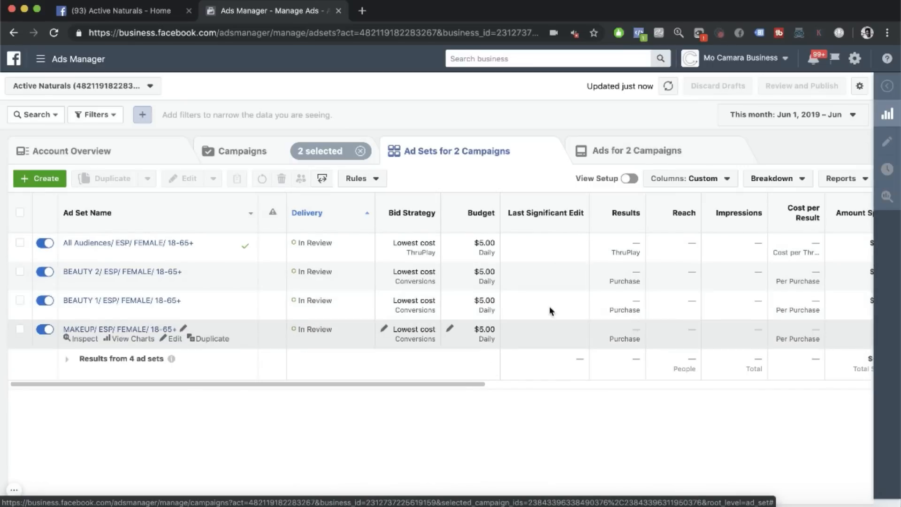
{"action": "scroll", "coordinate": [473, 313], "scroll_direction": "right", "scroll_amount": 1}
{"action": "scroll", "coordinate": [473, 313], "scroll_direction": "right", "scroll_amount": 10}
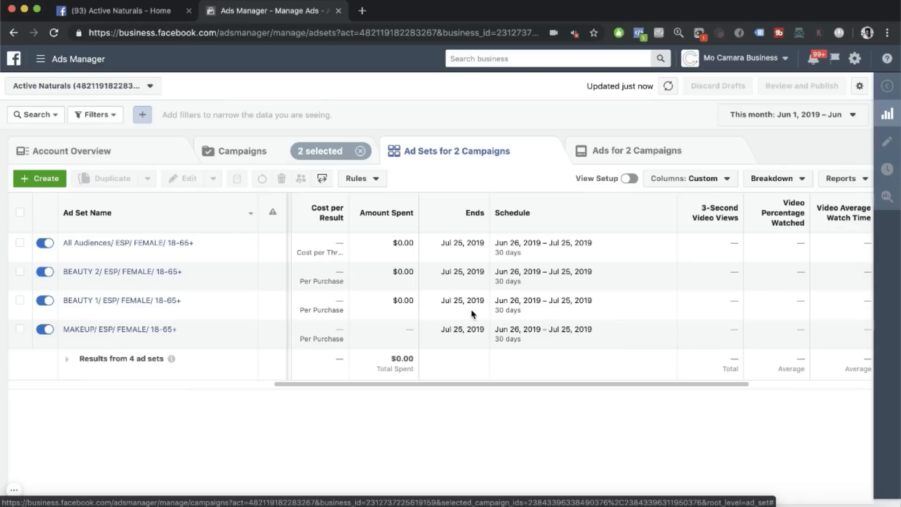
{"action": "scroll", "coordinate": [473, 313], "scroll_direction": "right", "scroll_amount": 5}
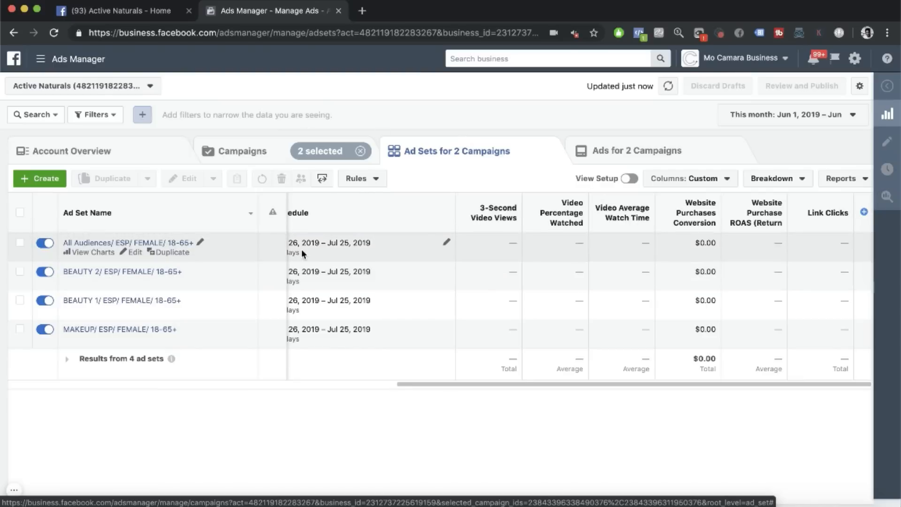
{"action": "scroll", "coordinate": [302, 249], "scroll_direction": "left", "scroll_amount": 15}
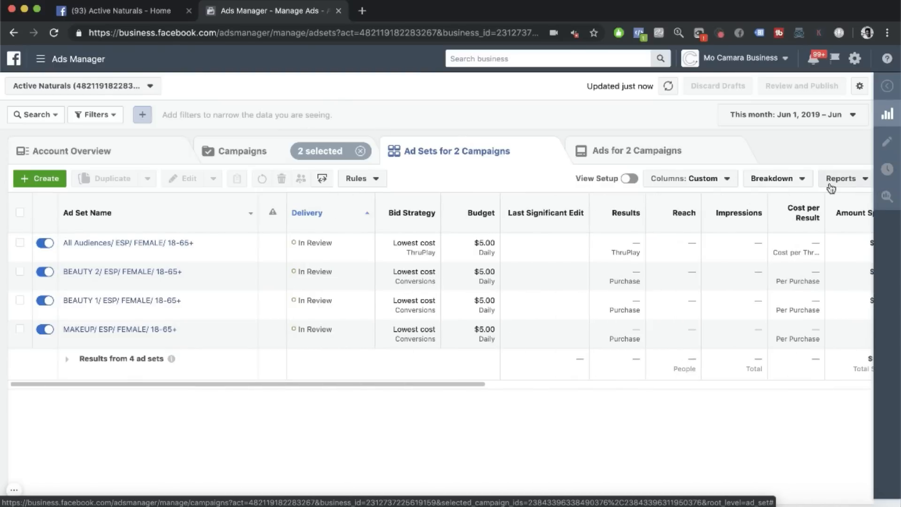